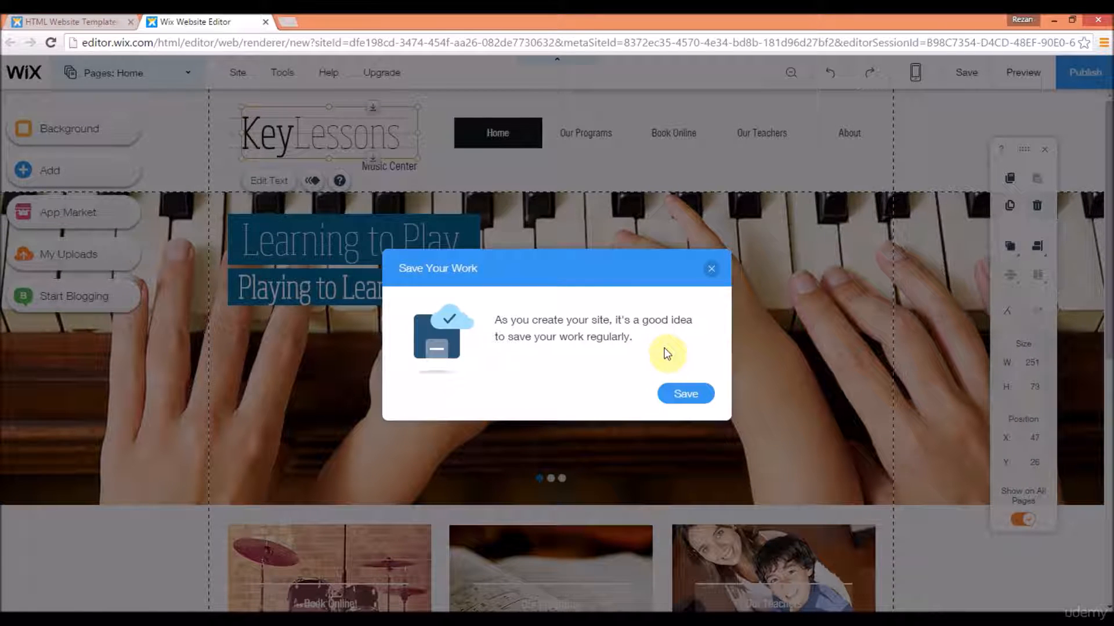
Step: Save the site under the free Wix.com domain with the site name xillionaire123 and finish the save dialog
left_click(685, 395)
double_click(597, 335)
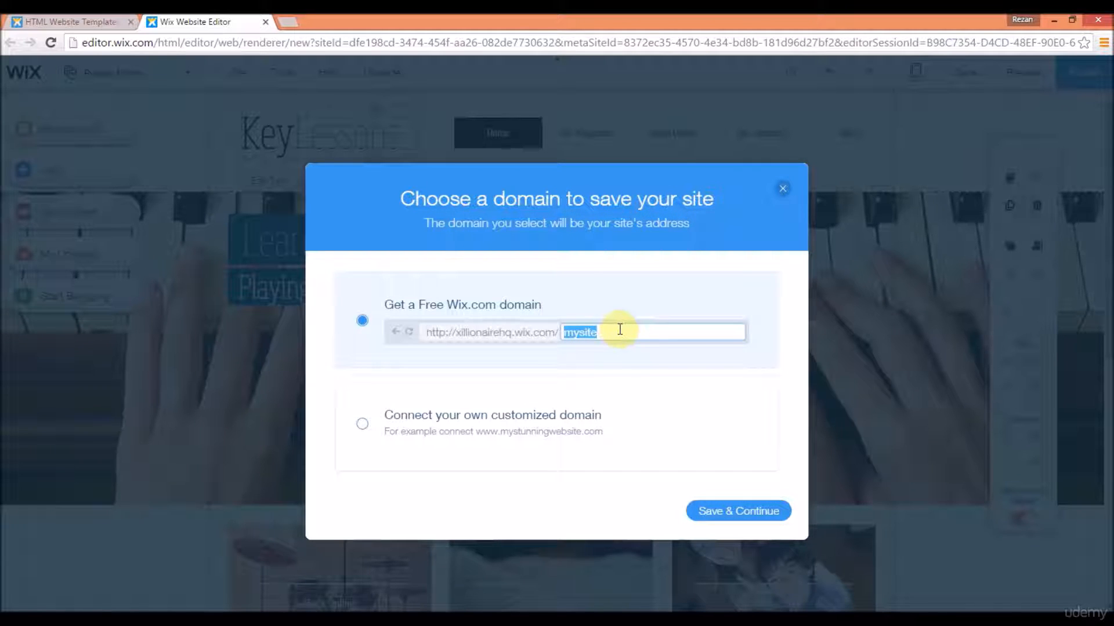
type("x")
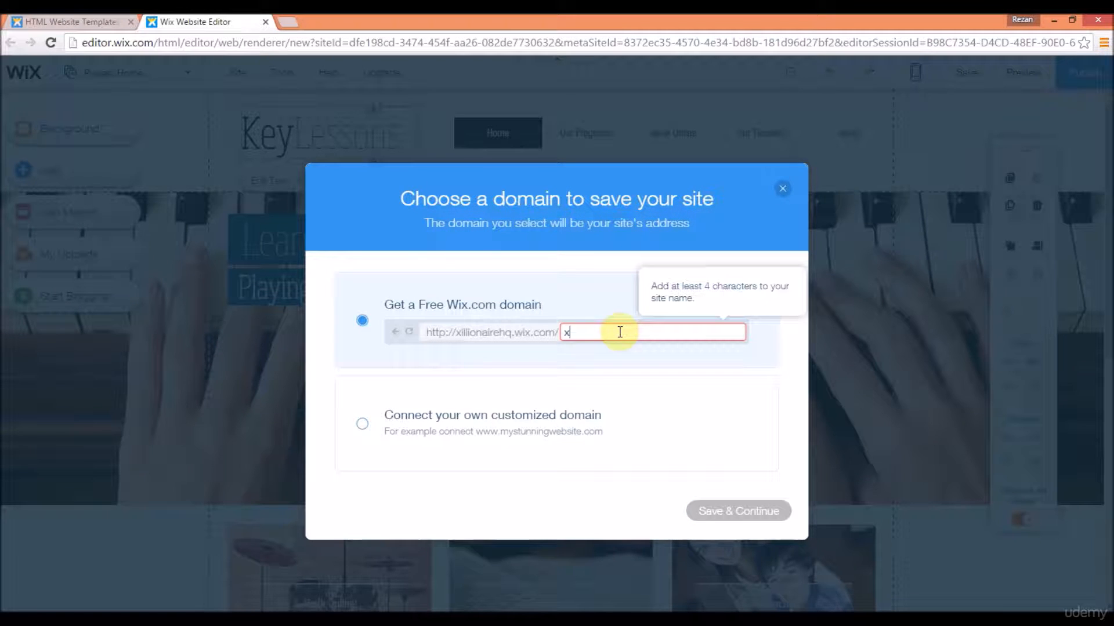
type("illionaire")
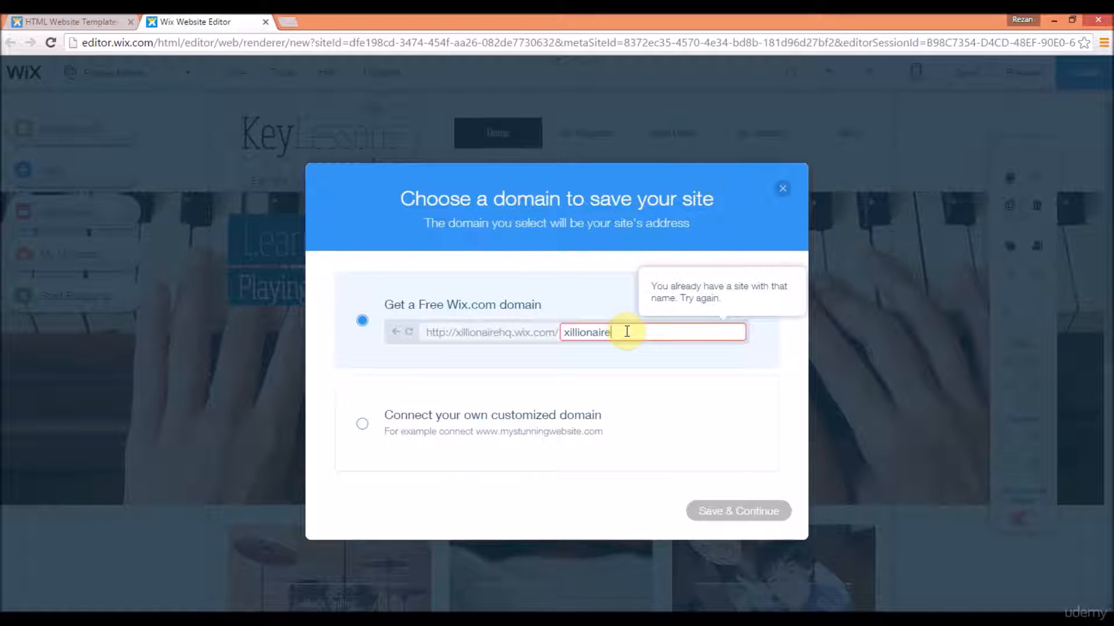
type("123")
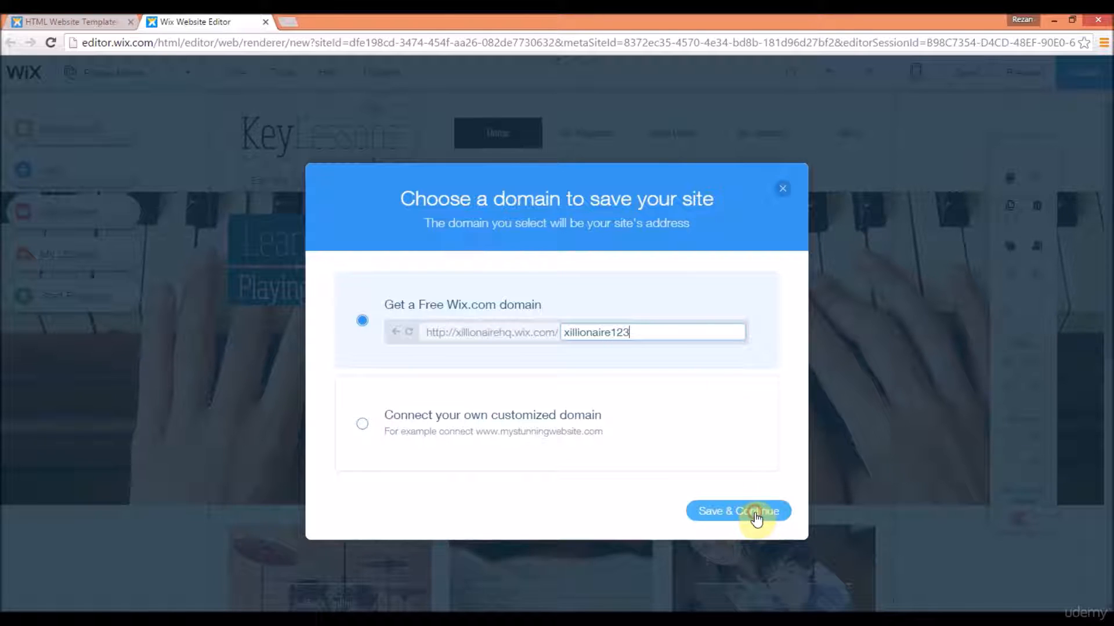
left_click(757, 520)
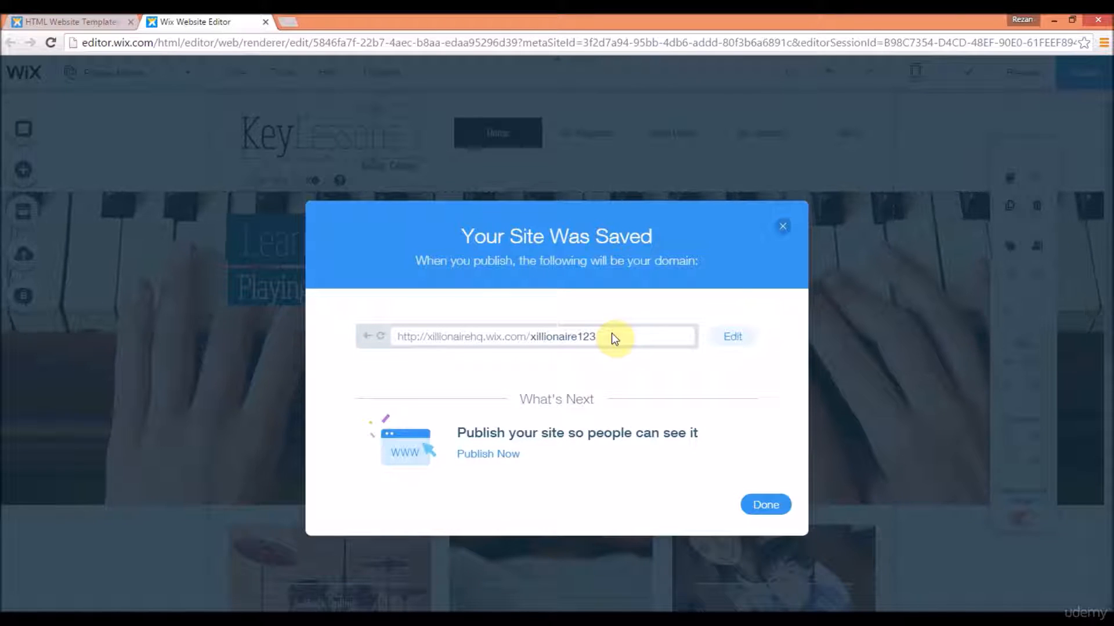
left_click(762, 507)
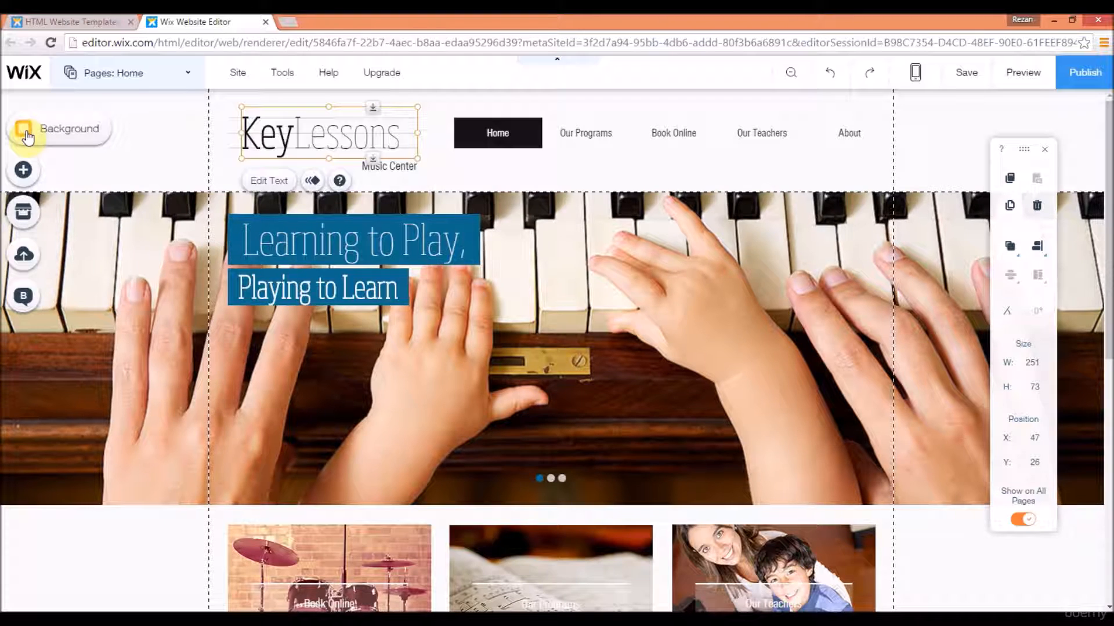
Step: Try several dark site colors as the Home page background and settle on the light gray #D7D6CF
left_click(25, 133)
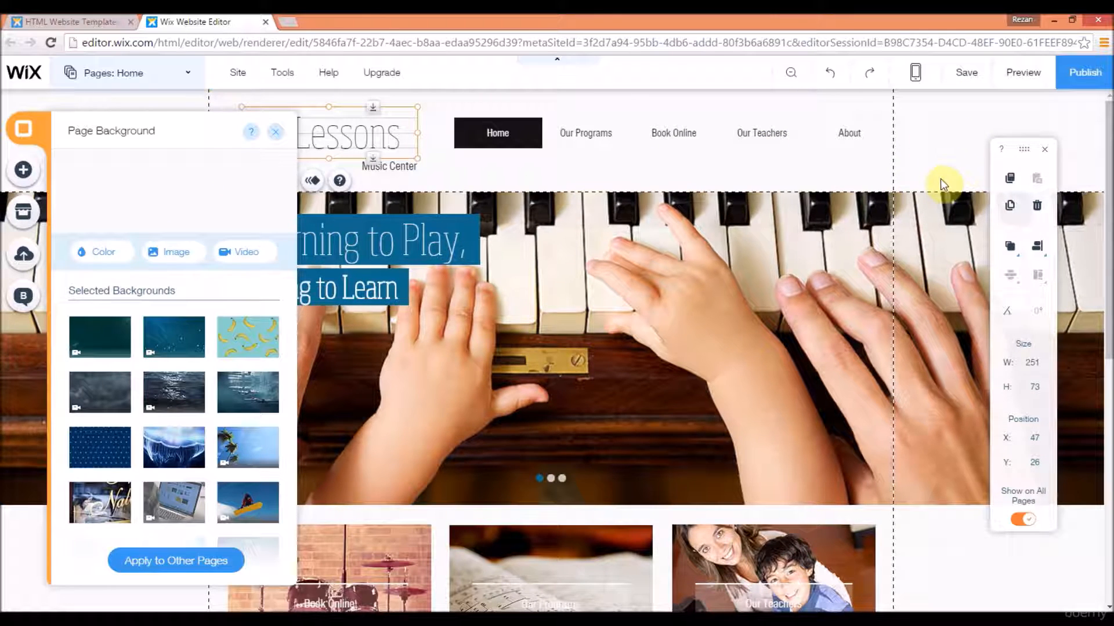
left_click(110, 254)
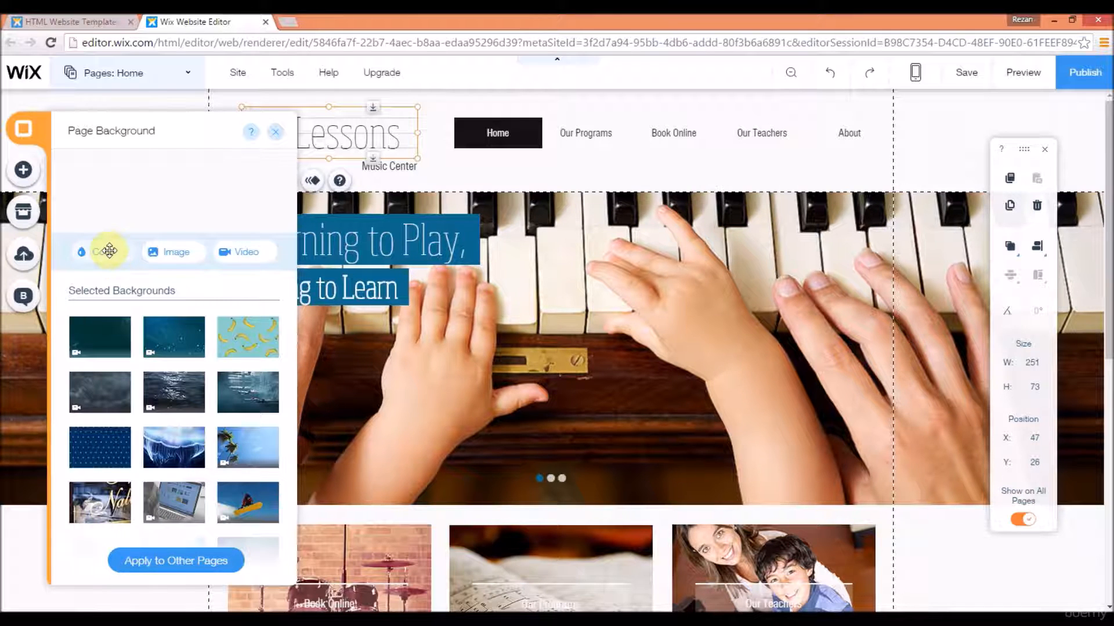
left_click(109, 251)
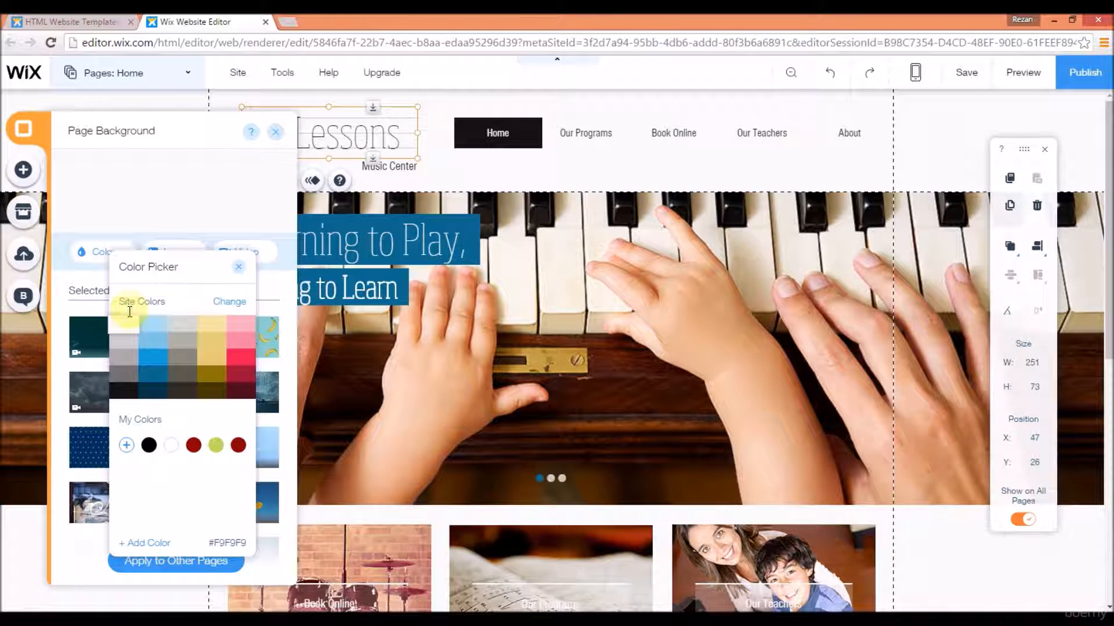
left_click(132, 383)
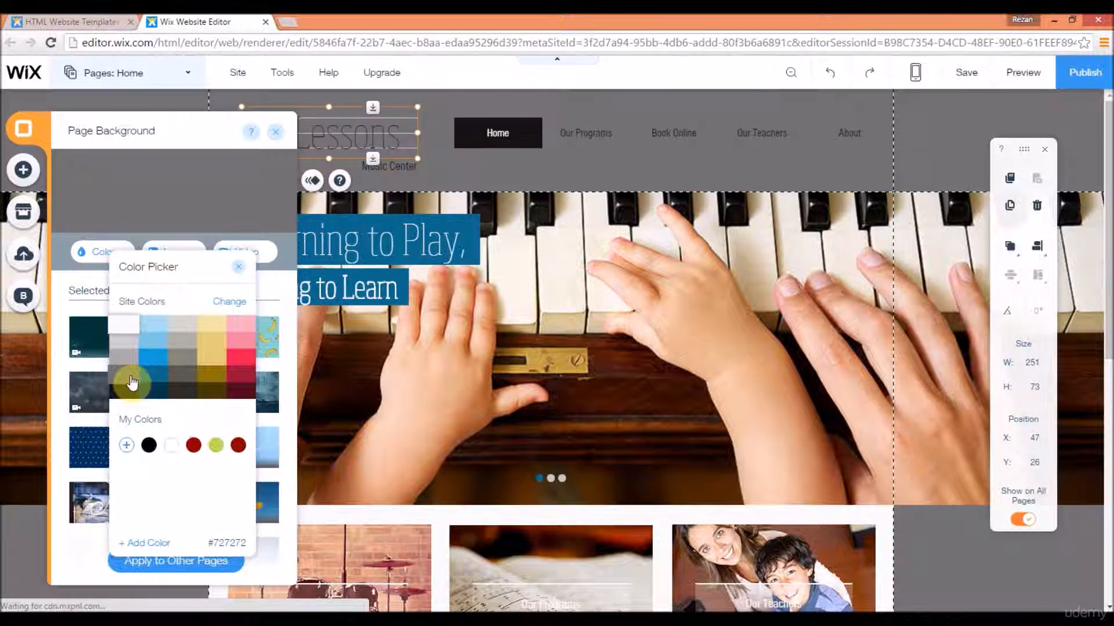
left_click(132, 393)
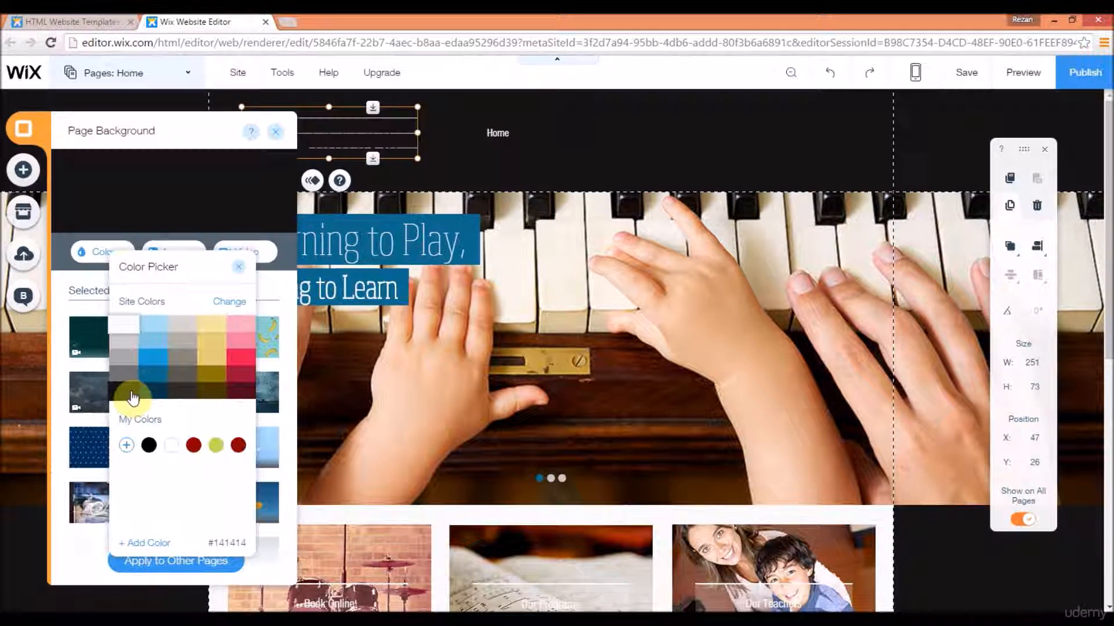
left_click(165, 399)
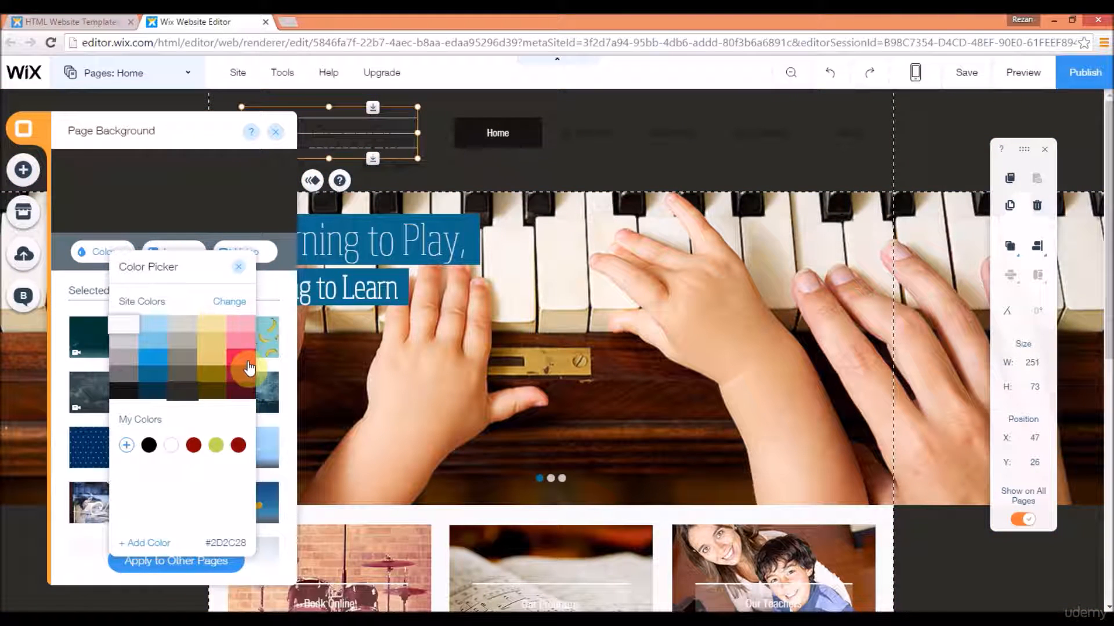
left_click(246, 367)
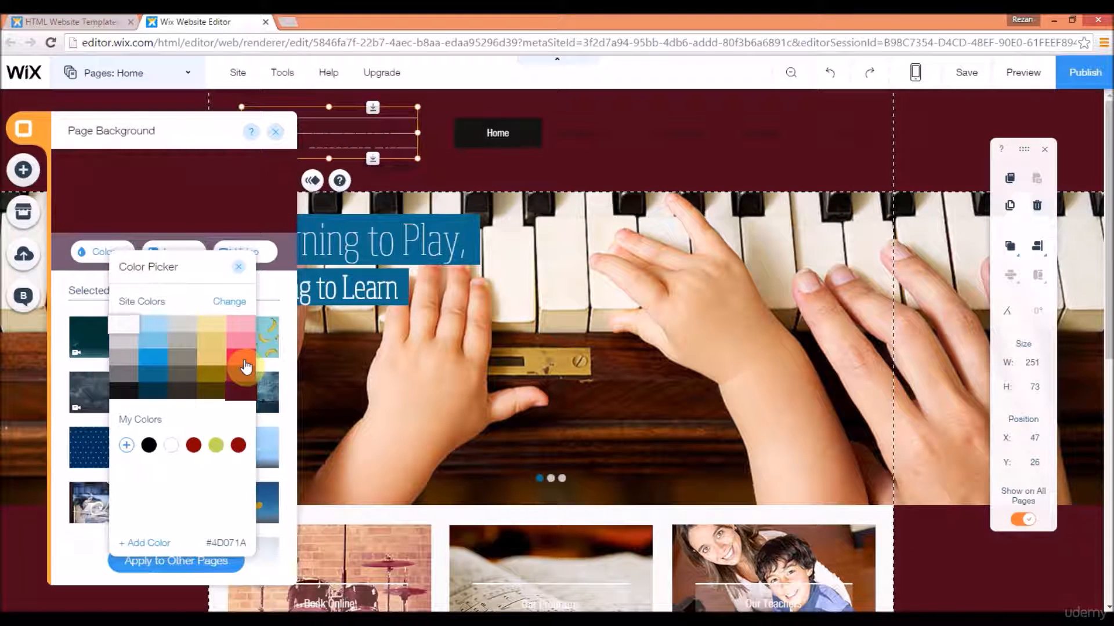
left_click(247, 367)
left_click(181, 333)
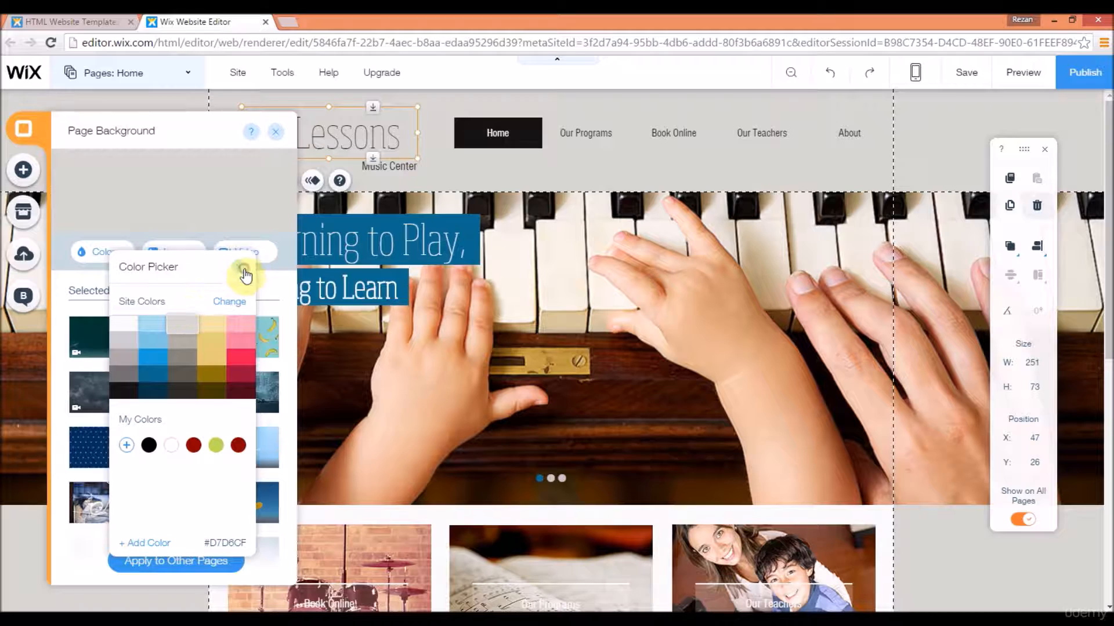
left_click(172, 254)
Step: Upload the image Logo_TV_2015 to your own background images and deselect it
left_click(172, 254)
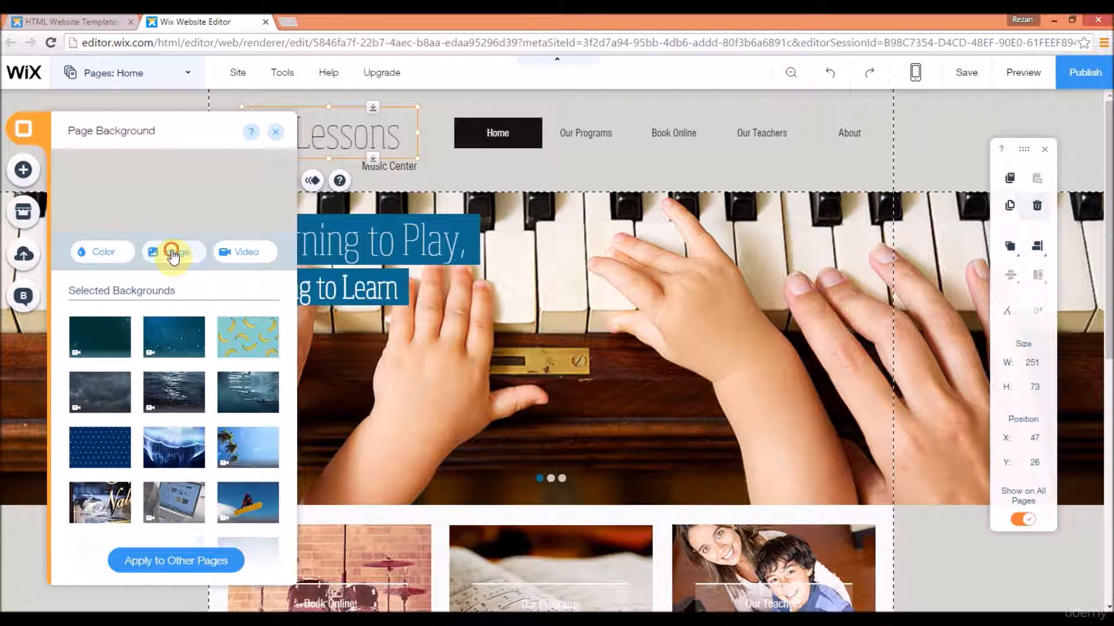
left_click(172, 253)
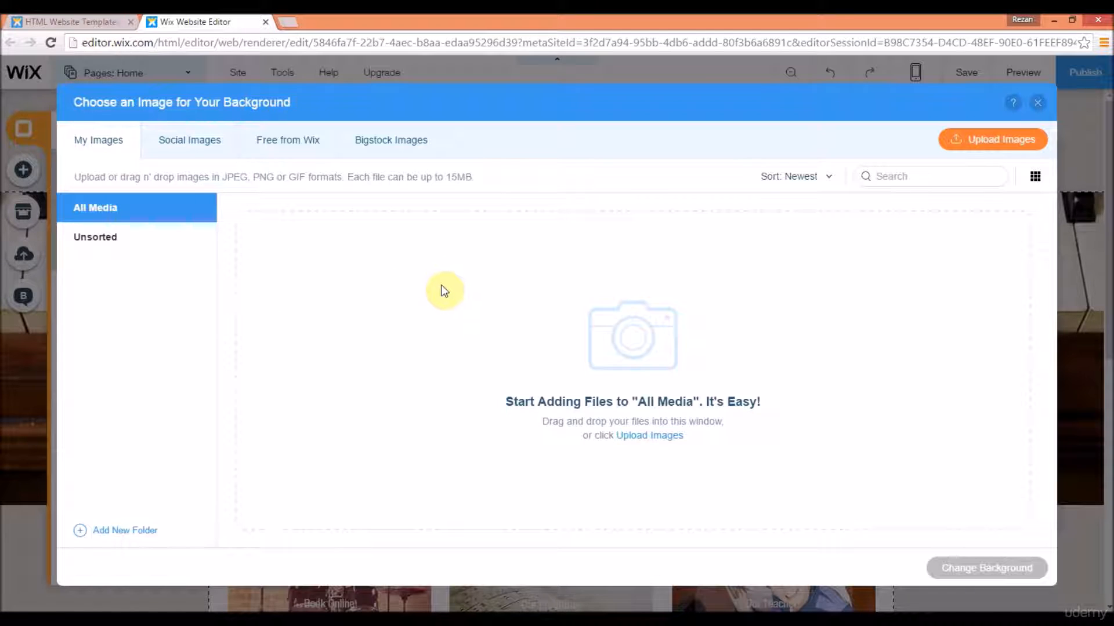
left_click(306, 147)
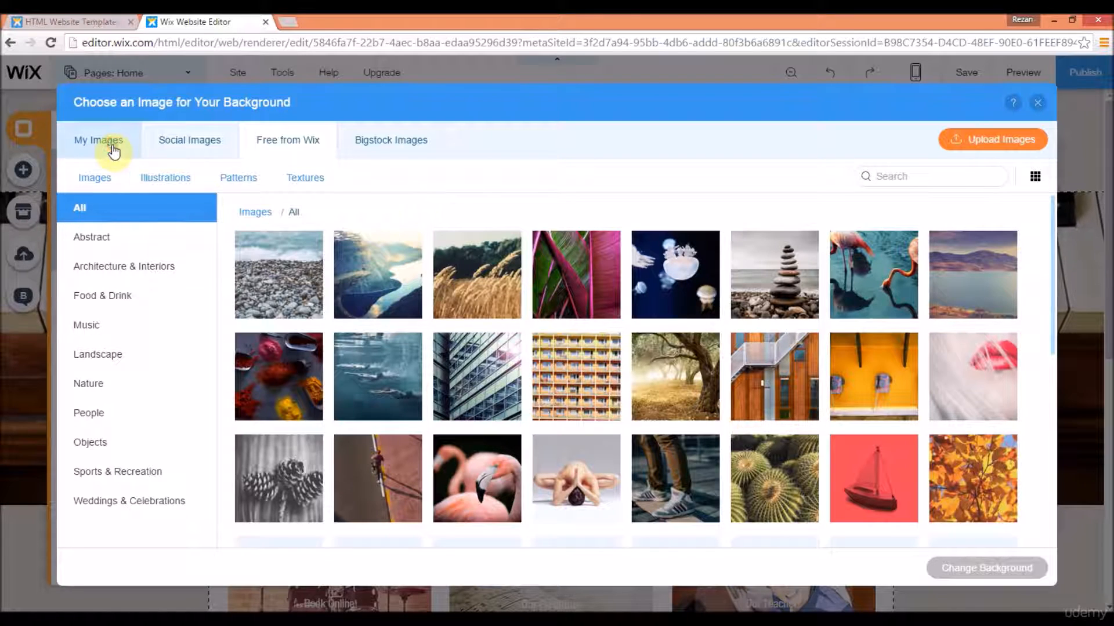
left_click(87, 145)
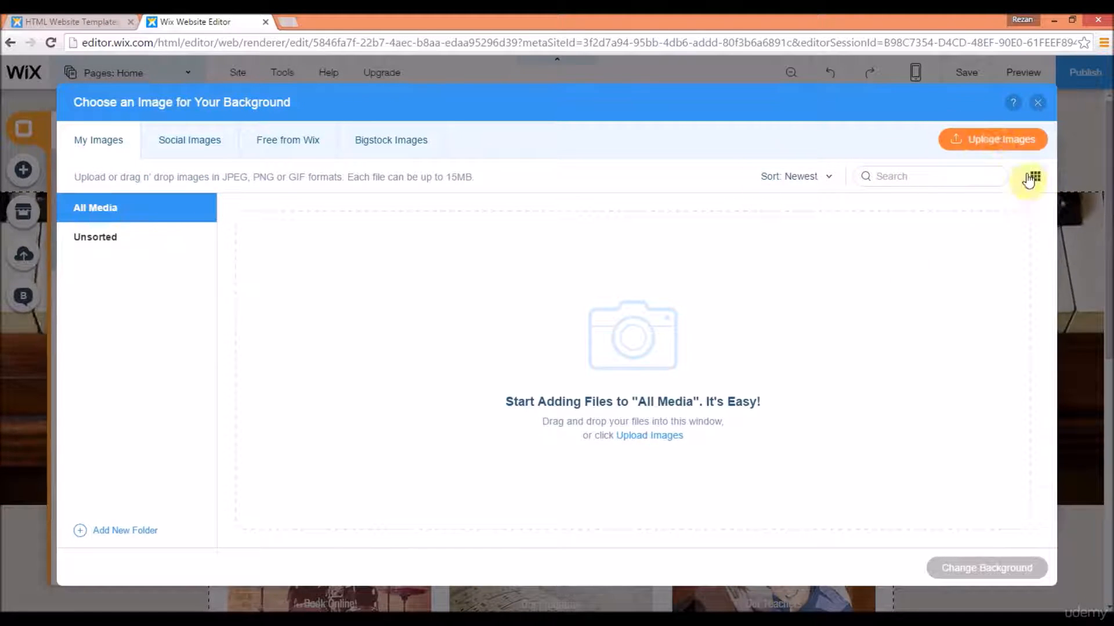
left_click(975, 146)
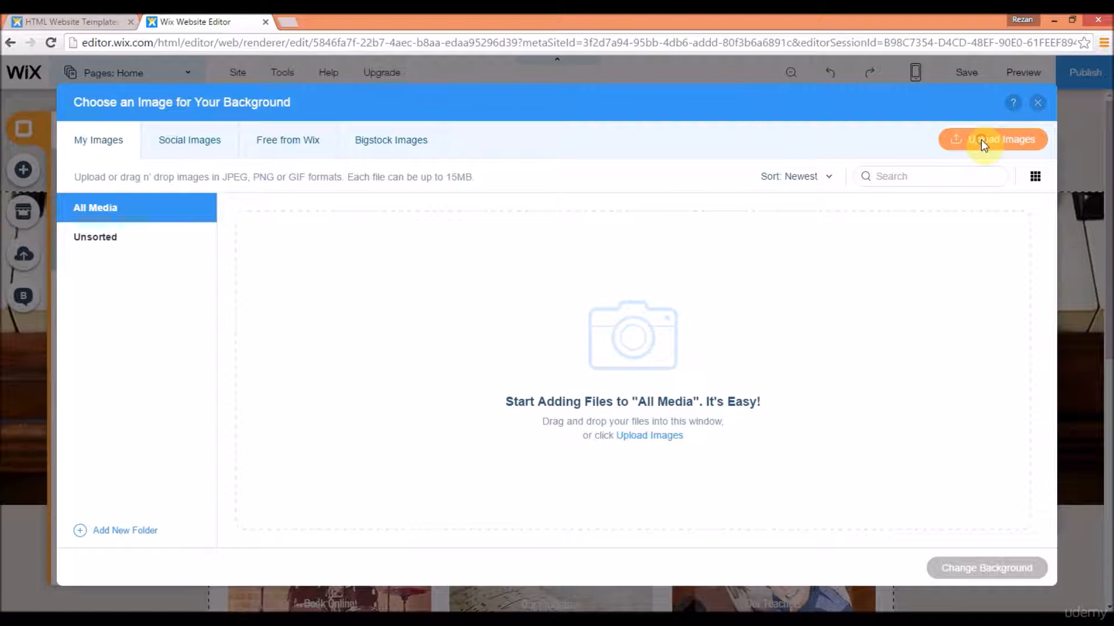
left_click(335, 255)
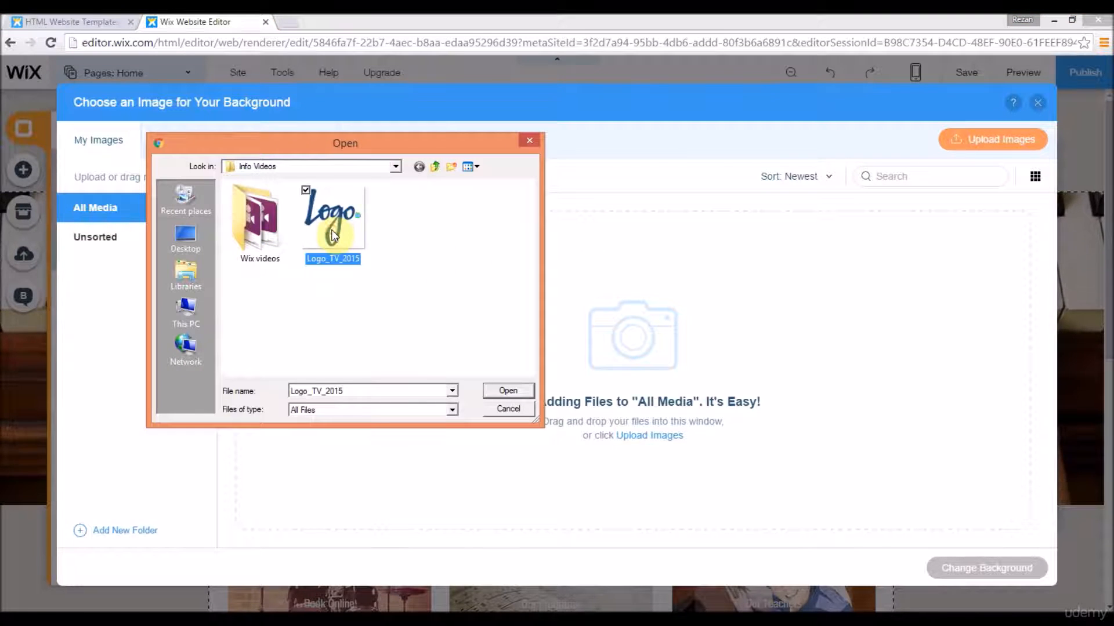
left_click(518, 396)
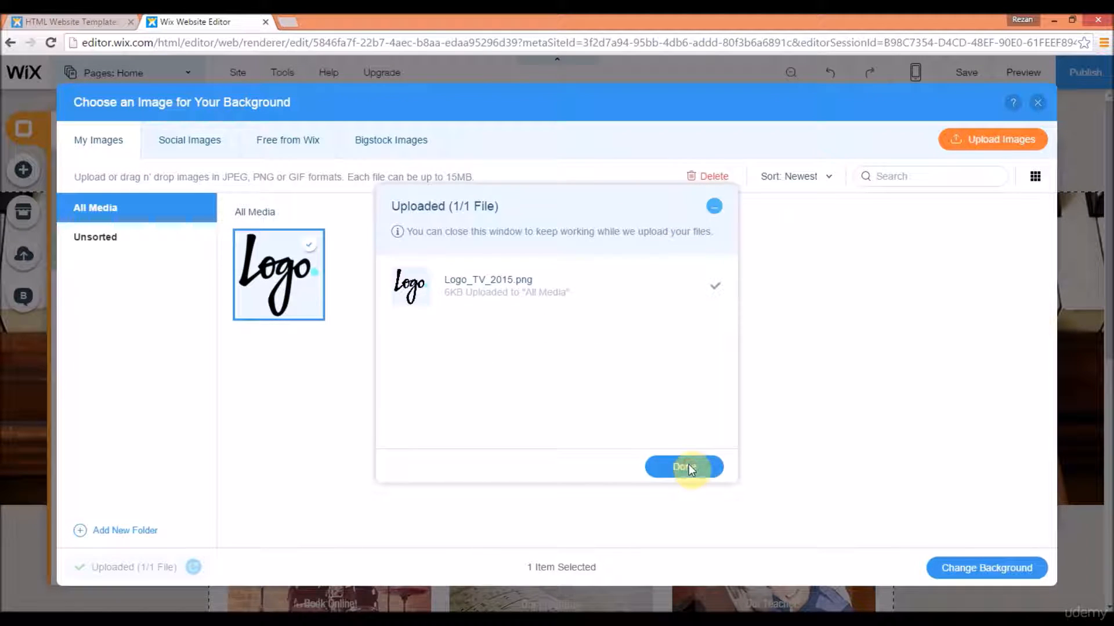
left_click(688, 465)
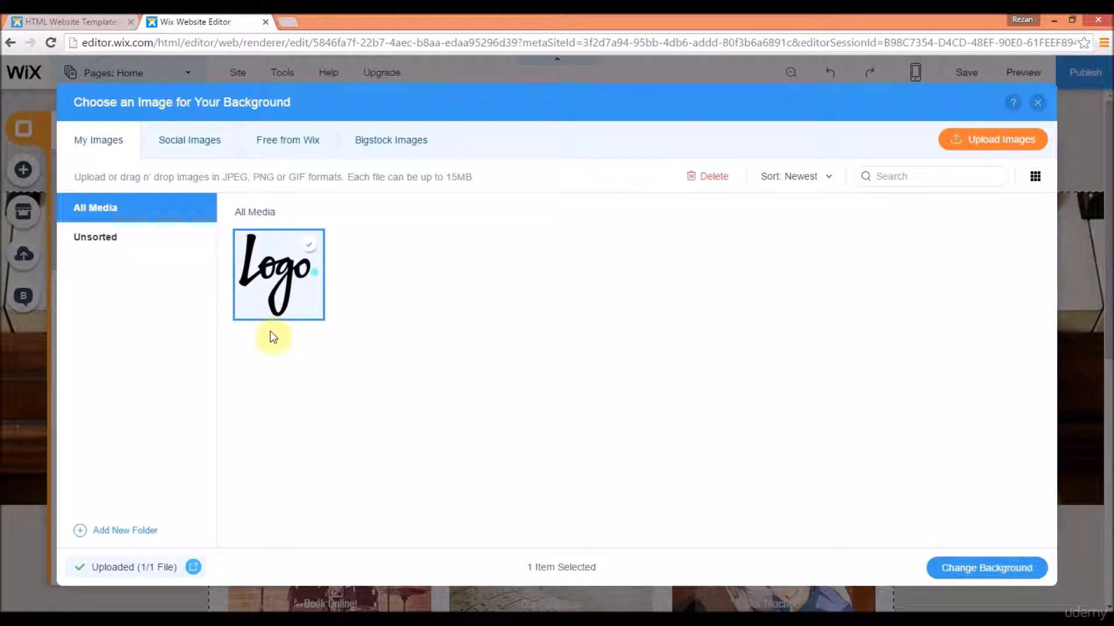
mouse_move(293, 278)
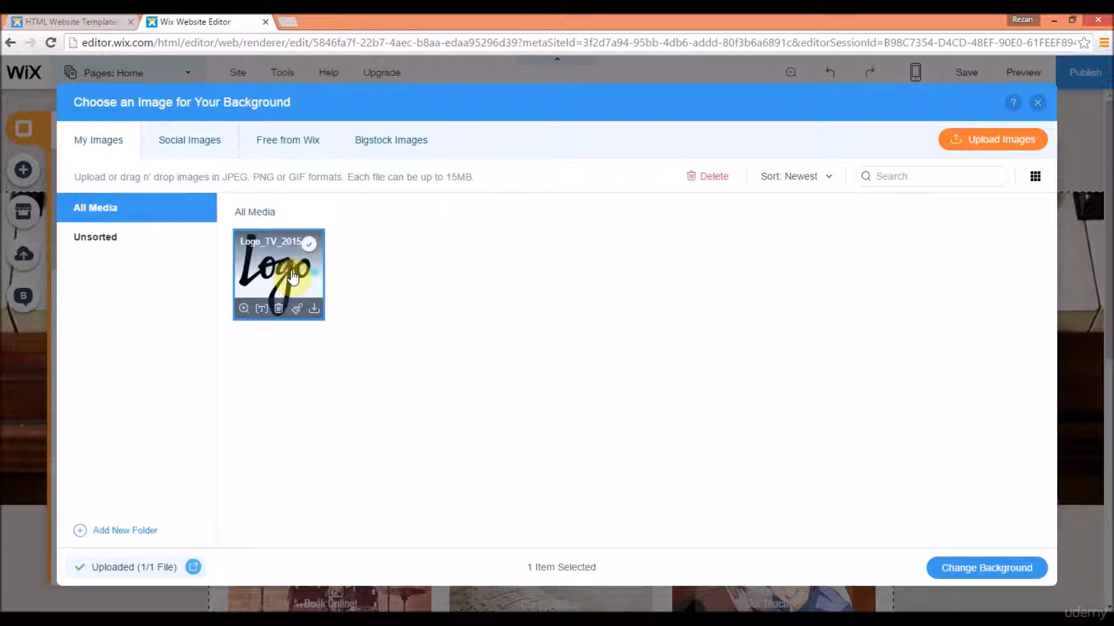
left_click(293, 278)
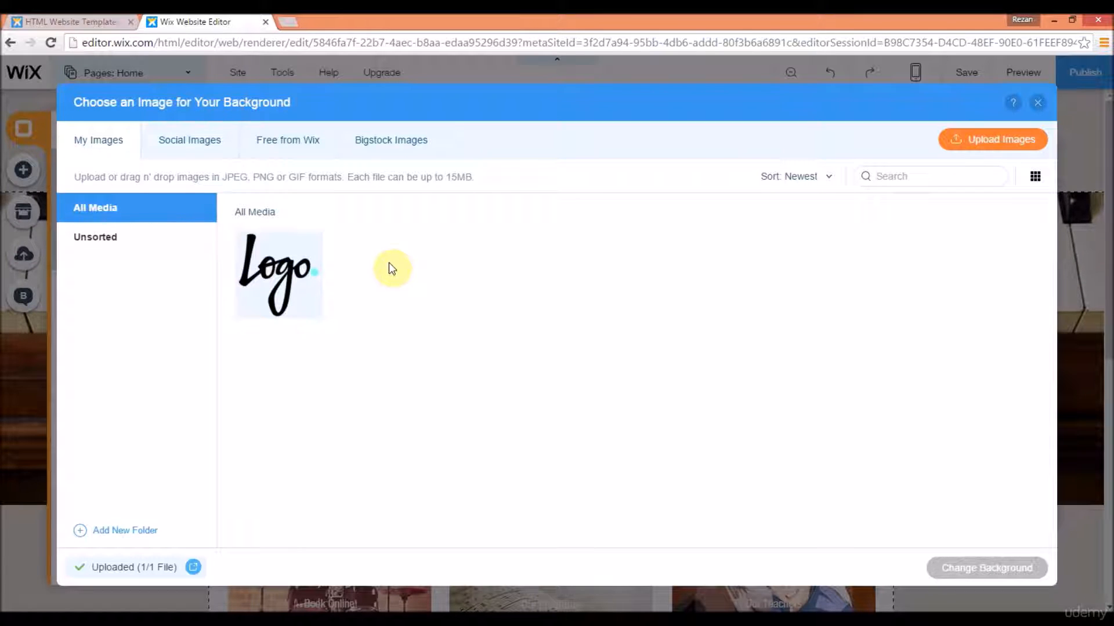
Step: Set the free Wix image Modern Office as the Home page background
left_click(314, 141)
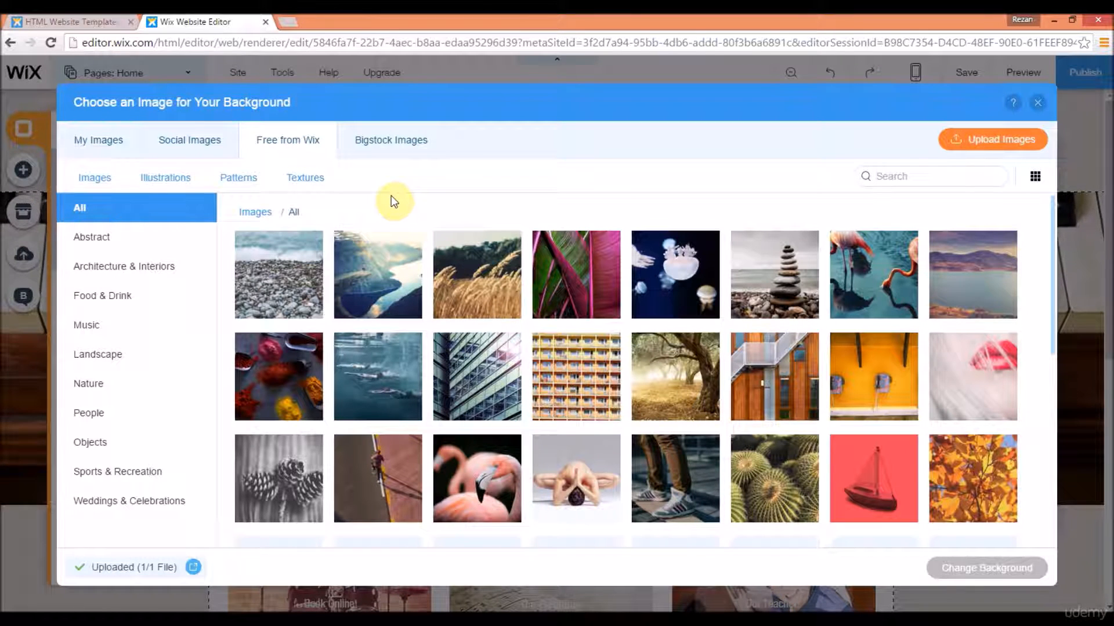
left_click(402, 282)
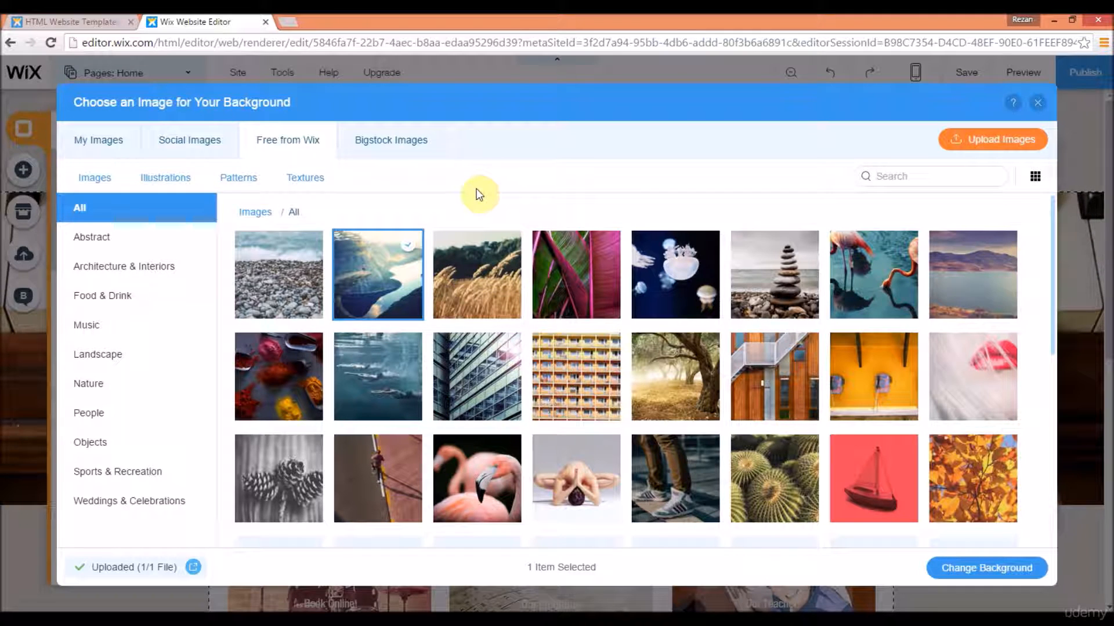
left_click(481, 380)
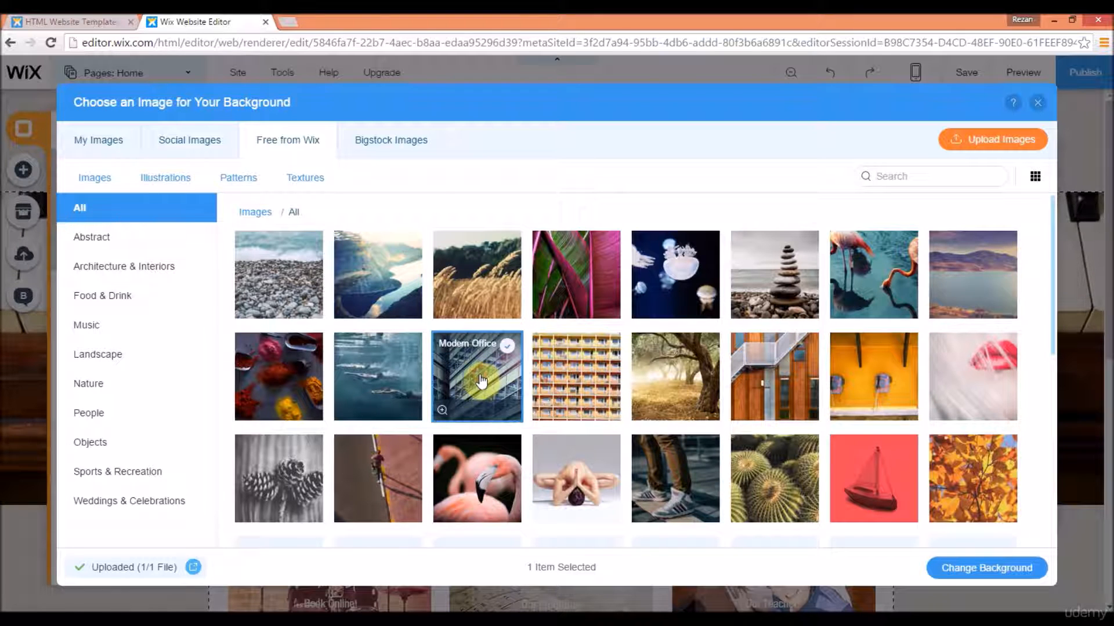
left_click(986, 572)
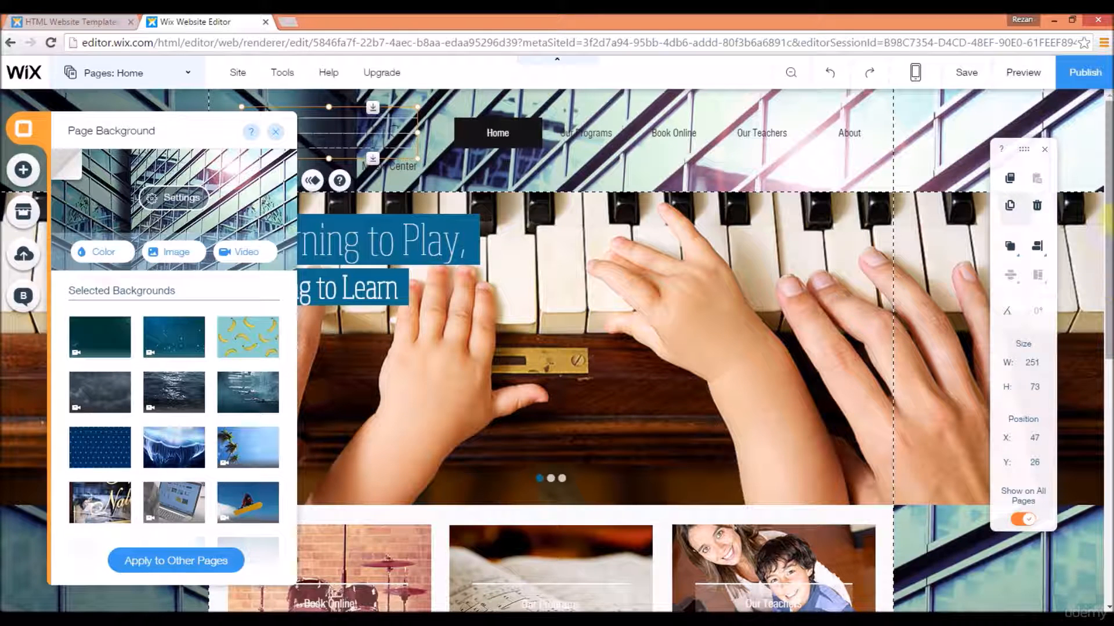
Step: Preview the site and compare the background of the Our Programs page with that of the Home page
scroll(1107, 151, "down", 1)
scroll(954, 105, "up", 1)
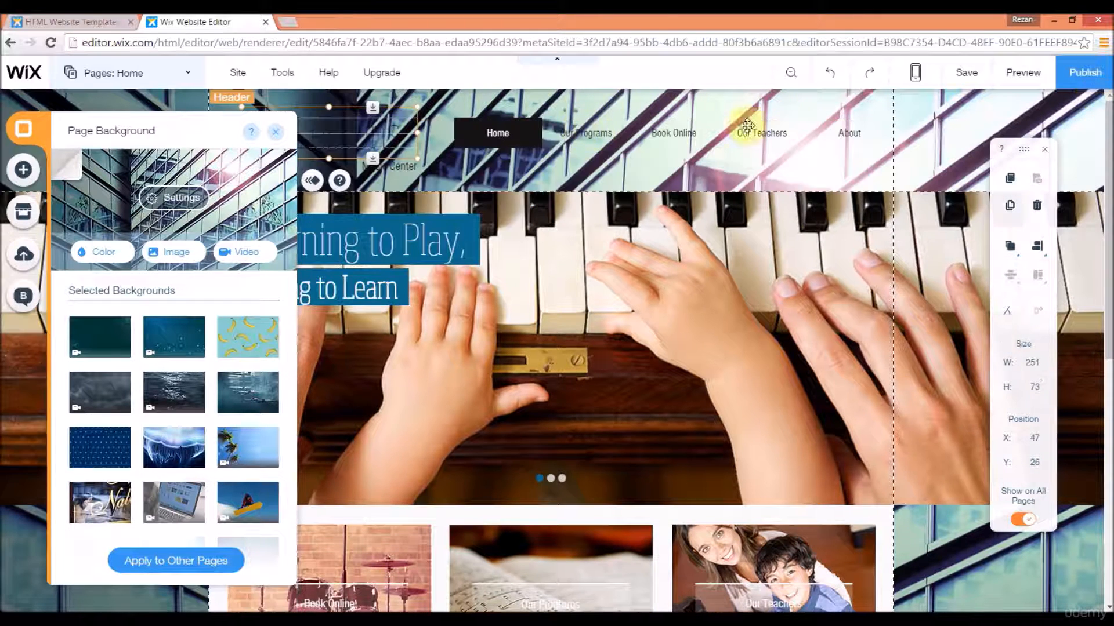
left_click(1033, 78)
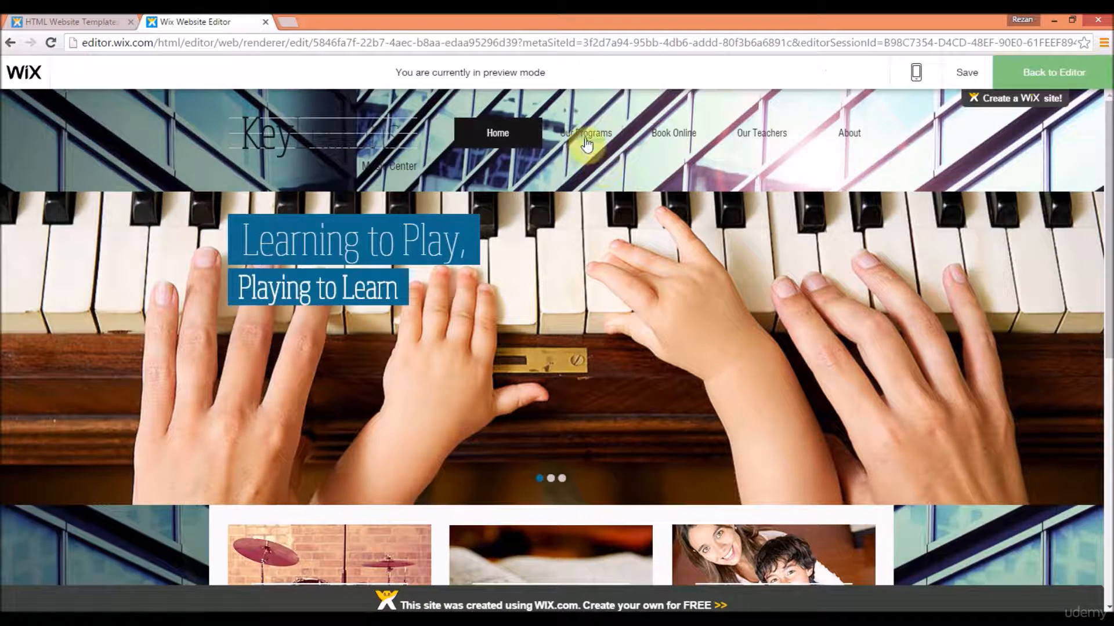
left_click(587, 142)
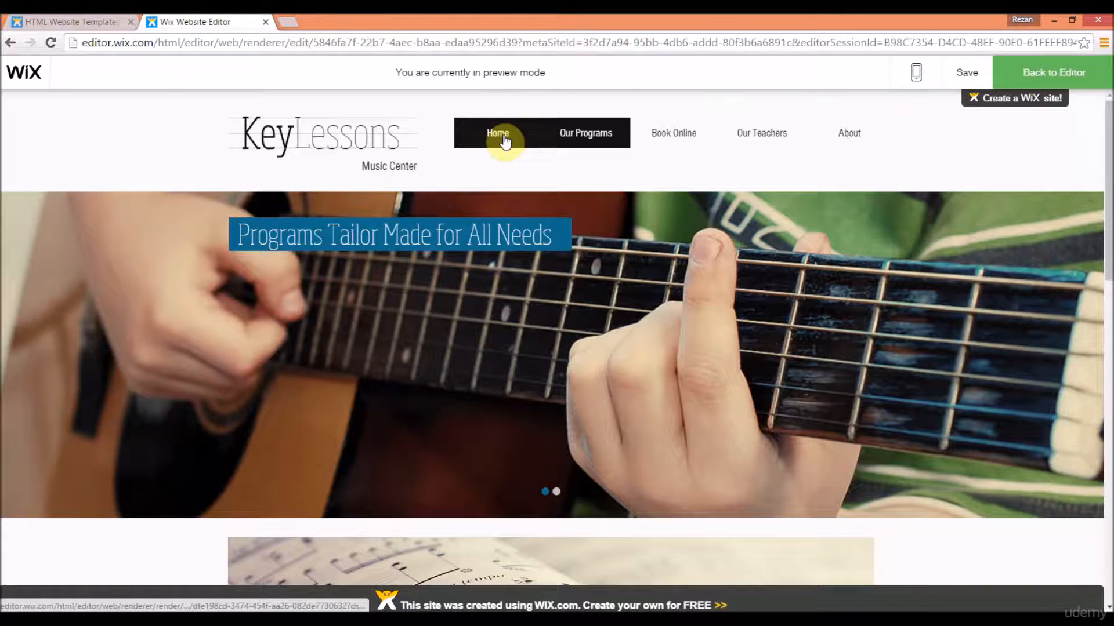
left_click(504, 135)
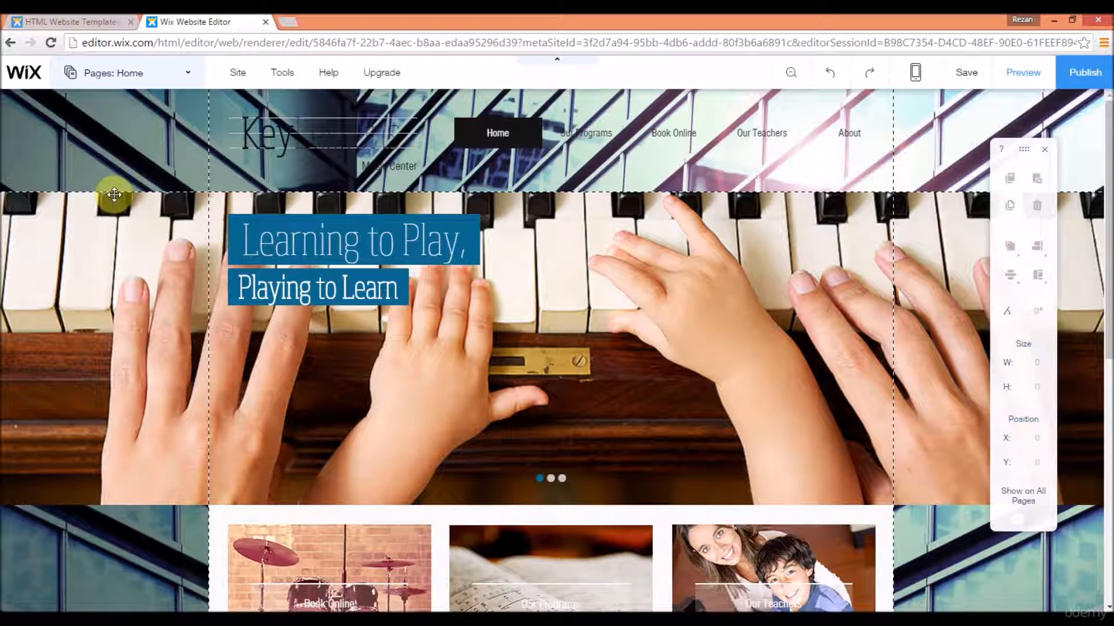
Step: Review the background image's opacity, scroll effect, scaling and positioning settings and close them
left_click(25, 134)
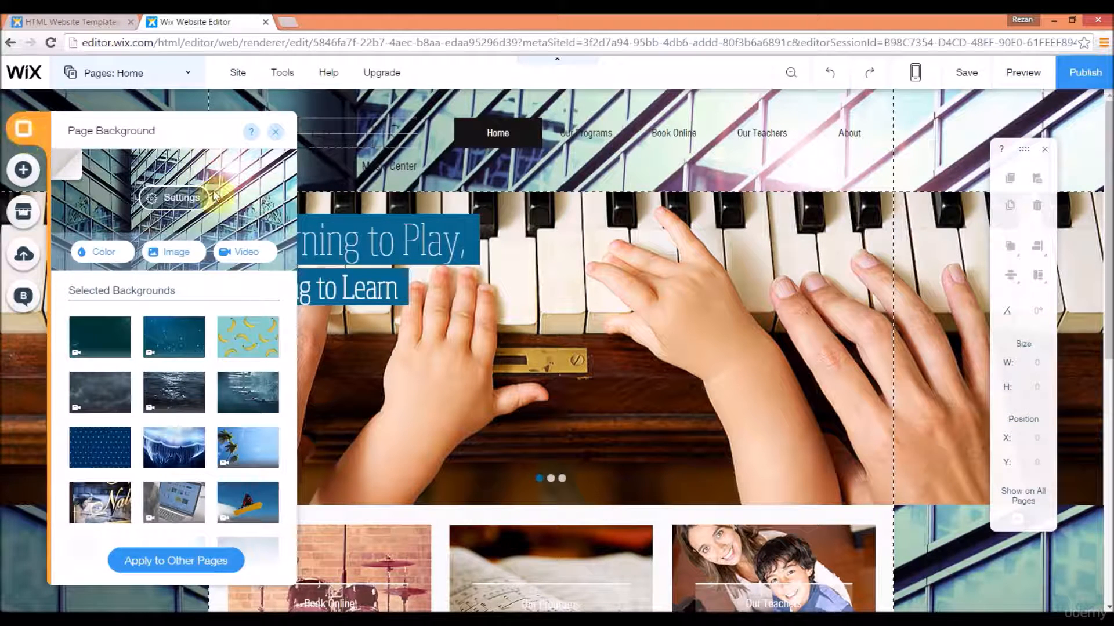
left_click(188, 204)
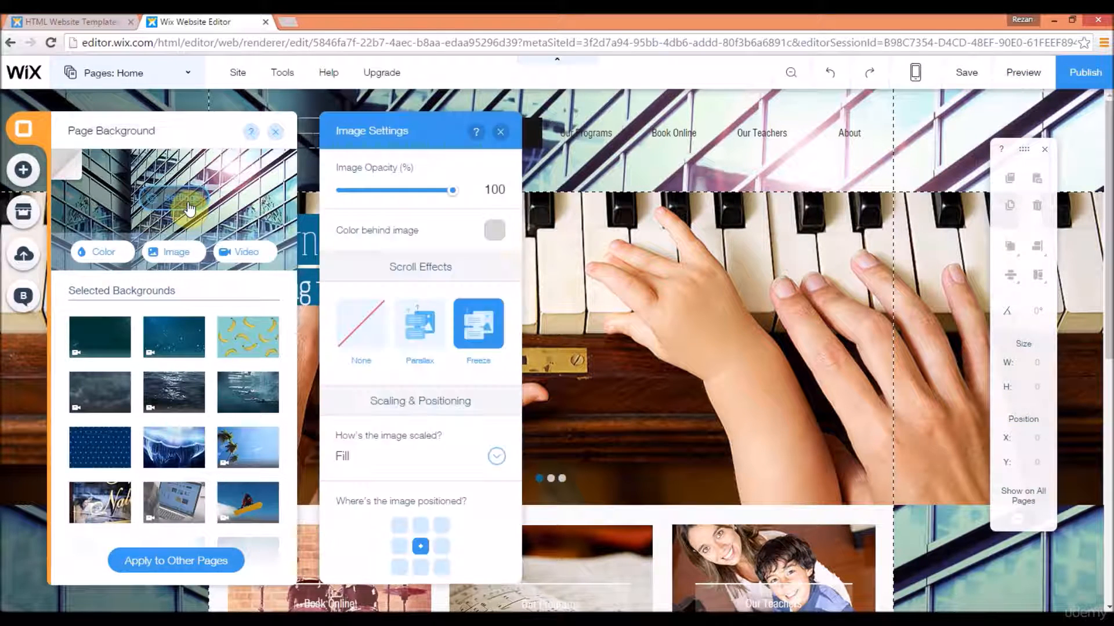
left_click(499, 135)
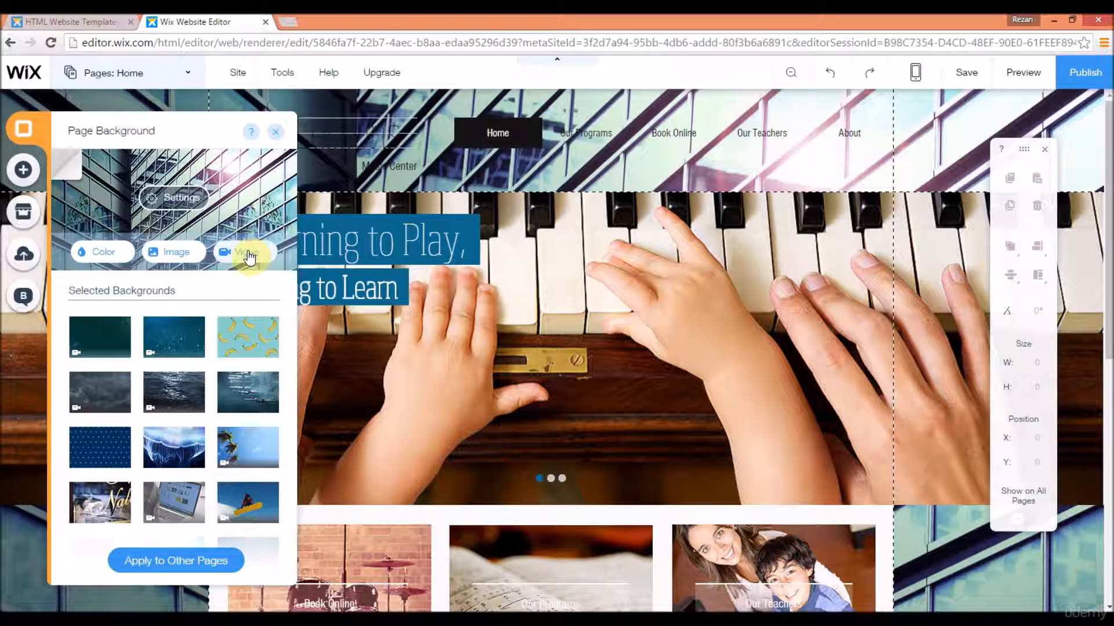
Step: Set the Floating Particles video as the Home page background and preview the site
mouse_move(180, 345)
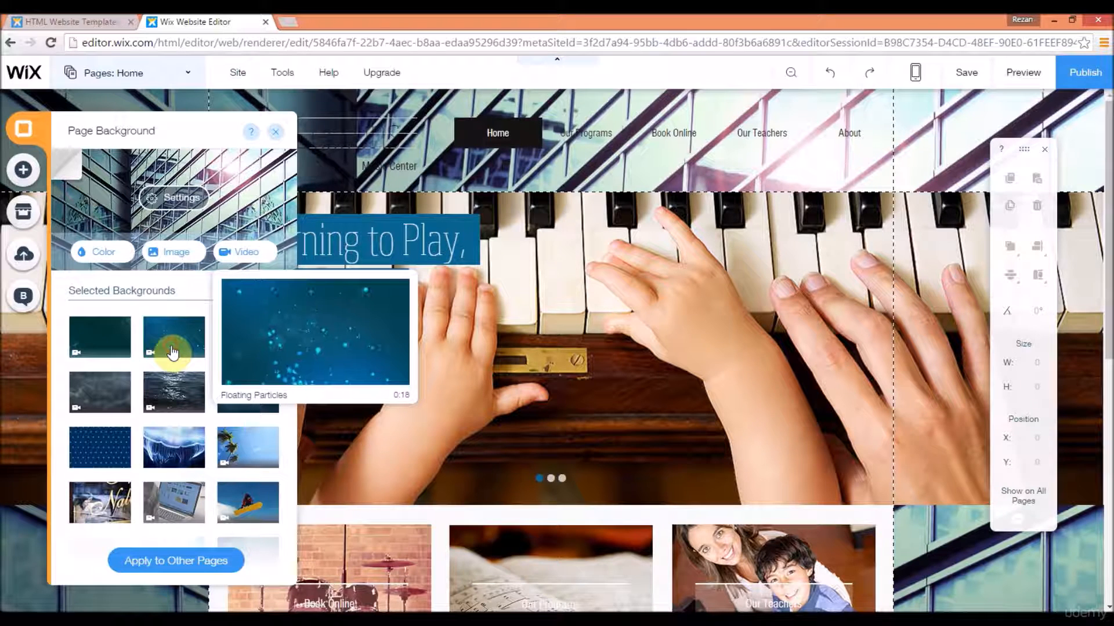
left_click(171, 351)
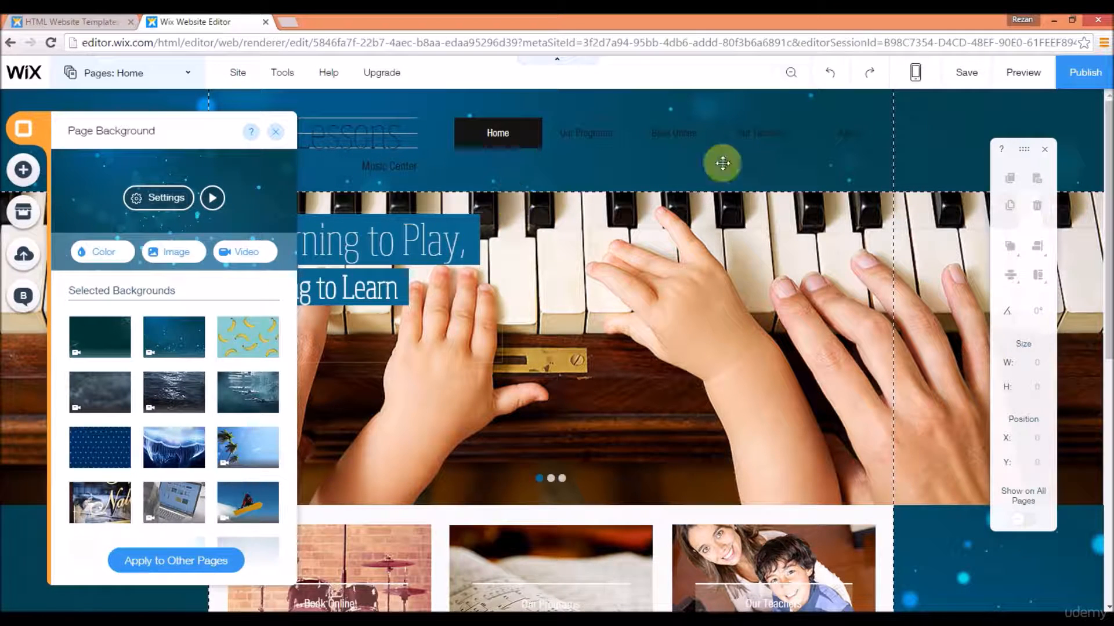
left_click(1013, 81)
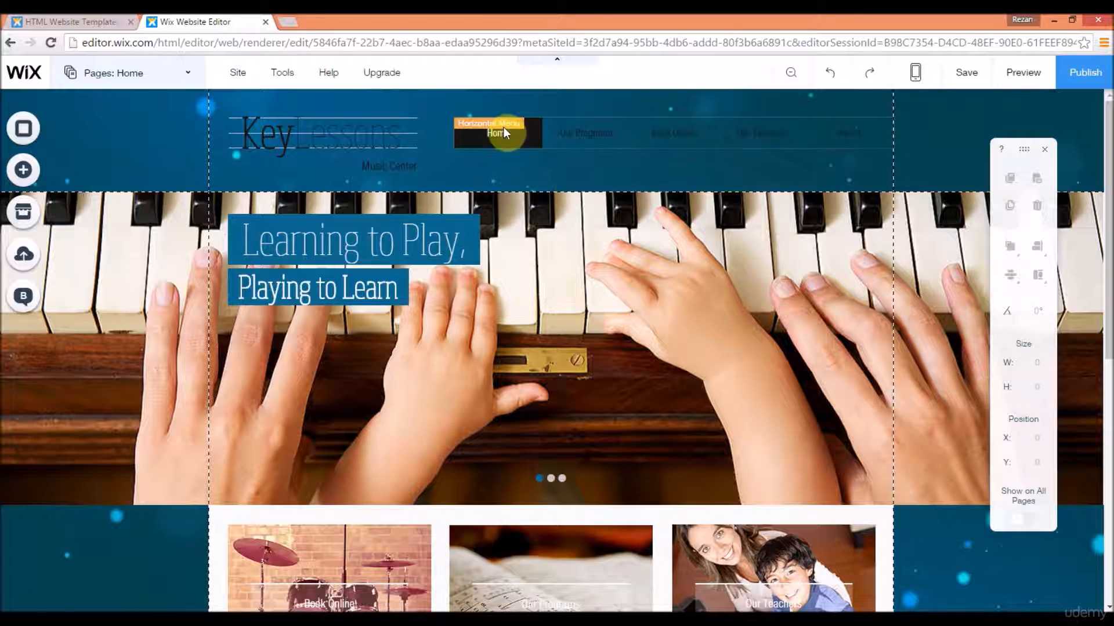
Step: Set the Home page background to the solid light grey site color #D7D6CF and close the background settings
left_click(25, 136)
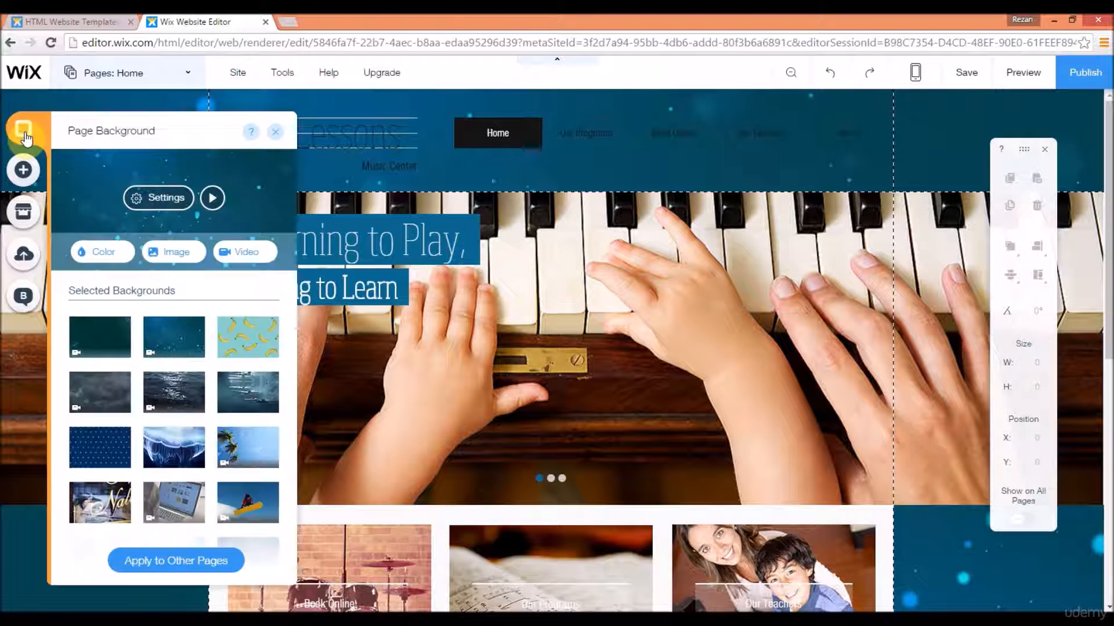
left_click(100, 258)
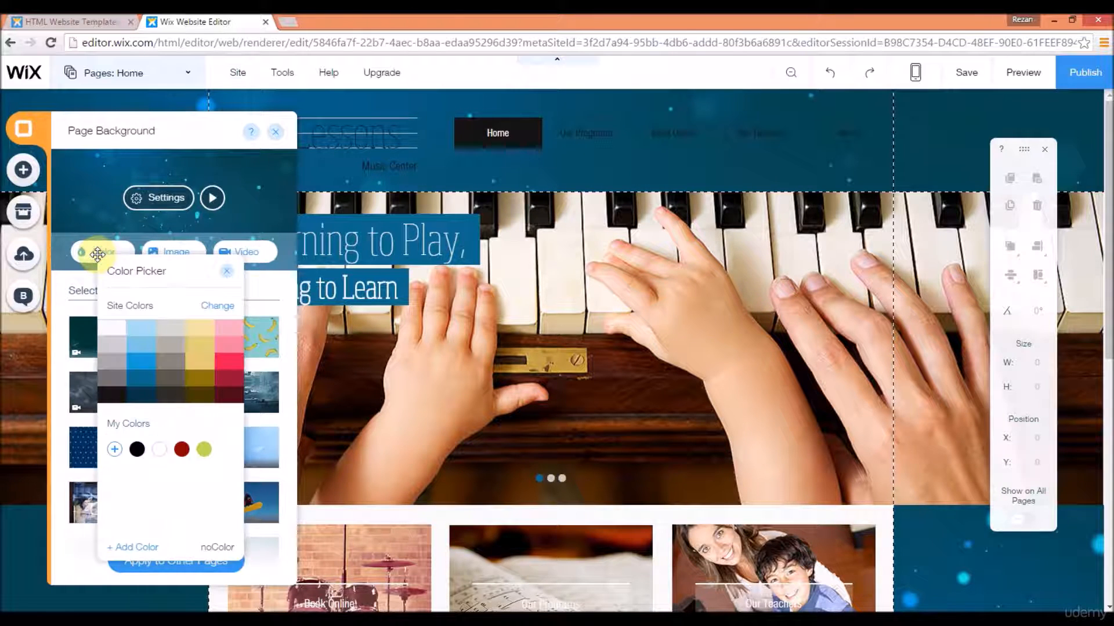
left_click(174, 338)
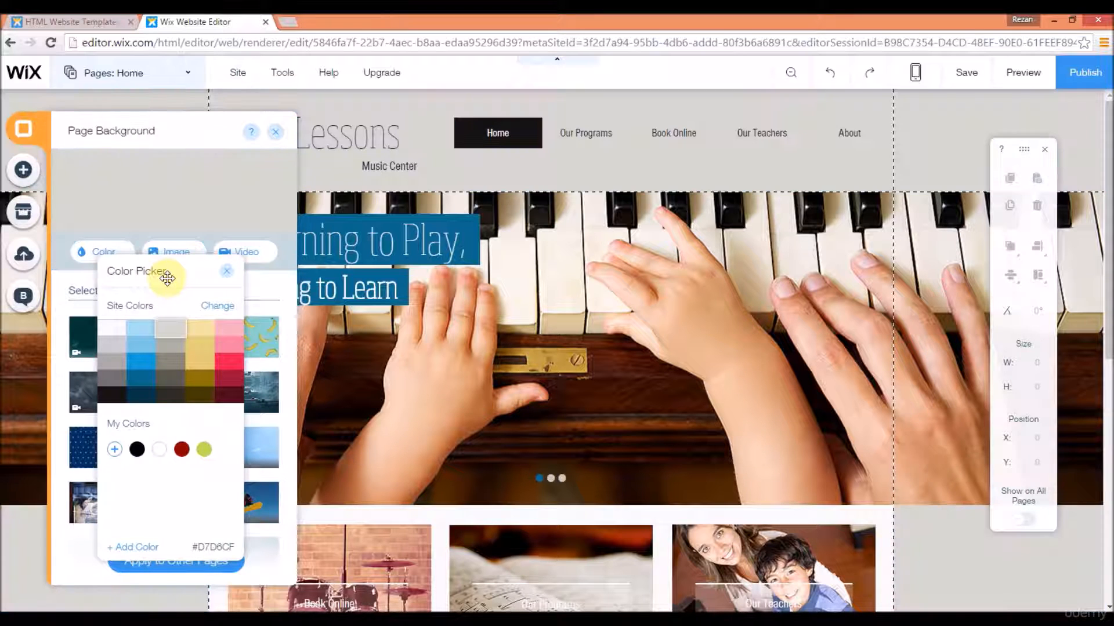
left_click(227, 271)
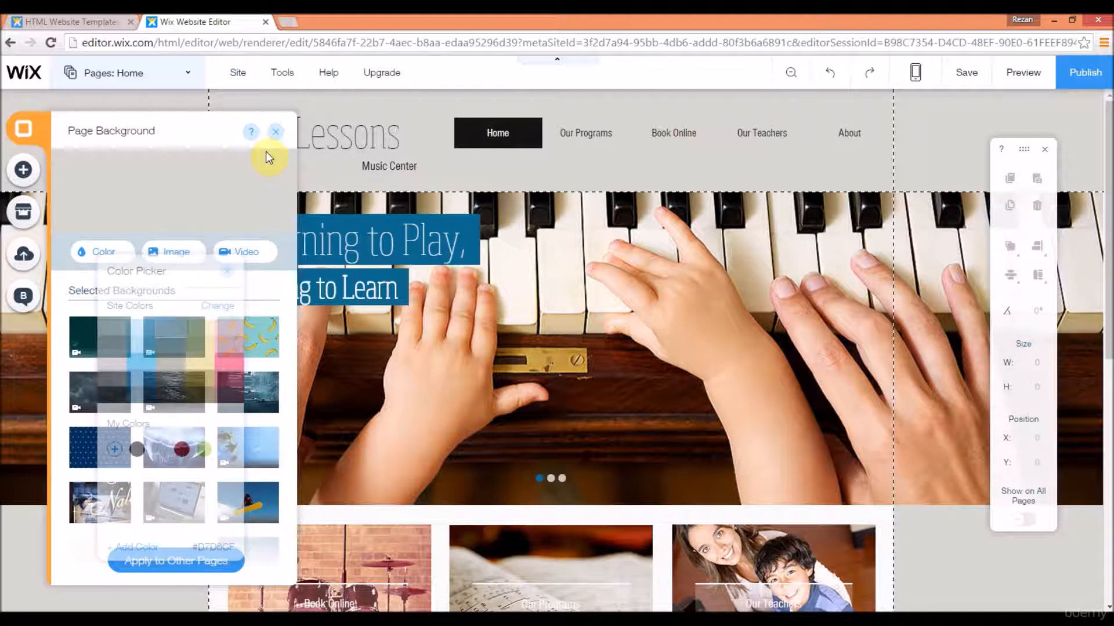
left_click(275, 133)
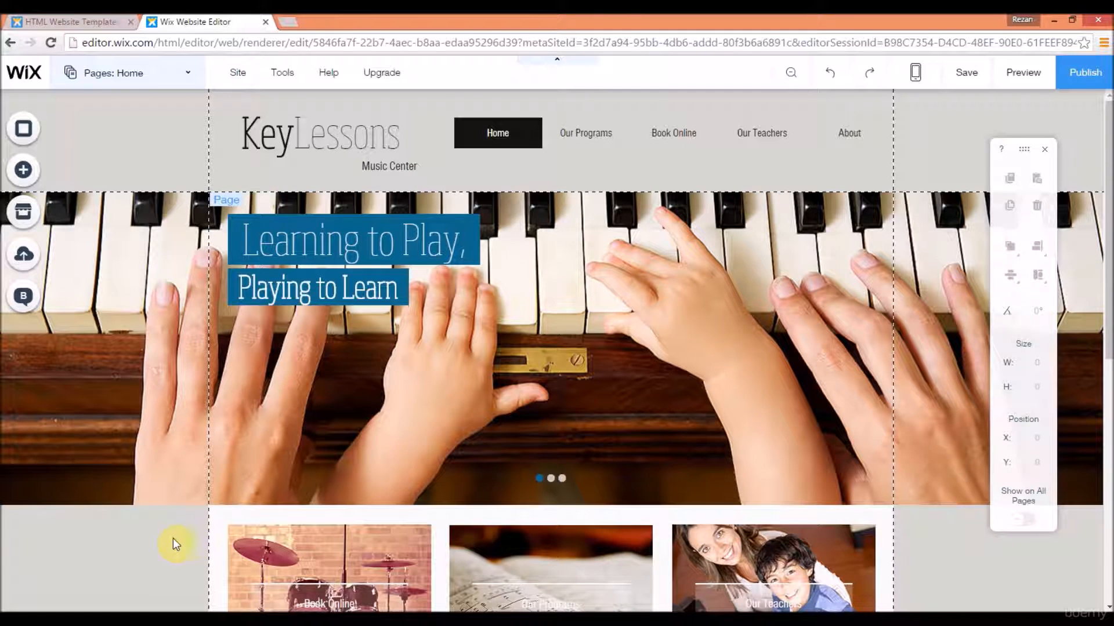
Step: Customize the site header with the last preset design, which has a full-width fill and double border lines, and close the design settings
left_click_drag(1109, 216, 1112, 516)
left_click(1108, 516)
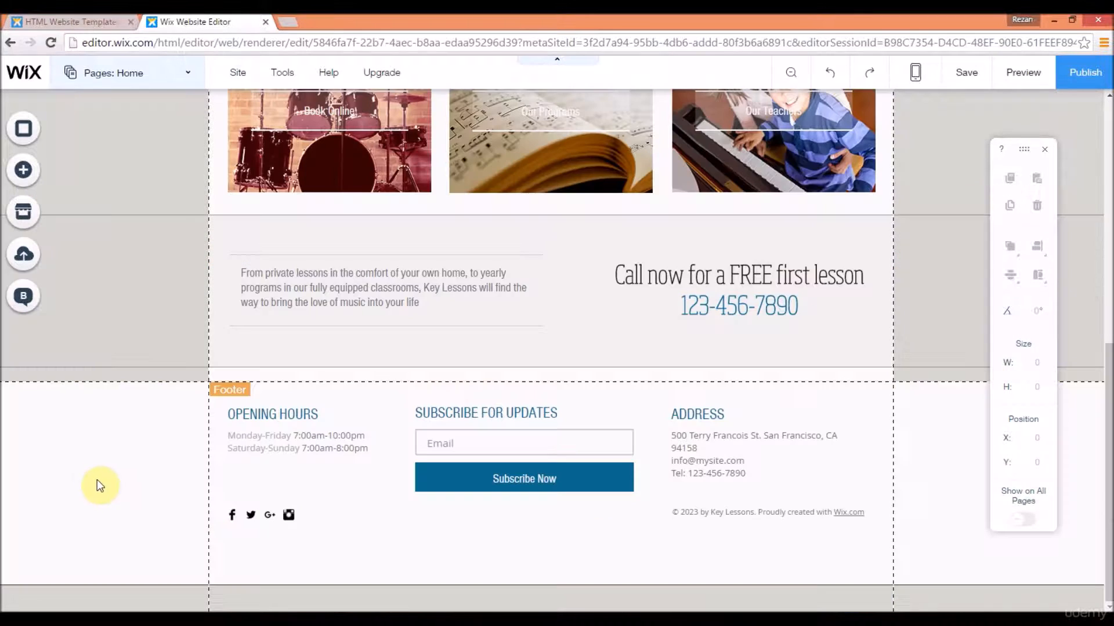
left_click_drag(1109, 448, 1109, 255)
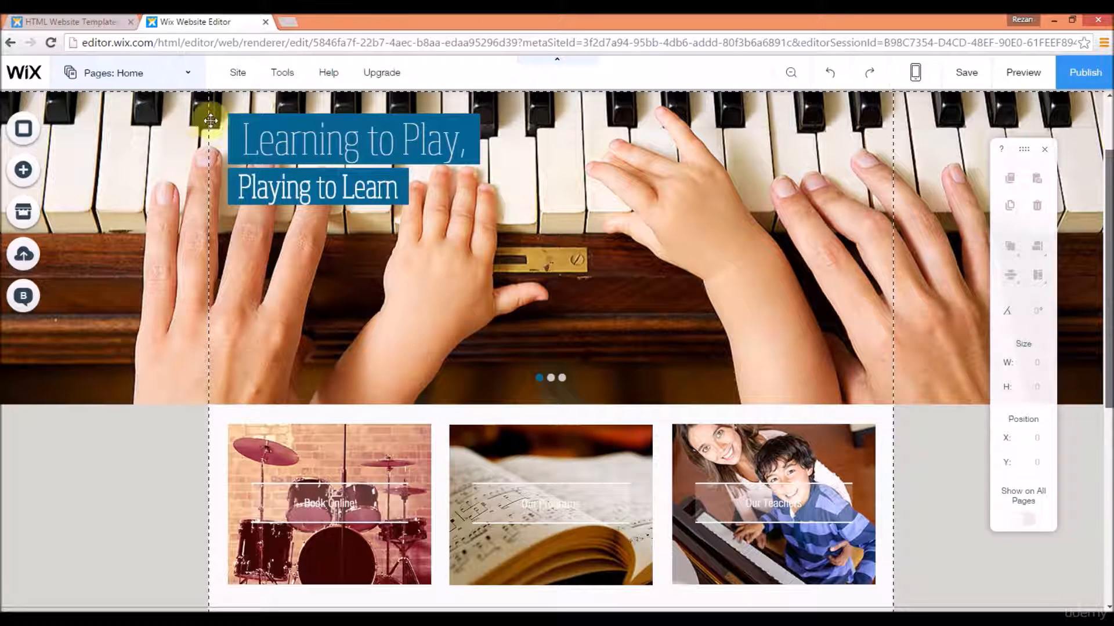
scroll(209, 110, "up", 2)
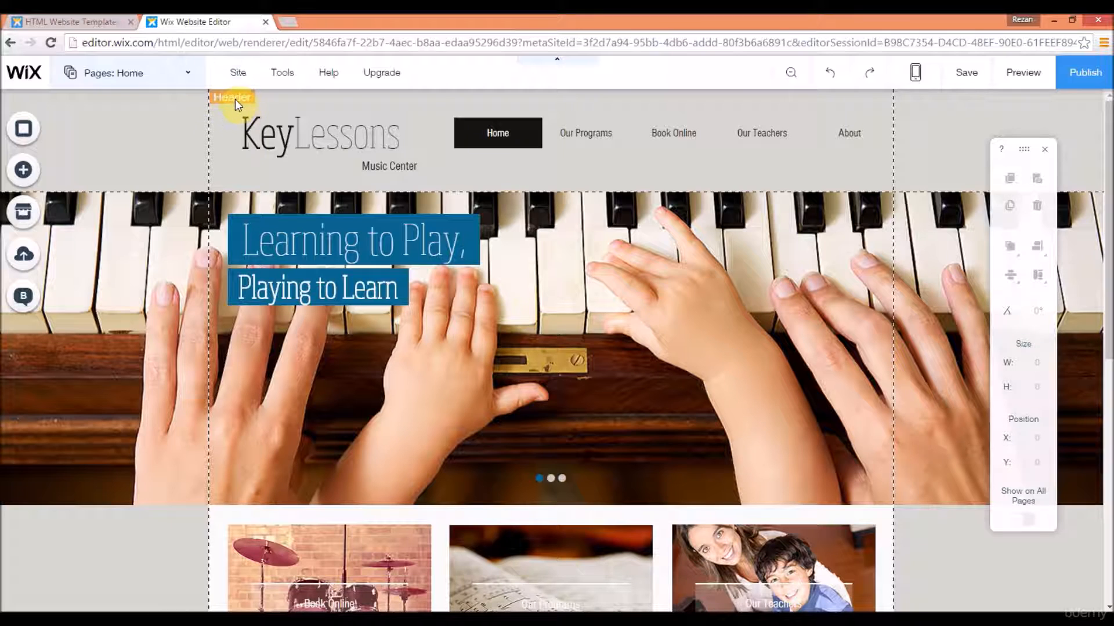
double_click(155, 138)
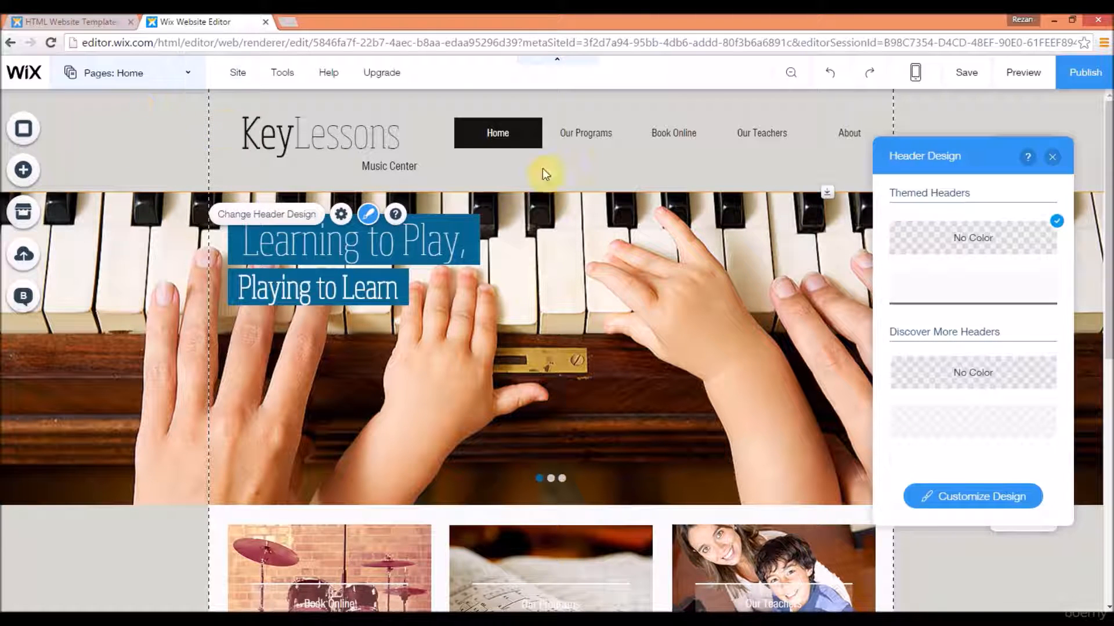
left_click_drag(932, 165, 725, 169)
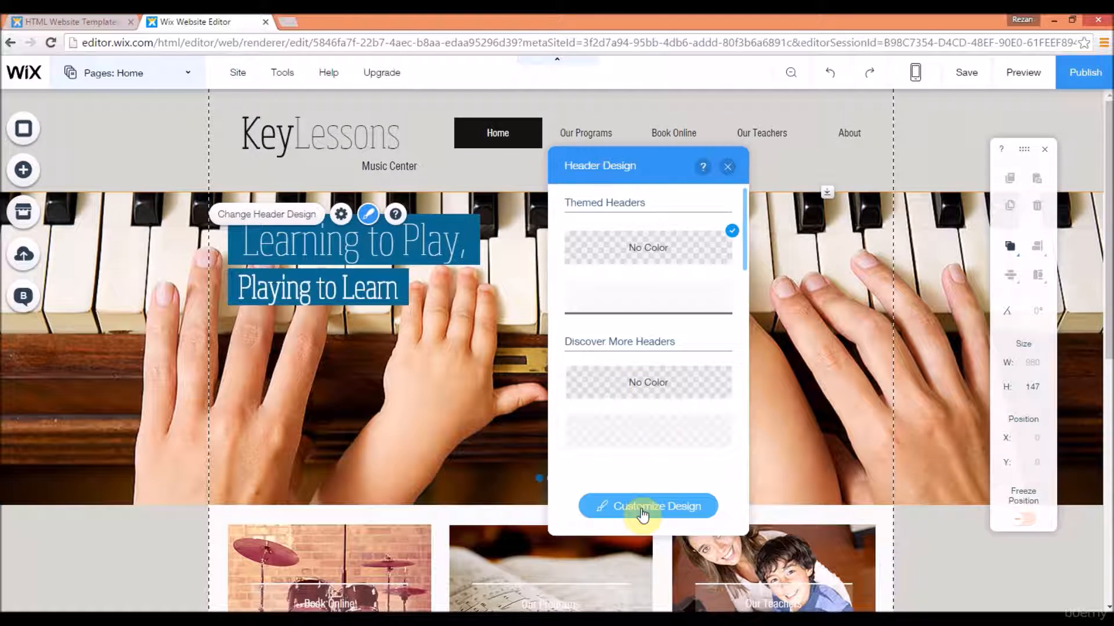
left_click(643, 507)
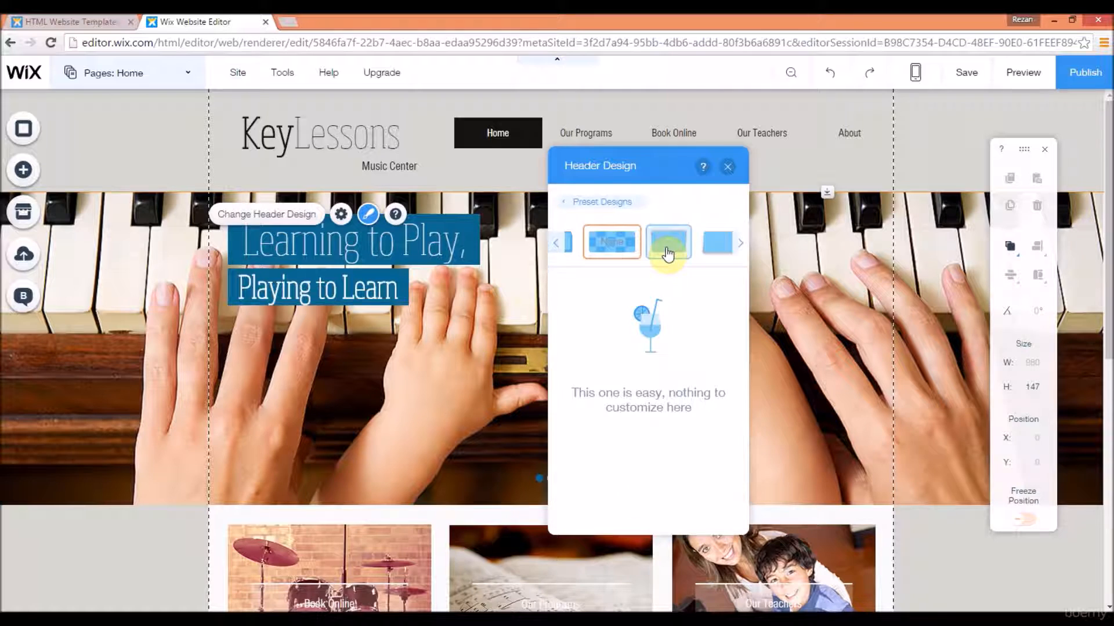
left_click(740, 246)
left_click(705, 246)
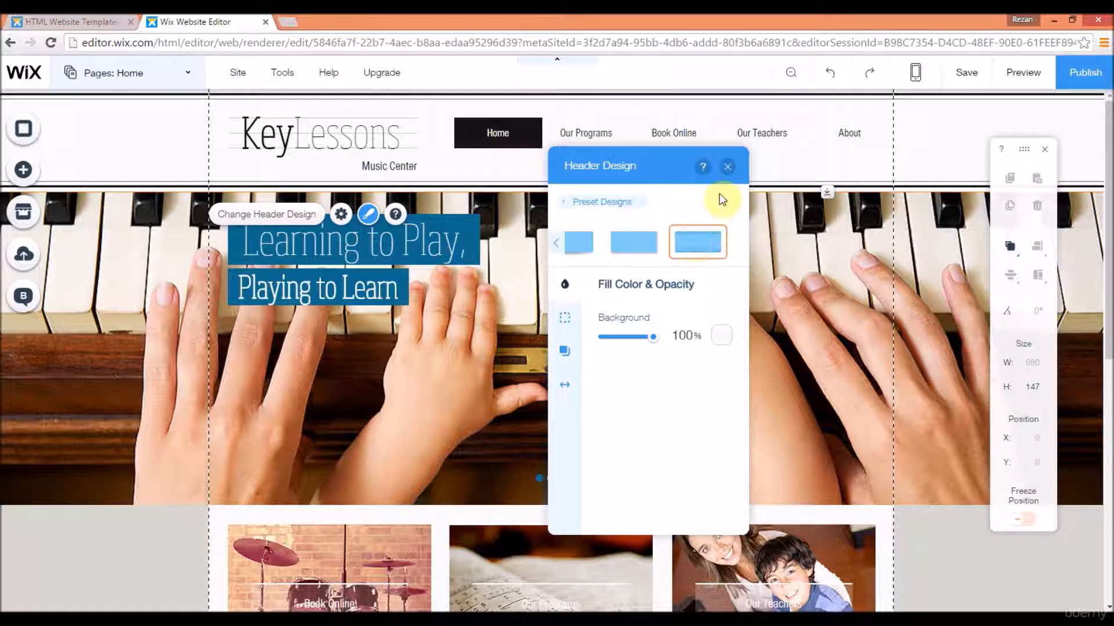
left_click(728, 170)
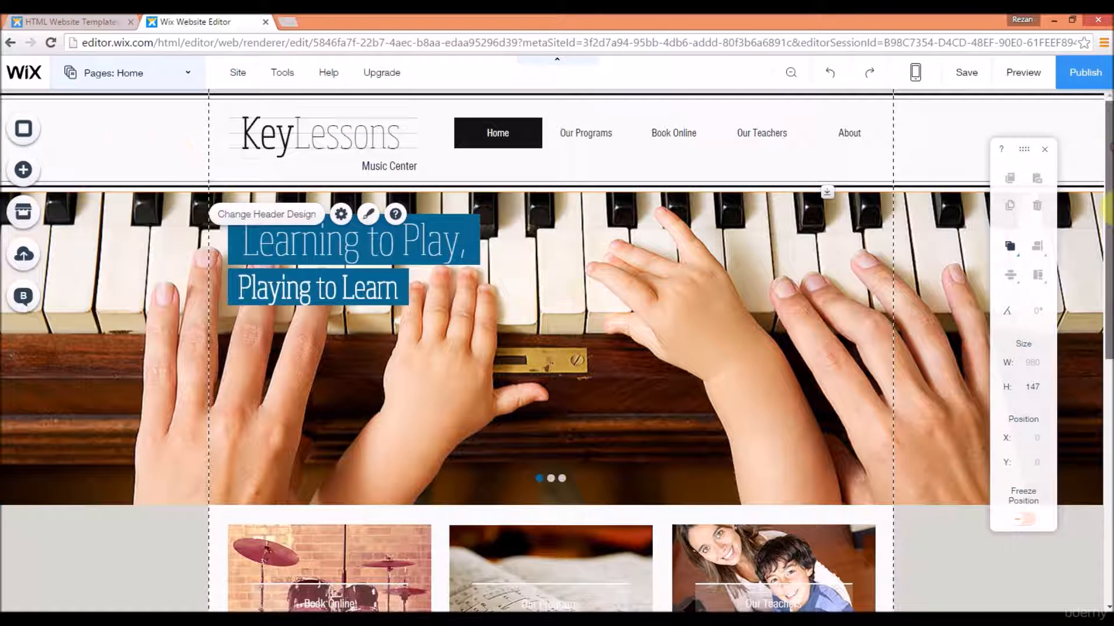
Step: Open the background options from the Home page's middle section and close them without changes
scroll(1109, 152, "down", 4)
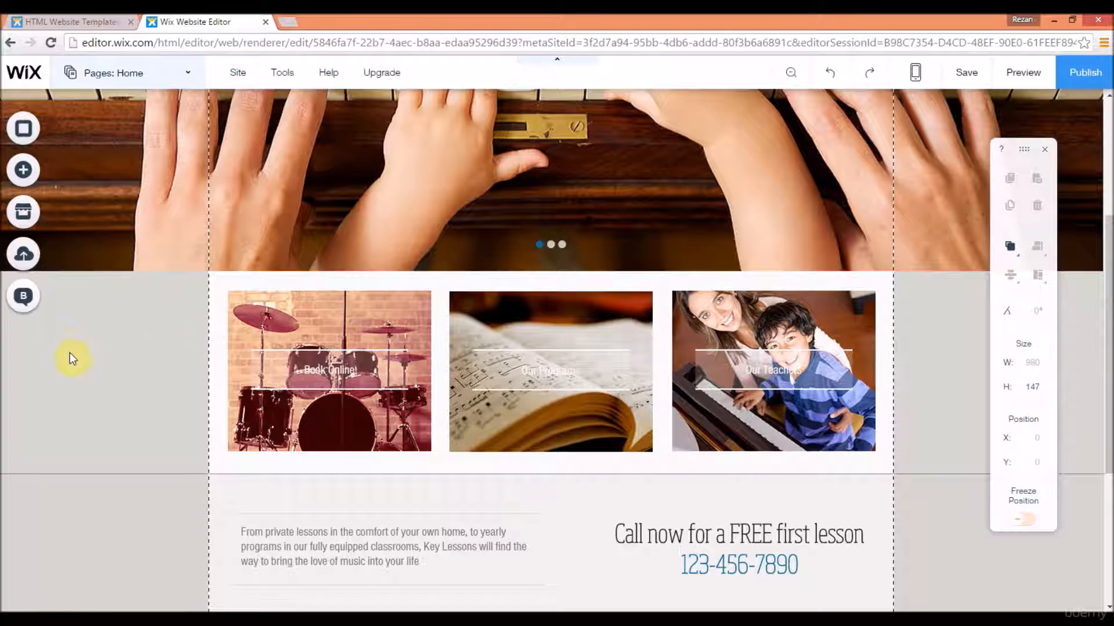
left_click(169, 341)
double_click(169, 343)
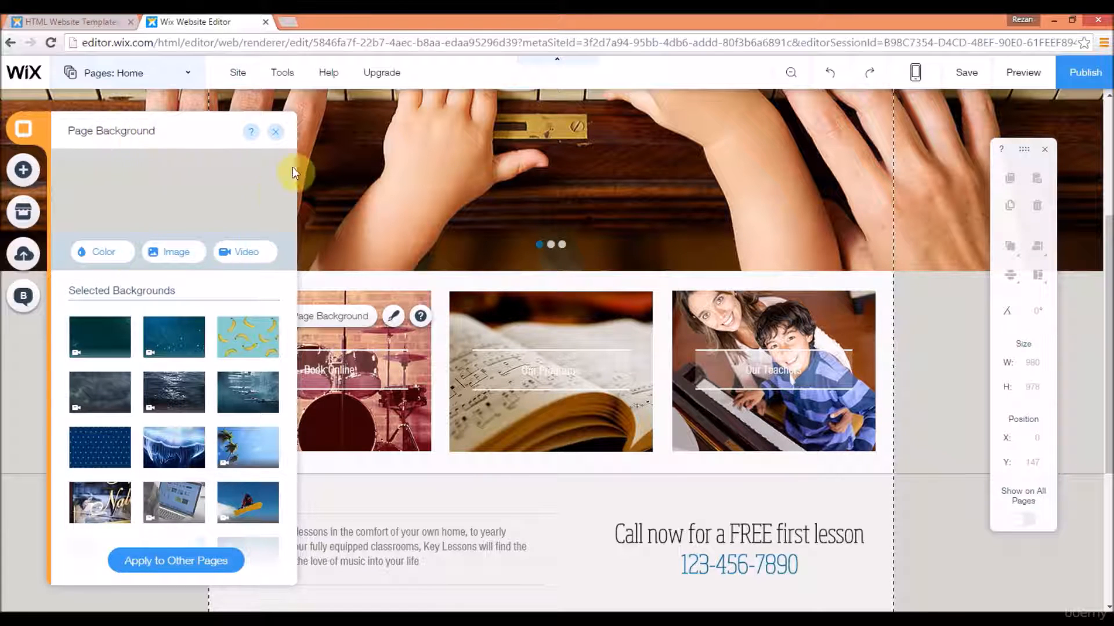
left_click(277, 138)
Step: Customize the site footer with the last preset design, which has double lines along its upper and lower edges
left_click_drag(1109, 317, 1111, 537)
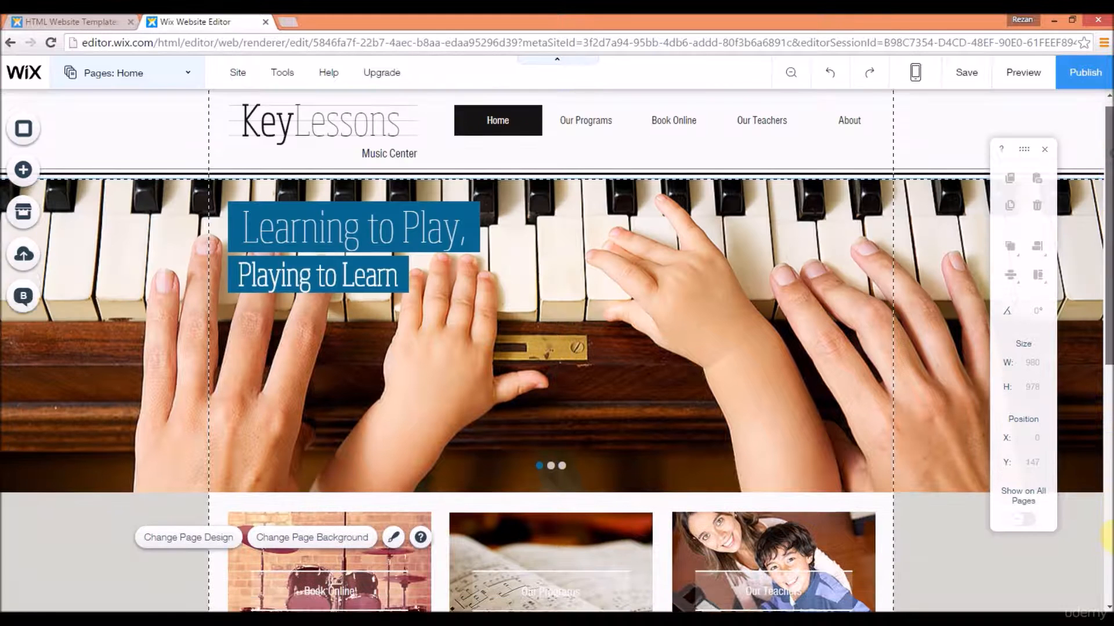
scroll(135, 447, "down", 8)
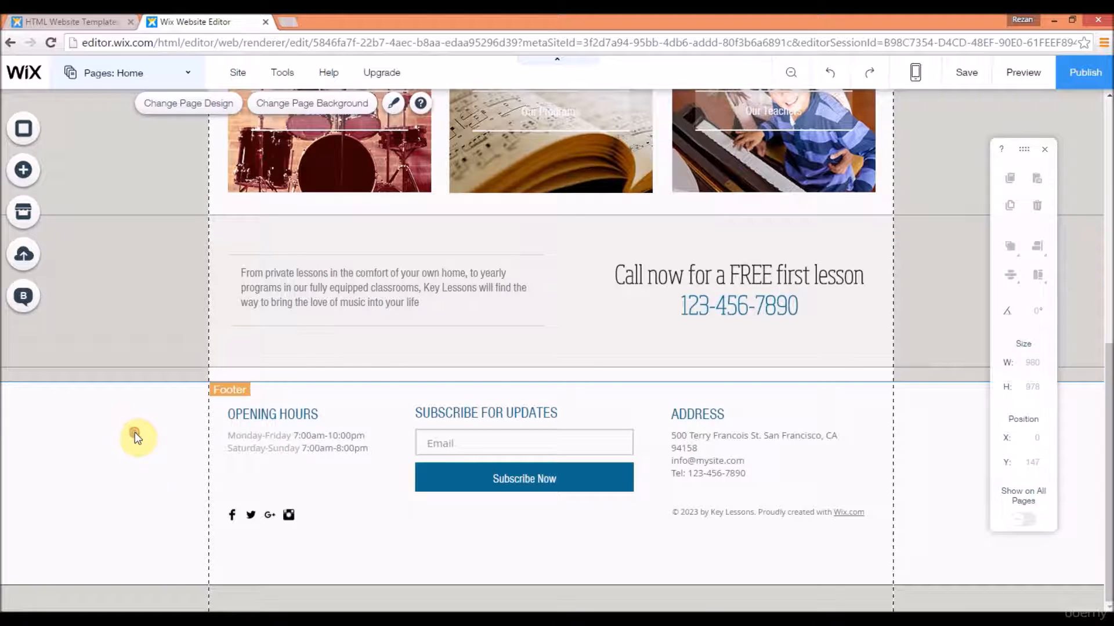
left_click(135, 435)
double_click(124, 436)
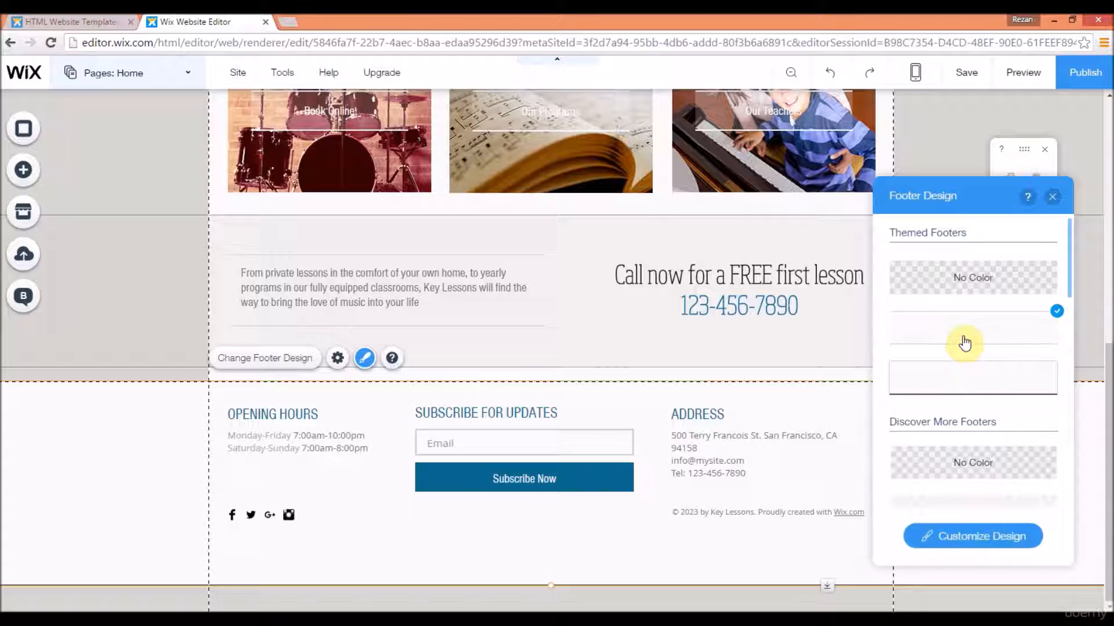
left_click(976, 541)
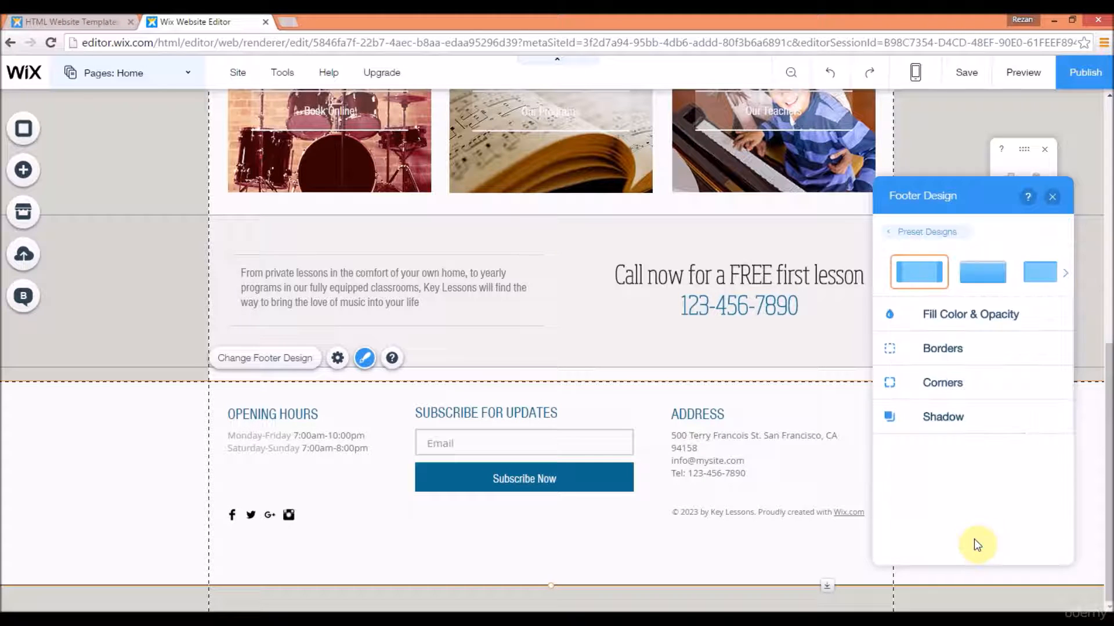
left_click(1066, 273)
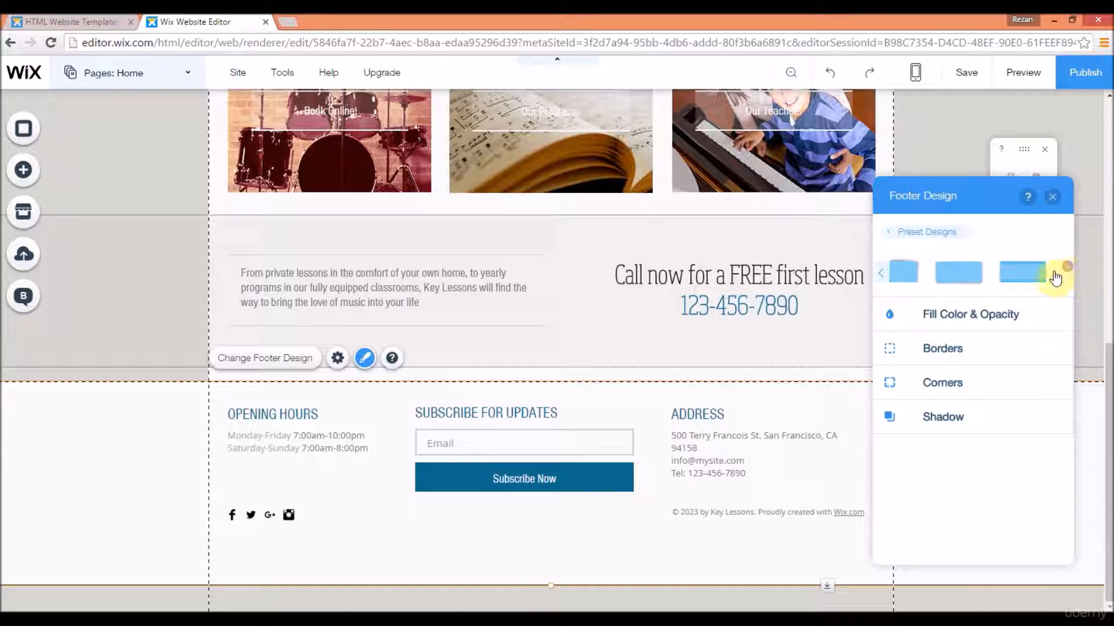
left_click(1025, 282)
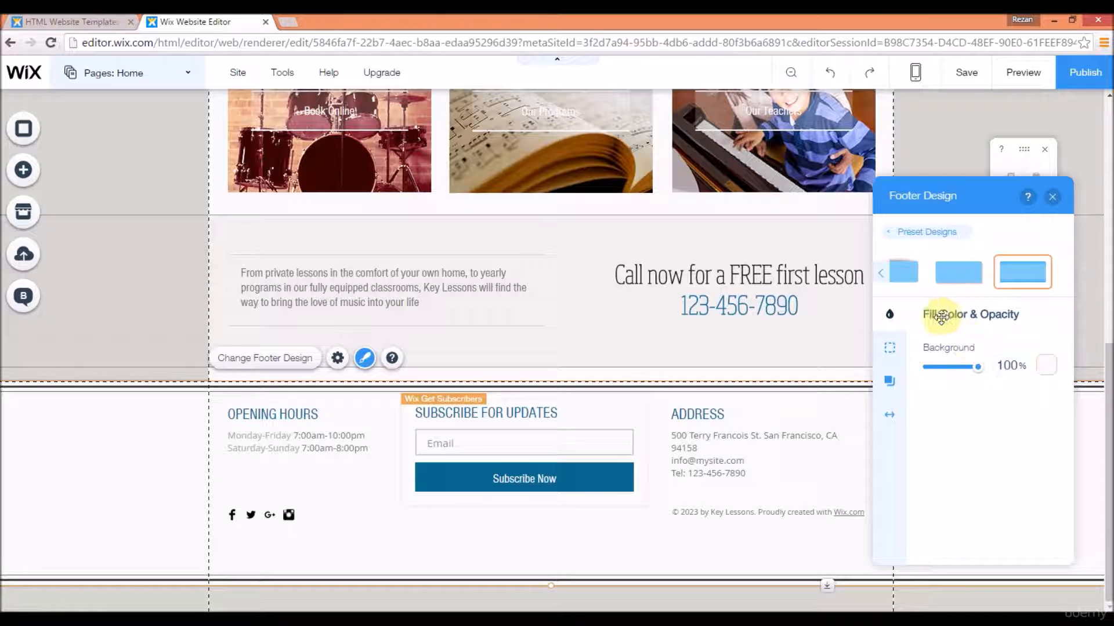
Step: Set the footer's background fill to dark blue #073448 with 50% opacity
left_click(1053, 371)
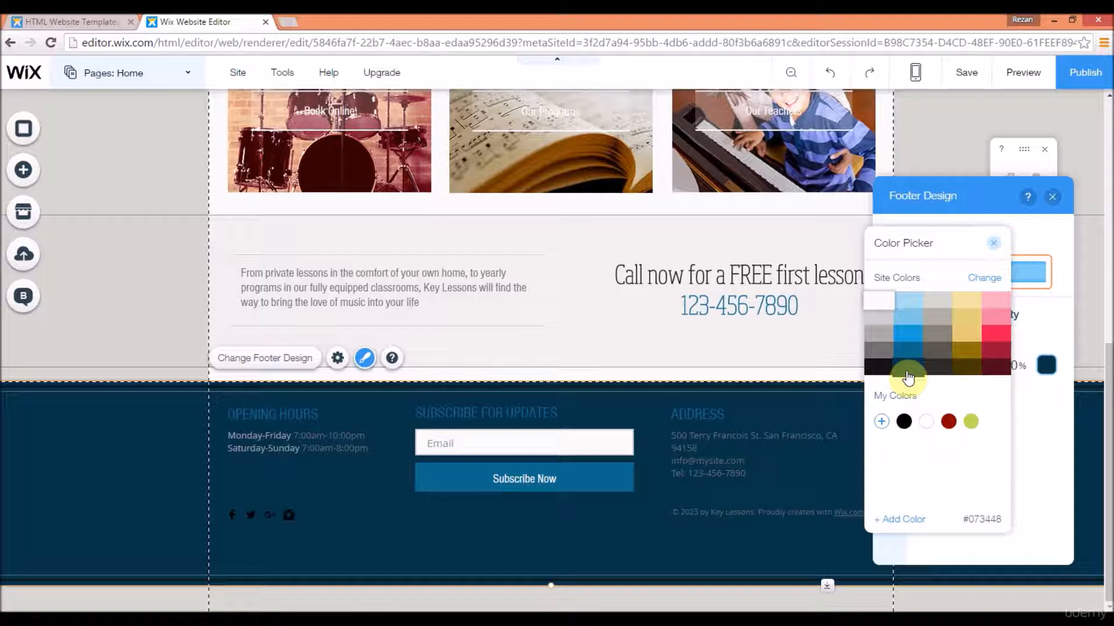
left_click(907, 374)
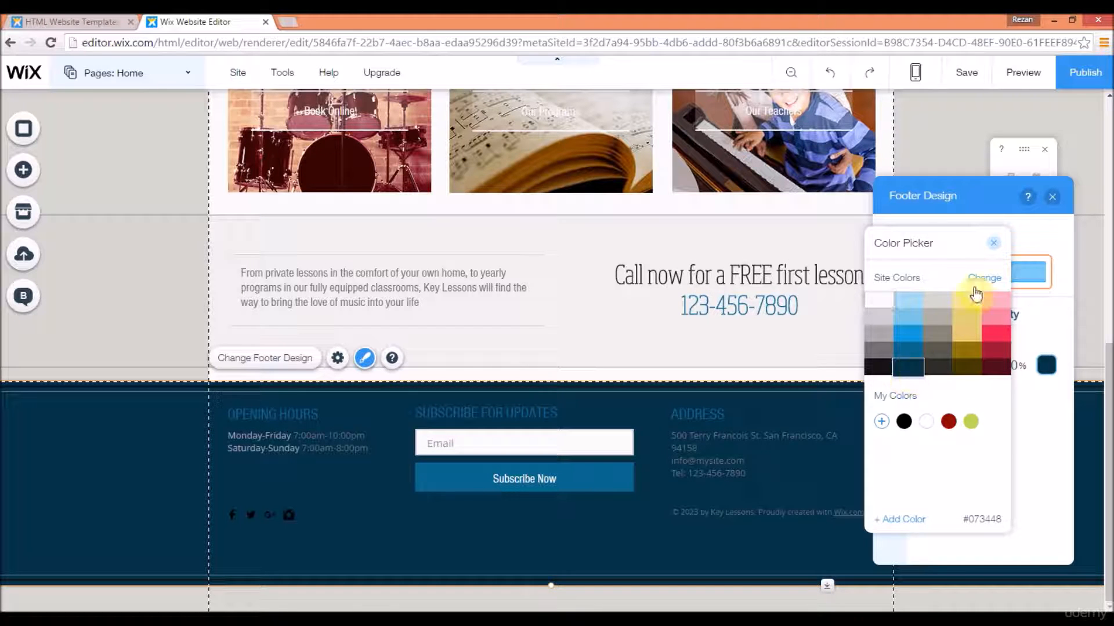
left_click(994, 243)
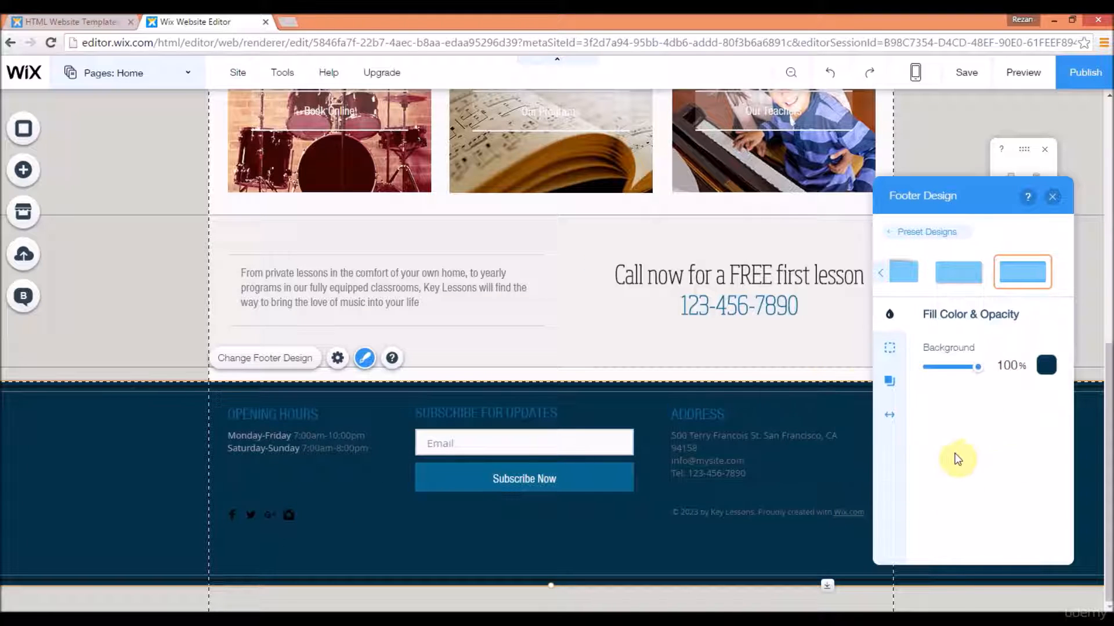
left_click(894, 358)
left_click(889, 316)
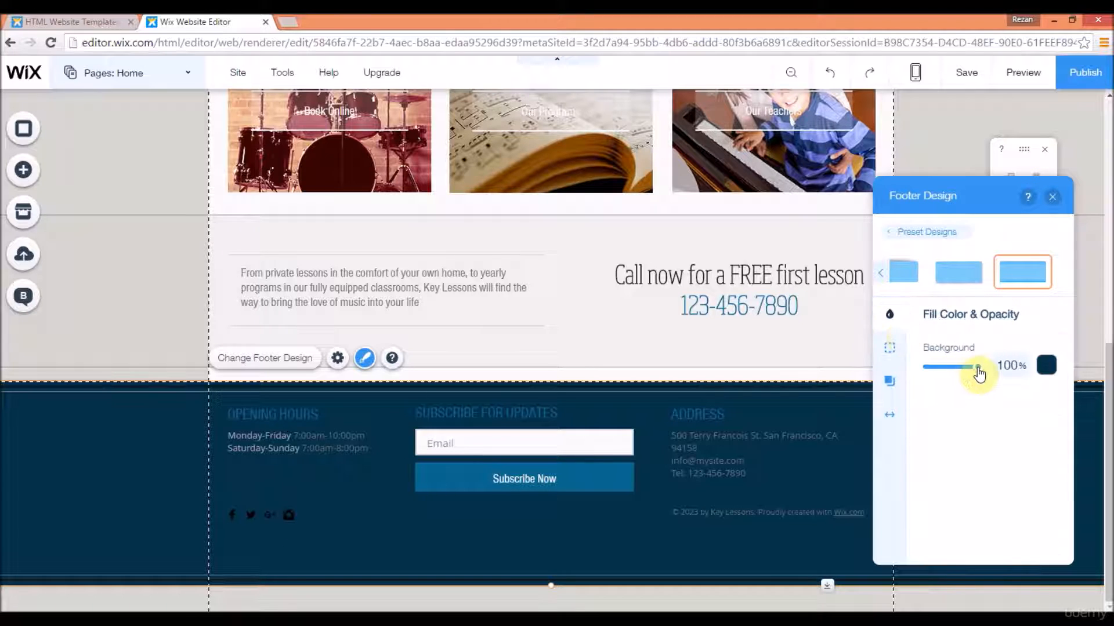
mouse_move(979, 370)
left_mouse_down()
mouse_move(952, 373)
mouse_move(992, 369)
left_mouse_up()
left_click(1015, 369)
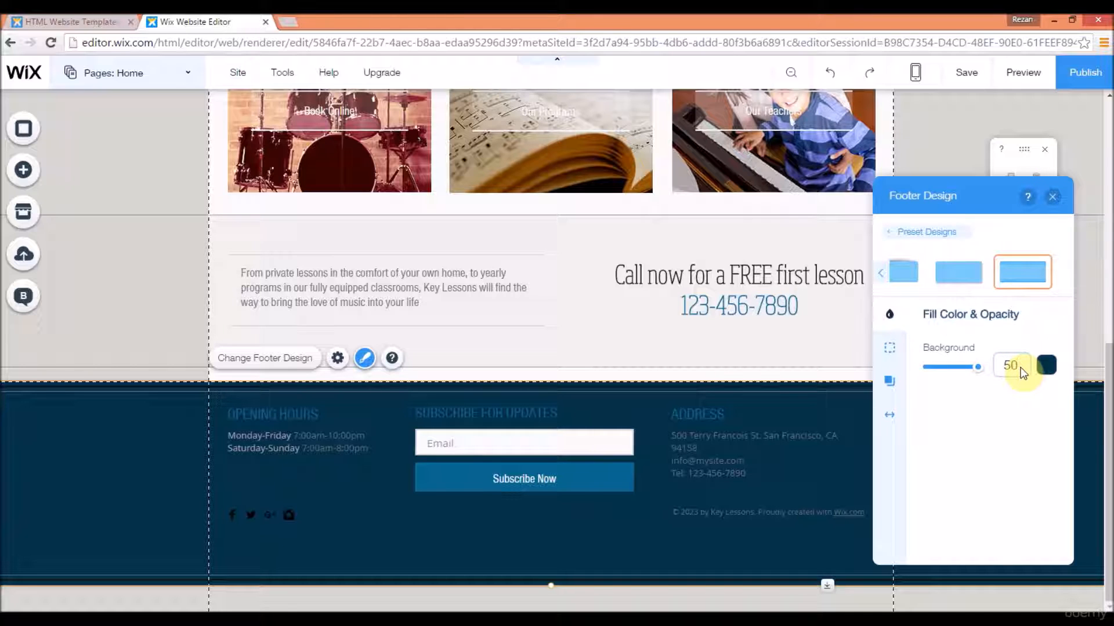
key("Return")
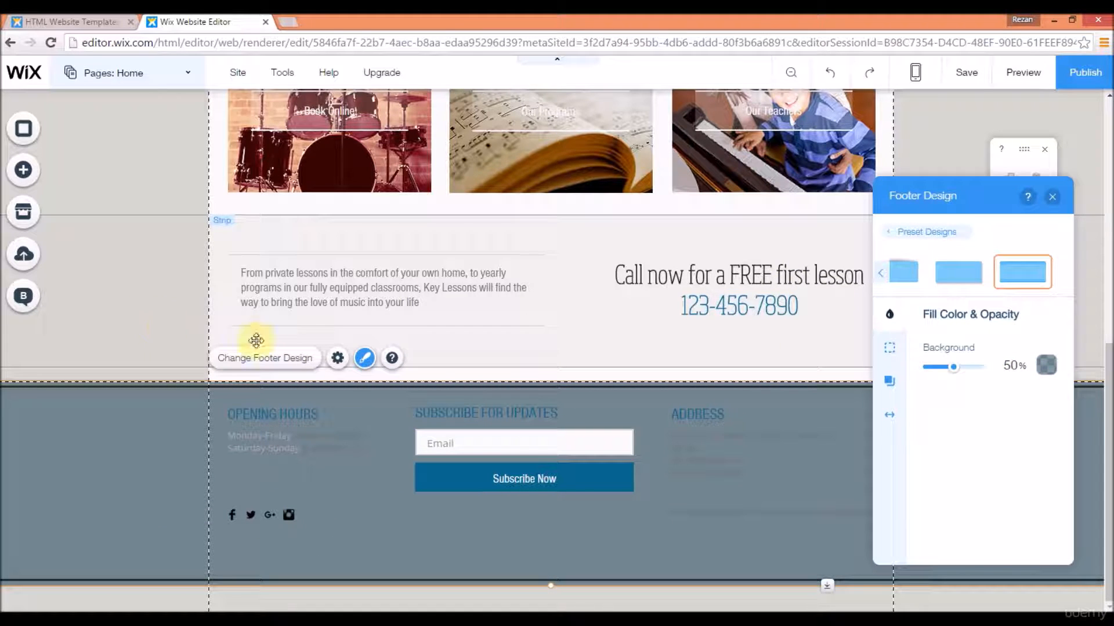
Step: Review the footer's border, shadow, spacing and fill settings and close the footer design options
left_click(890, 350)
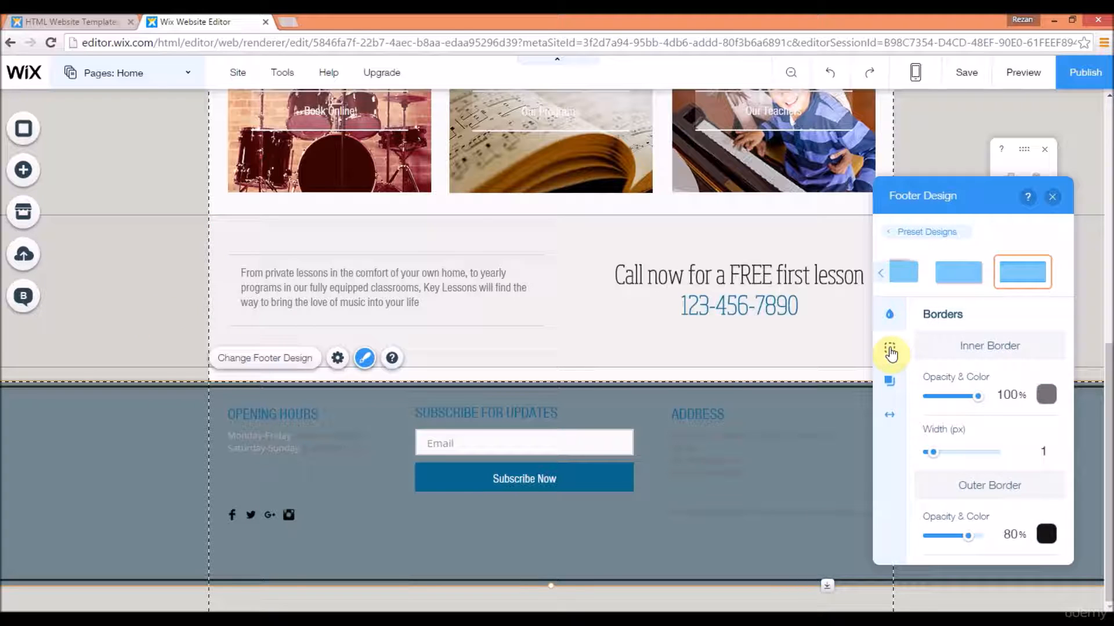
left_click_drag(1069, 324, 1068, 367)
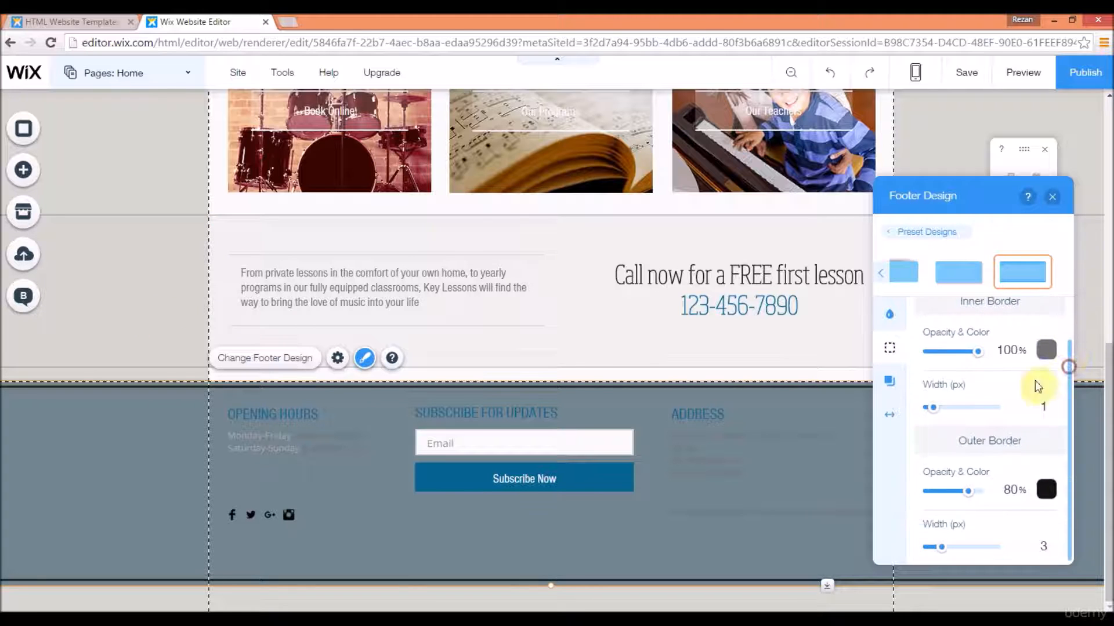
left_click(890, 382)
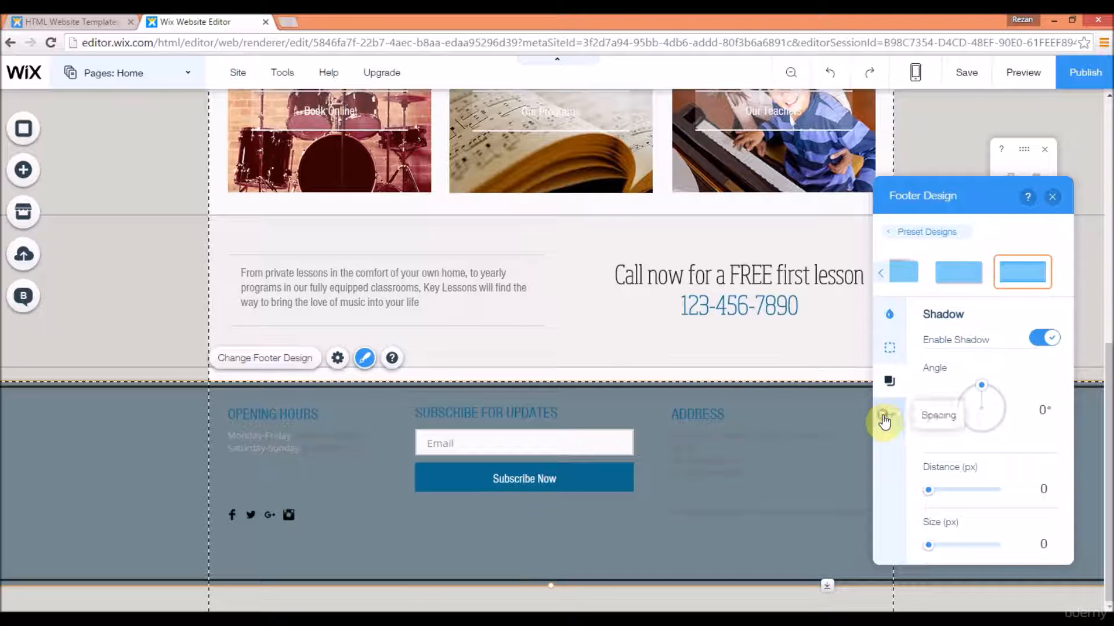
left_click(884, 422)
left_click(901, 316)
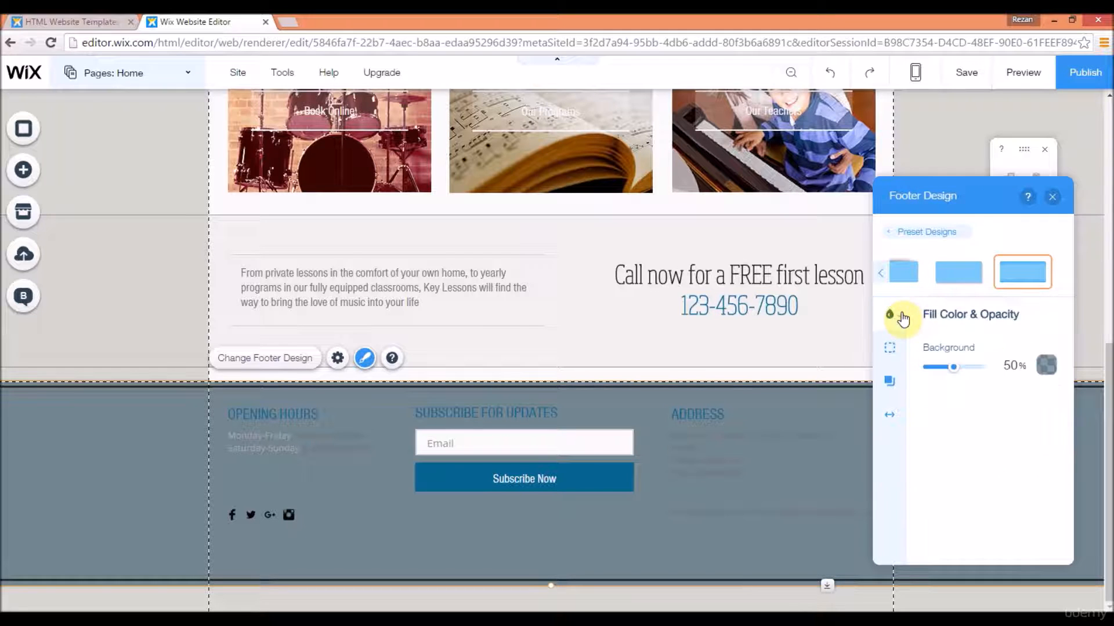
left_click(1052, 197)
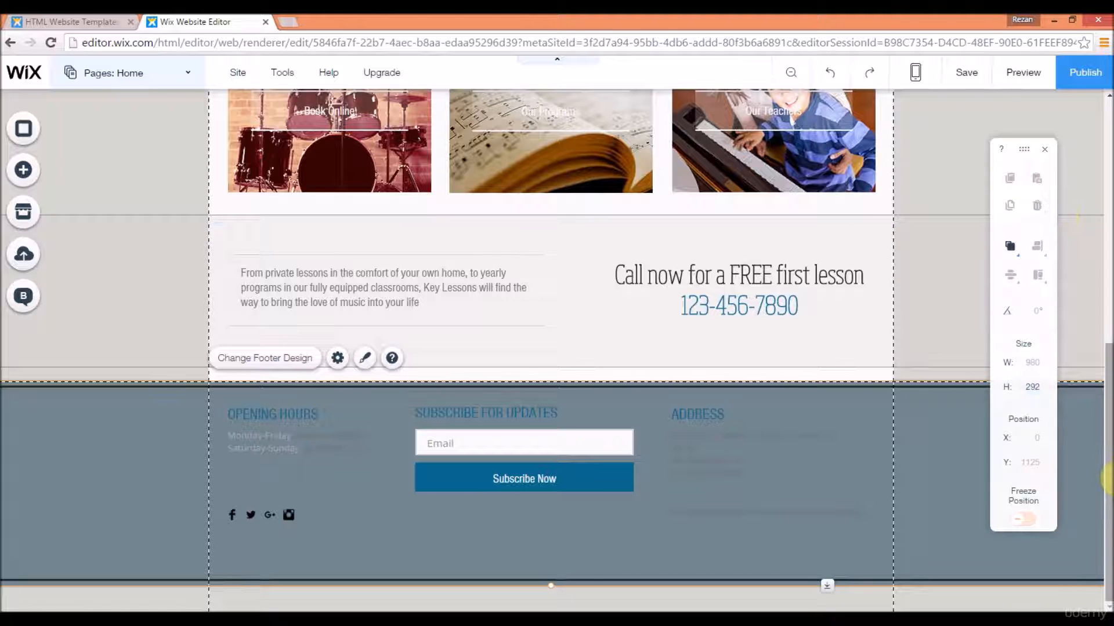
Step: Return to the start of the Home page and look at the text and image elements available for adding
left_click_drag(1110, 479, 1110, 473)
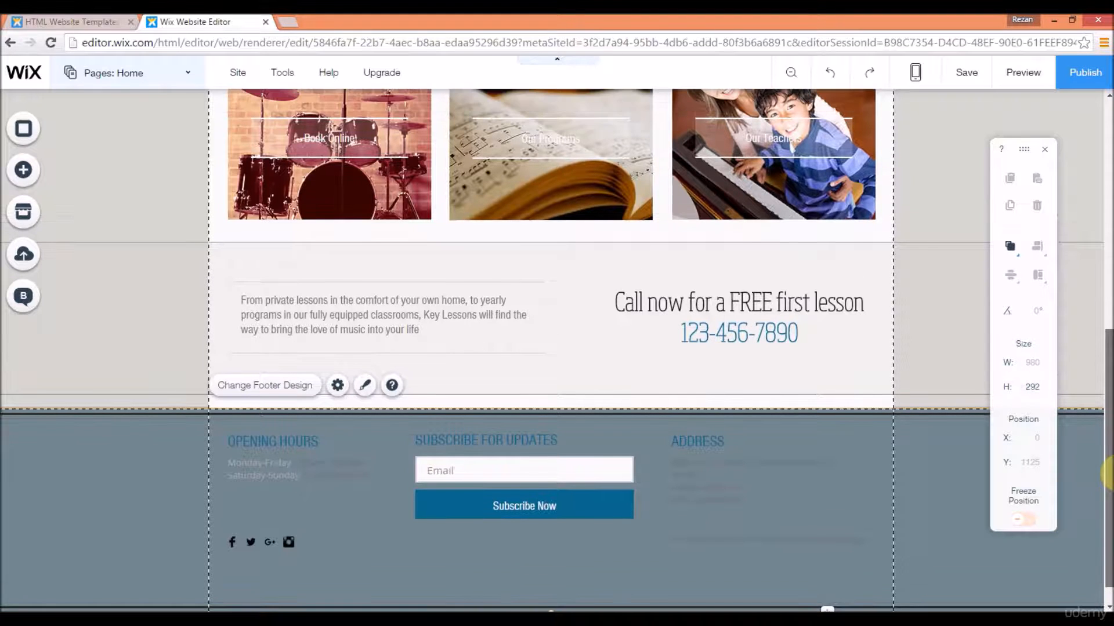
left_click_drag(1111, 473, 1110, 241)
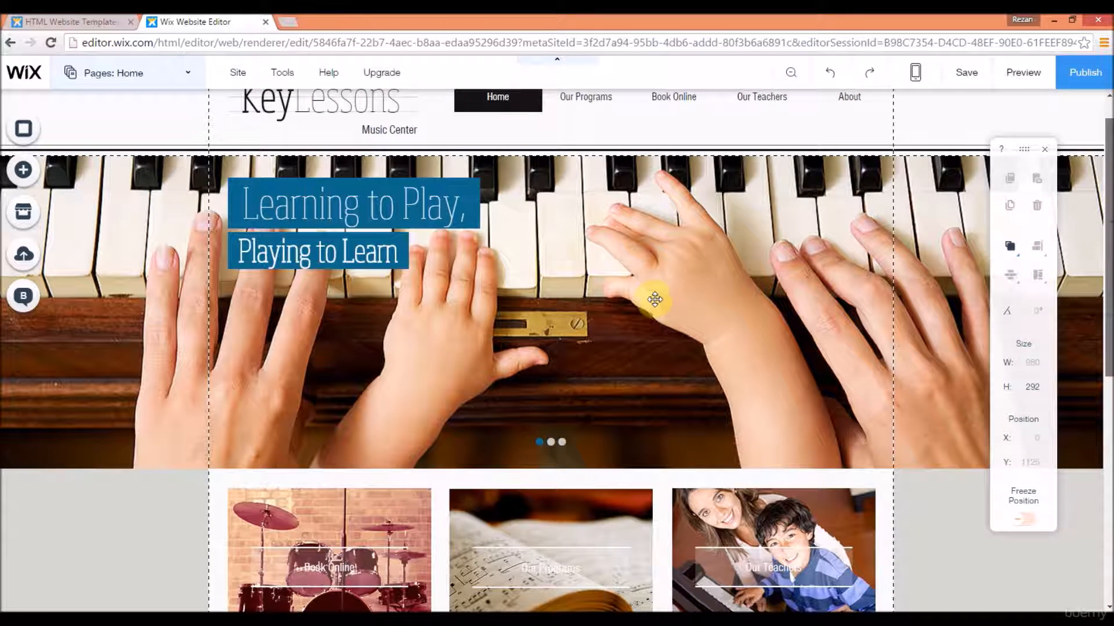
scroll(656, 302, "up", 1)
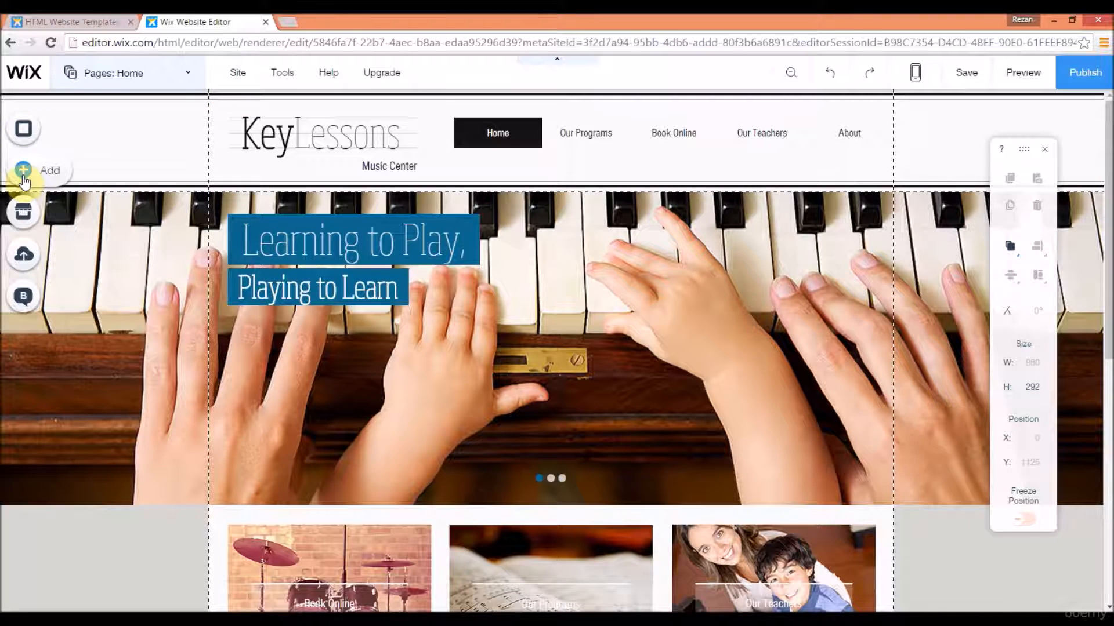
scroll(1078, 194, "down", 1)
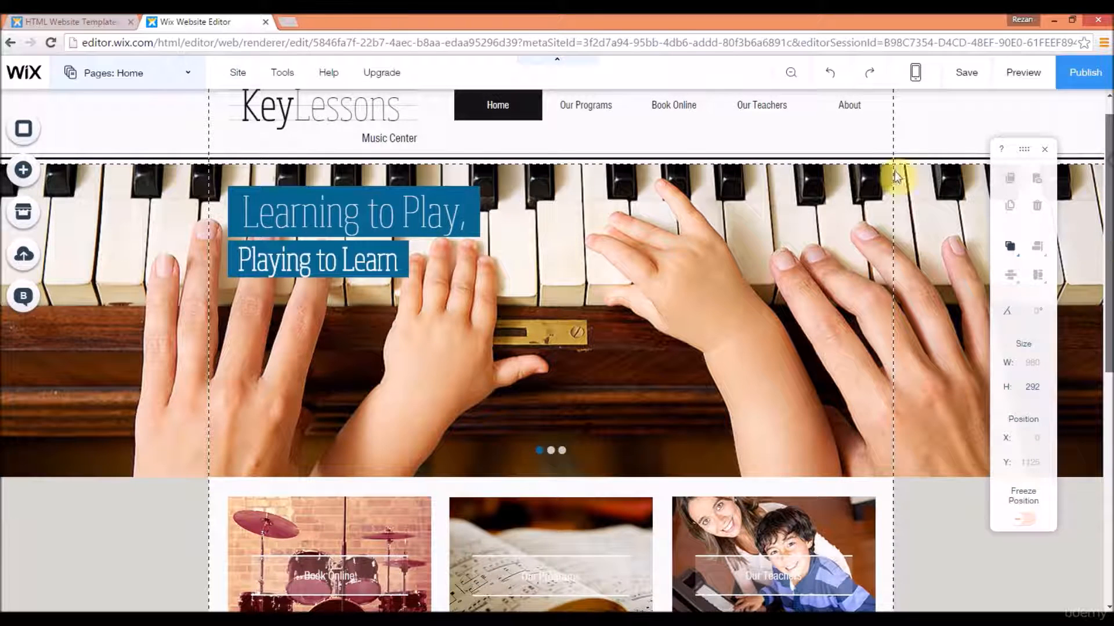
scroll(78, 190, "up", 1)
left_click(24, 178)
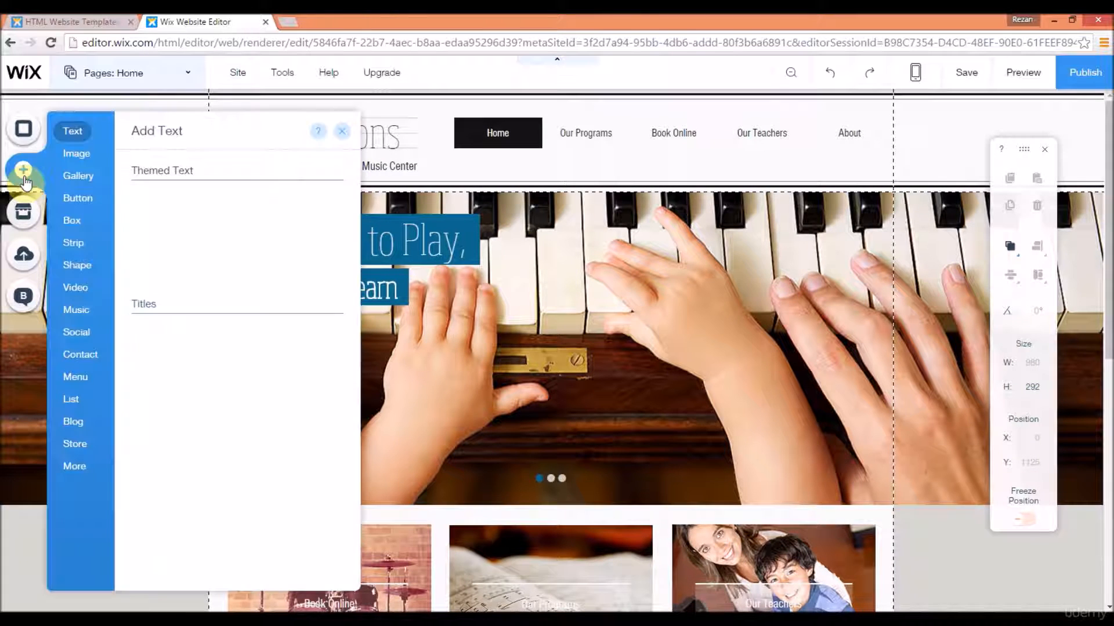
left_click(85, 161)
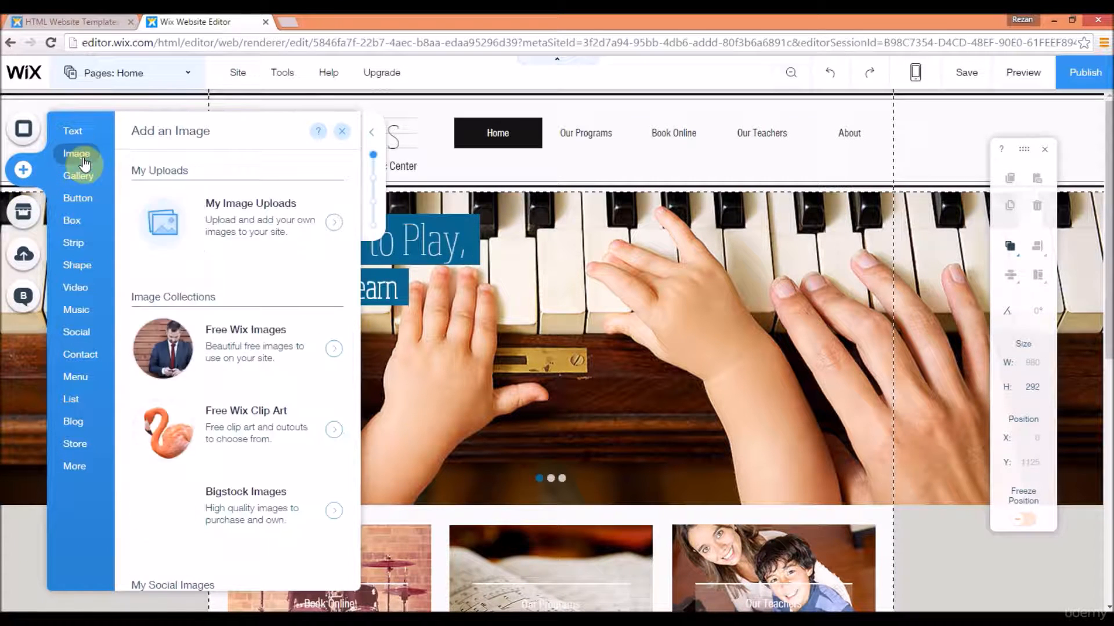
Step: Examine the gallery designs available for the page, including the grid, full width, slider and 3D galleries
left_click(90, 186)
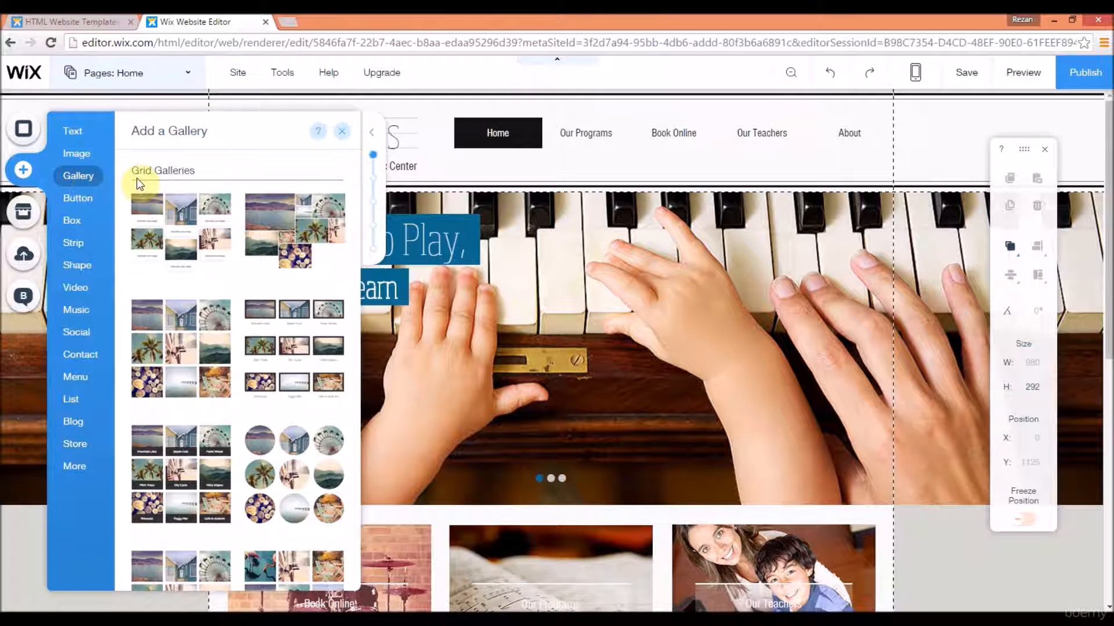
scroll(351, 406, "down", 10)
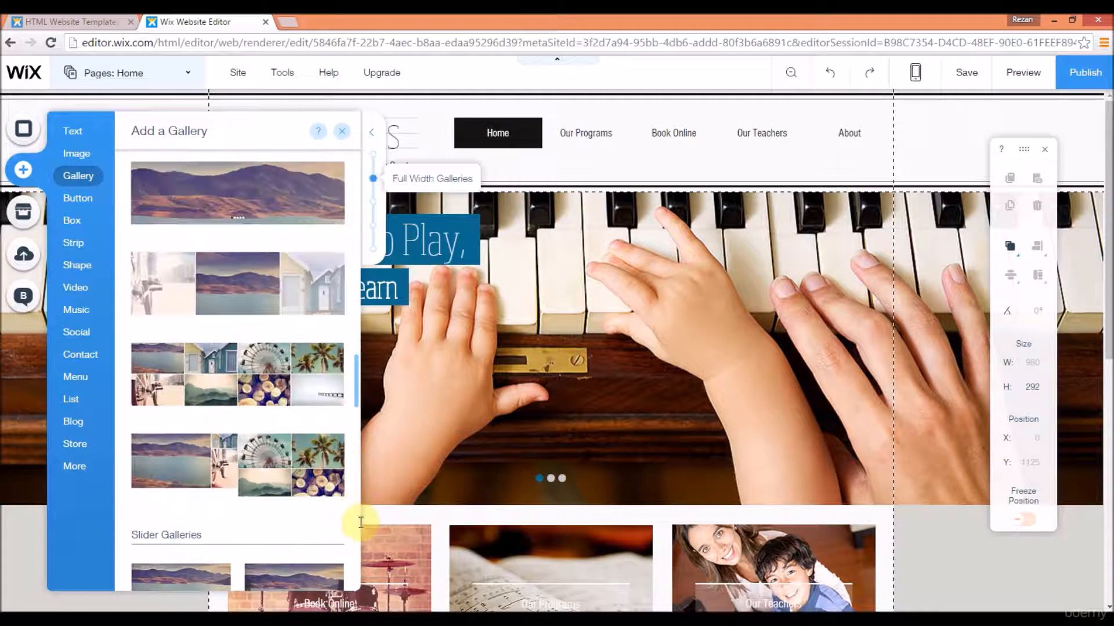
scroll(356, 510, "down", 6)
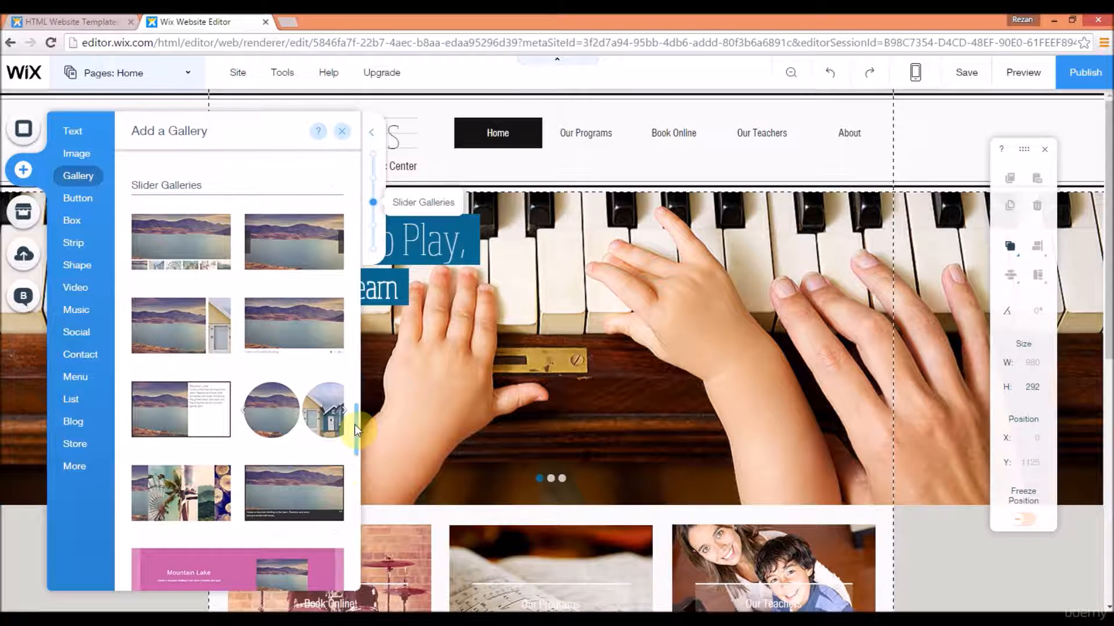
scroll(354, 430, "down", 3)
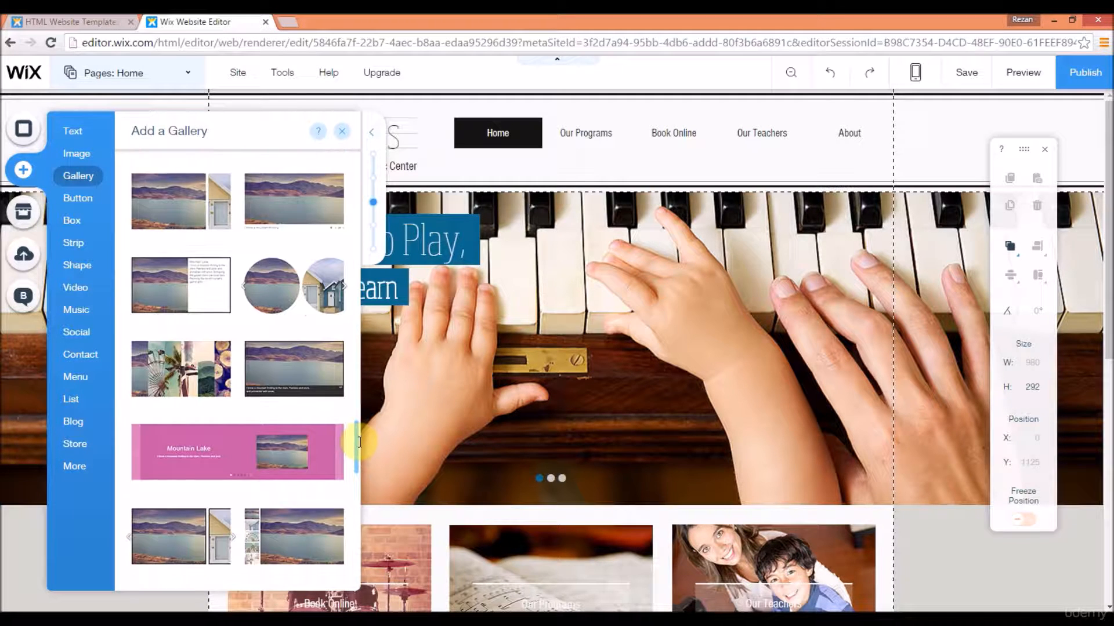
scroll(360, 443, "down", 4)
scroll(365, 473, "down", 3)
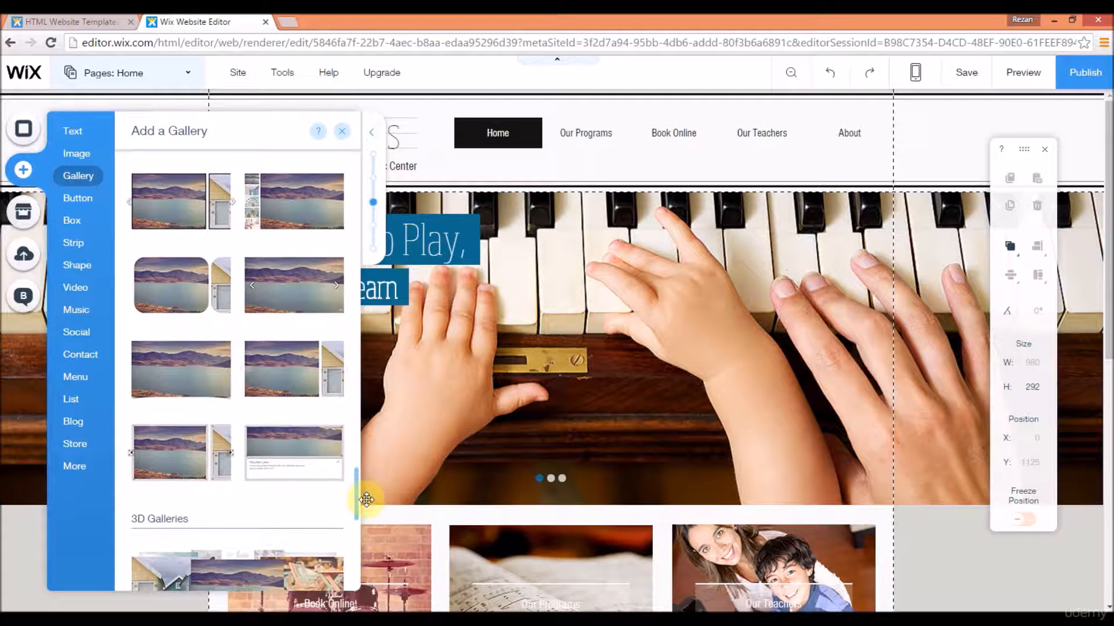
scroll(369, 509, "down", 5)
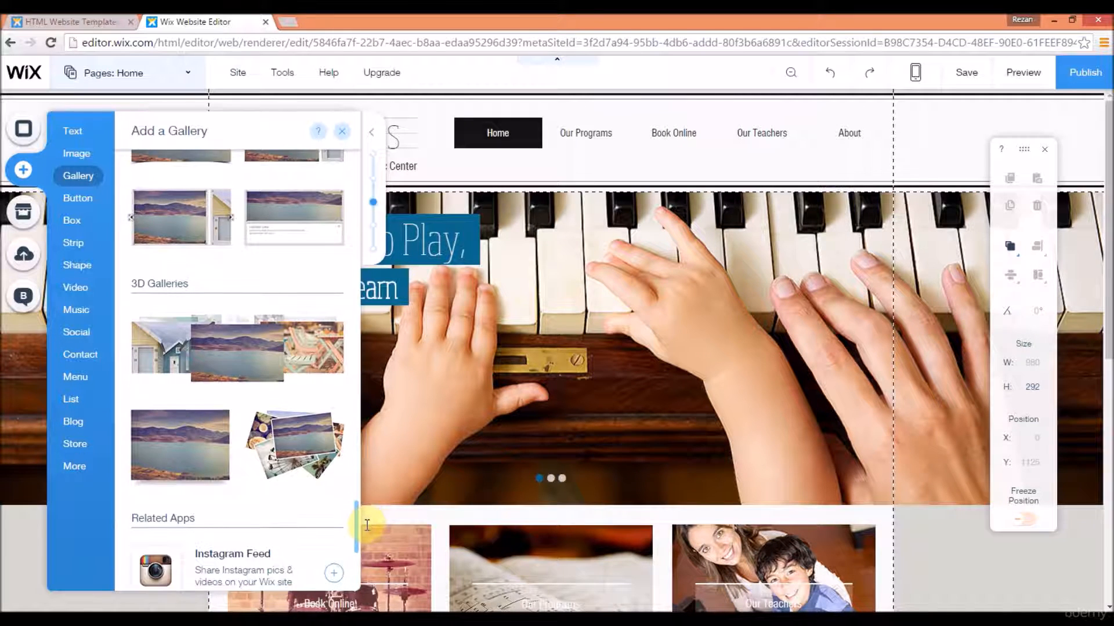
left_click_drag(367, 507, 356, 165)
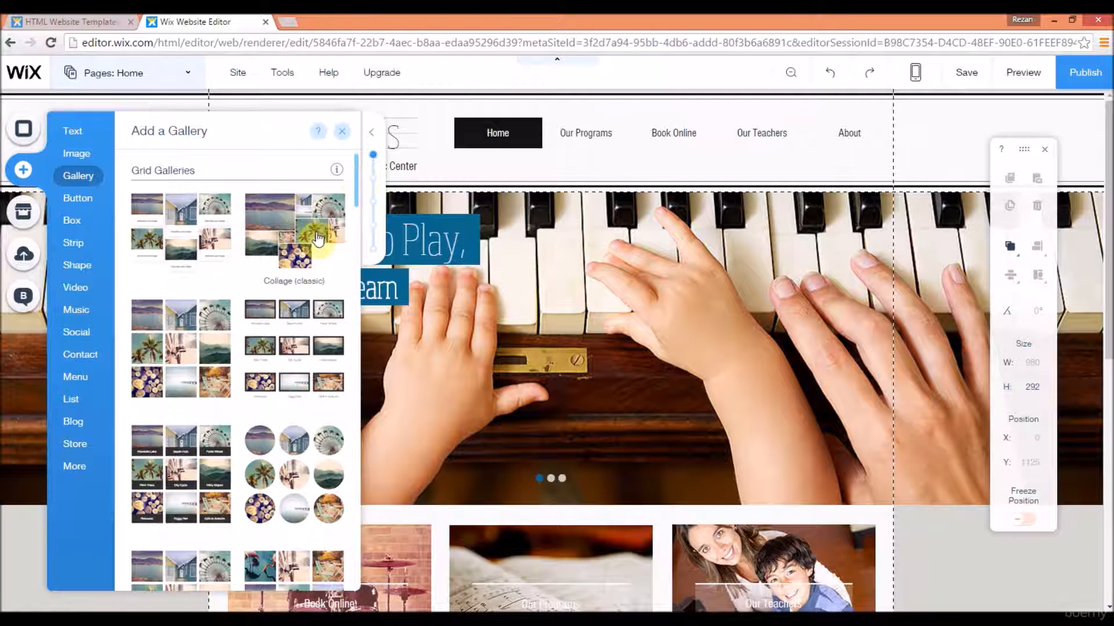
scroll(356, 183, "down", 1)
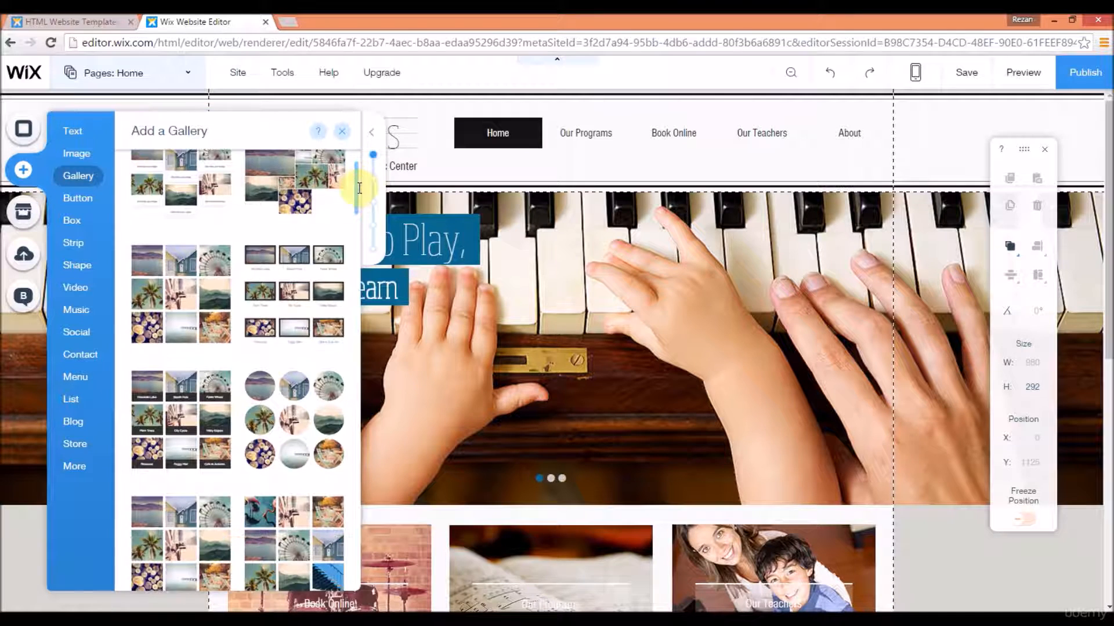
scroll(356, 193, "up", 1)
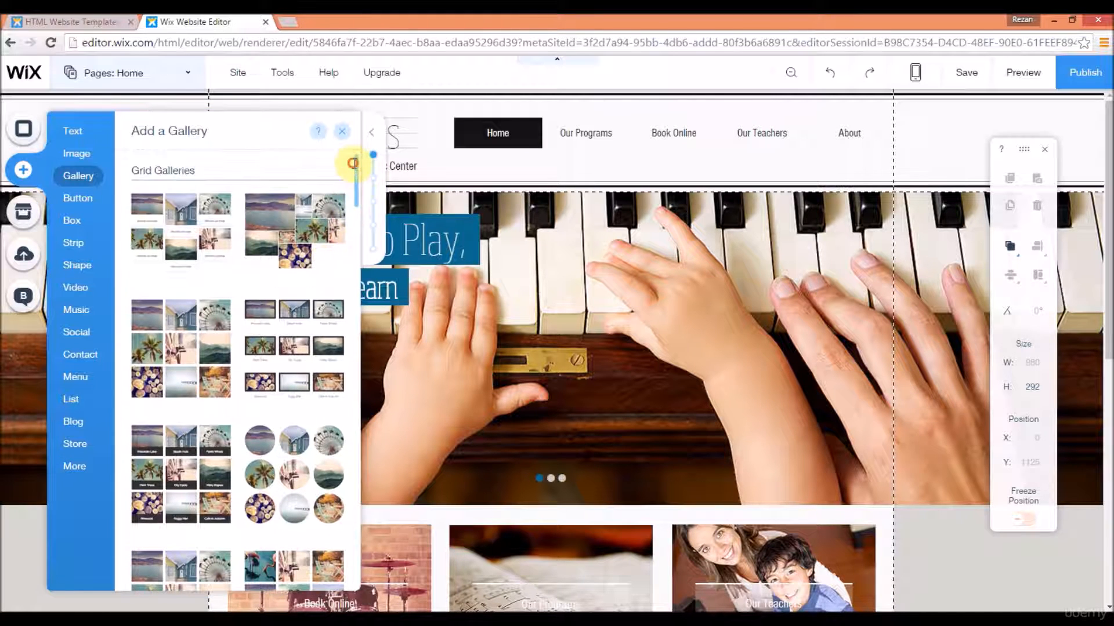
Step: Add a Large Heading themed text to the slideshow strip and move it to about X 99, Y 455
left_click(70, 136)
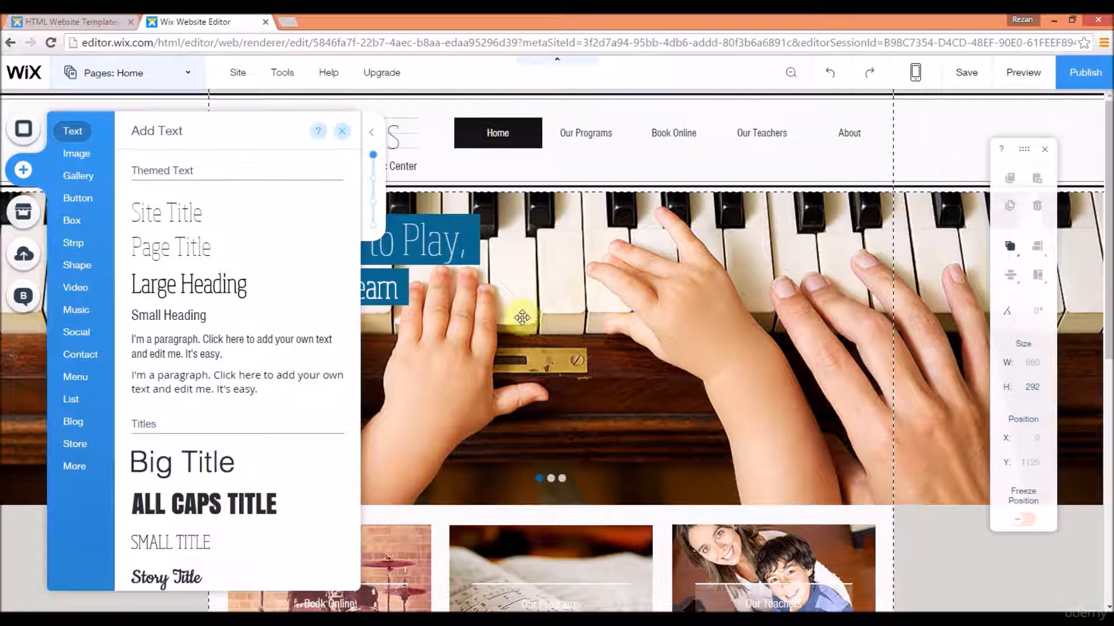
left_click(193, 290)
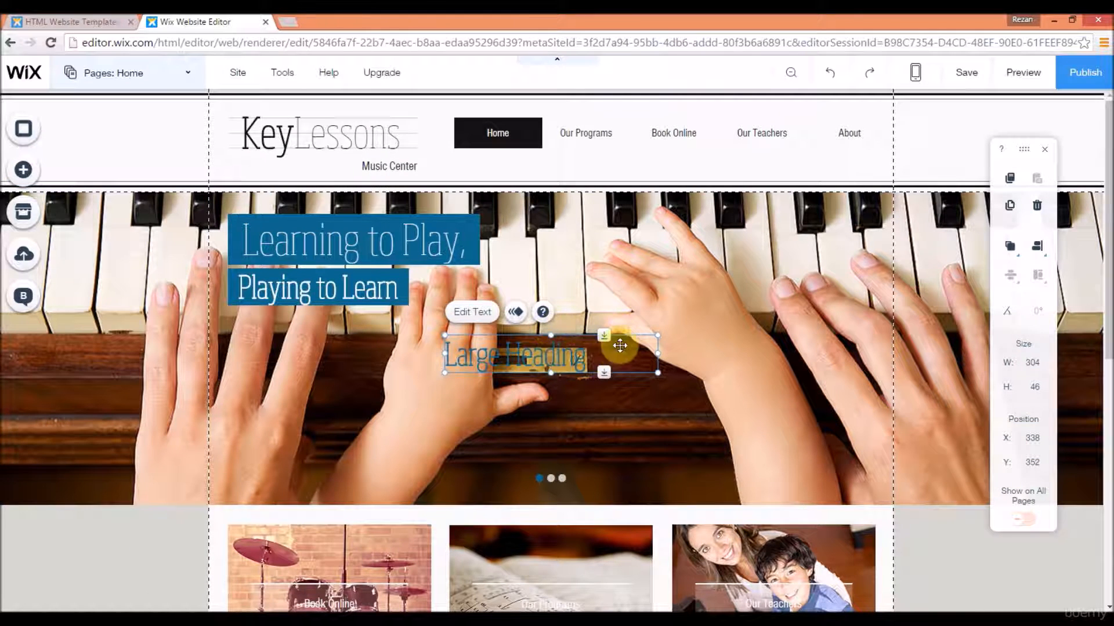
left_click_drag(634, 342, 382, 431)
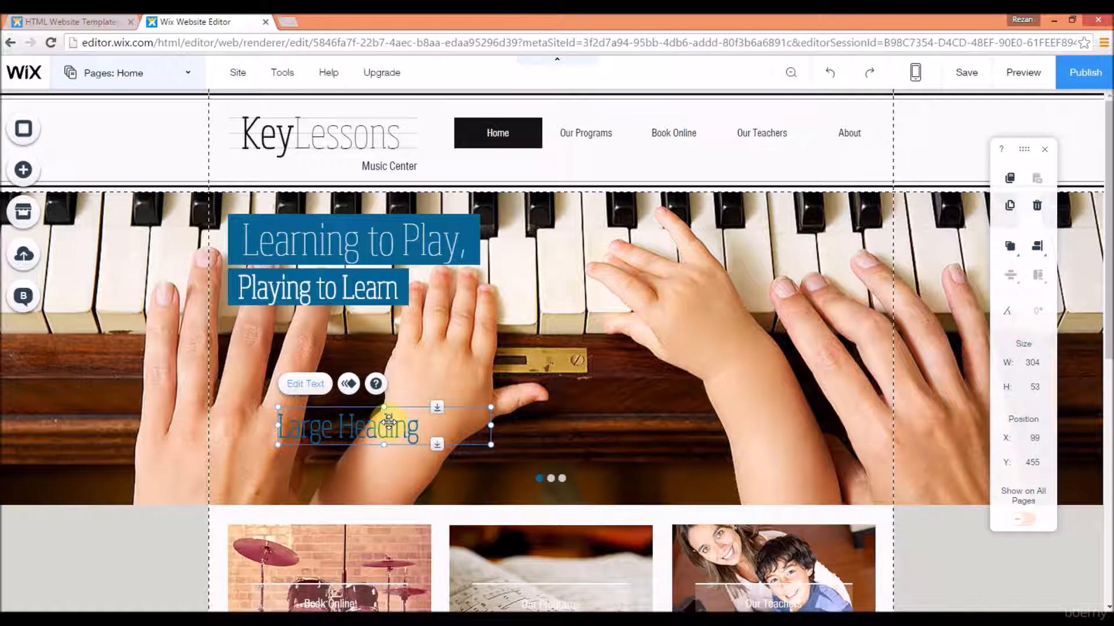
Step: Delete the Large Heading text from the slideshow strip
right_click(392, 424)
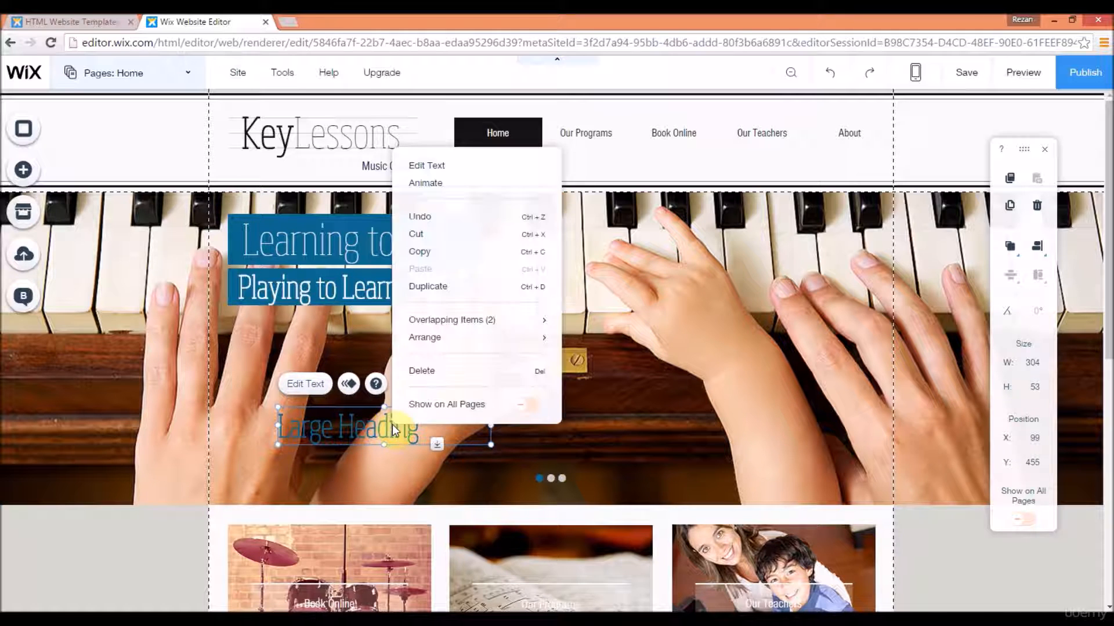
left_click(447, 374)
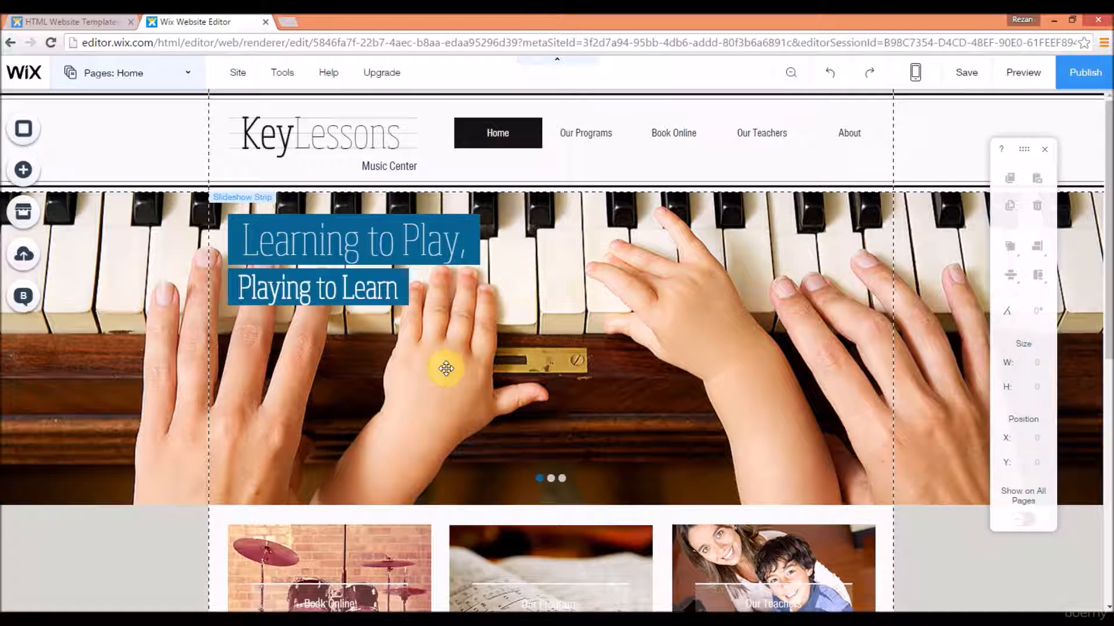
Step: Browse the button designs and place the green 50% OFF button on the slideshow strip at about X 664, Y 312
left_click(24, 171)
left_click(75, 154)
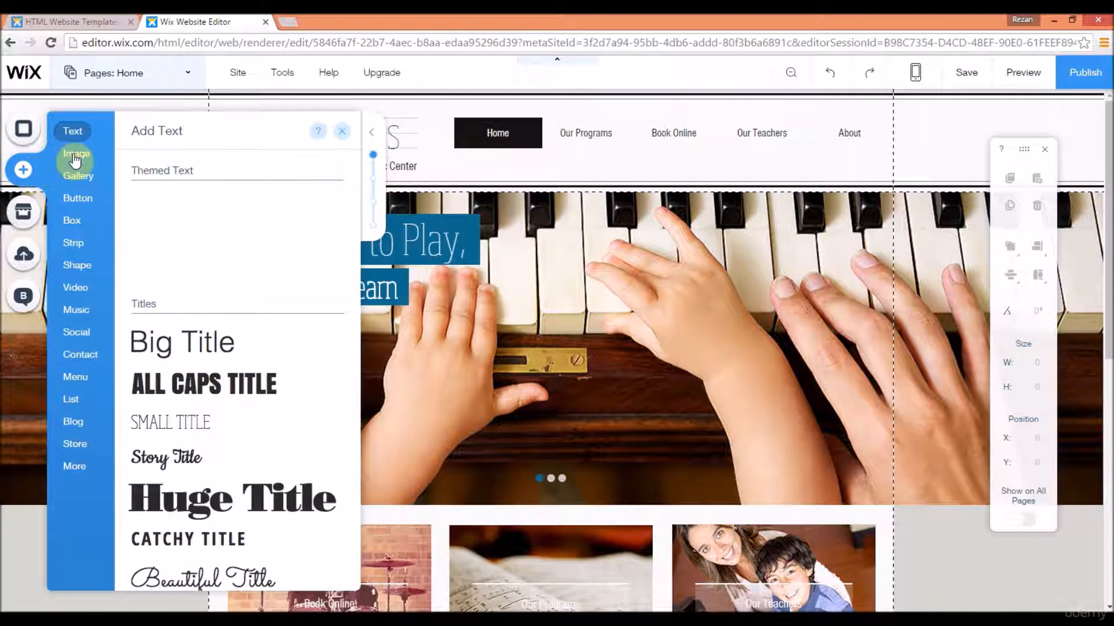
left_click(85, 200)
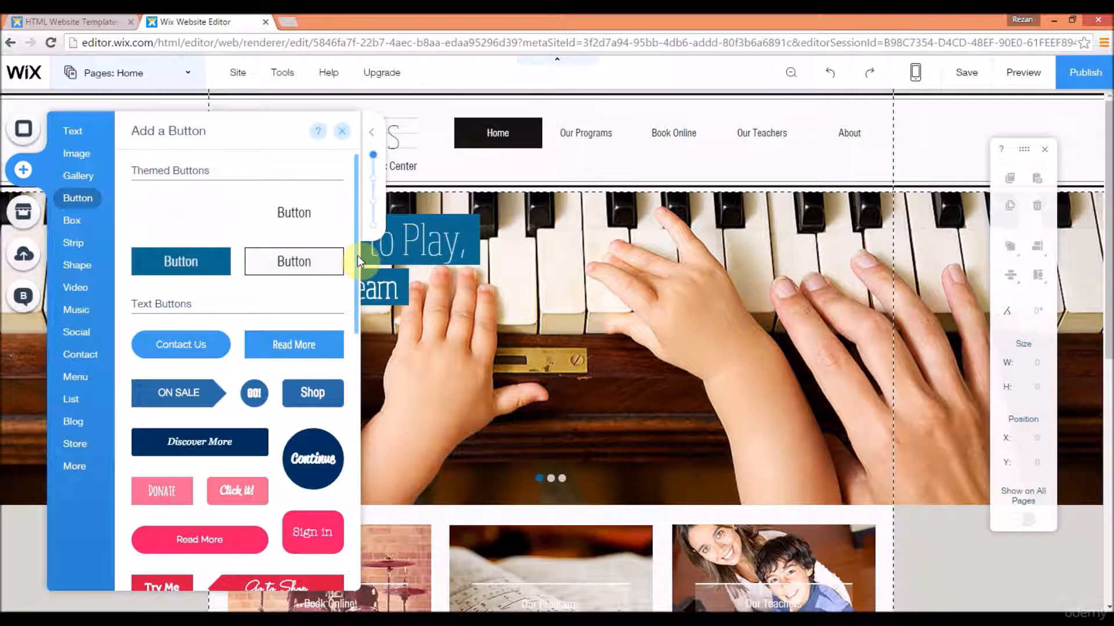
scroll(358, 263, "down", 1)
scroll(358, 272, "down", 5)
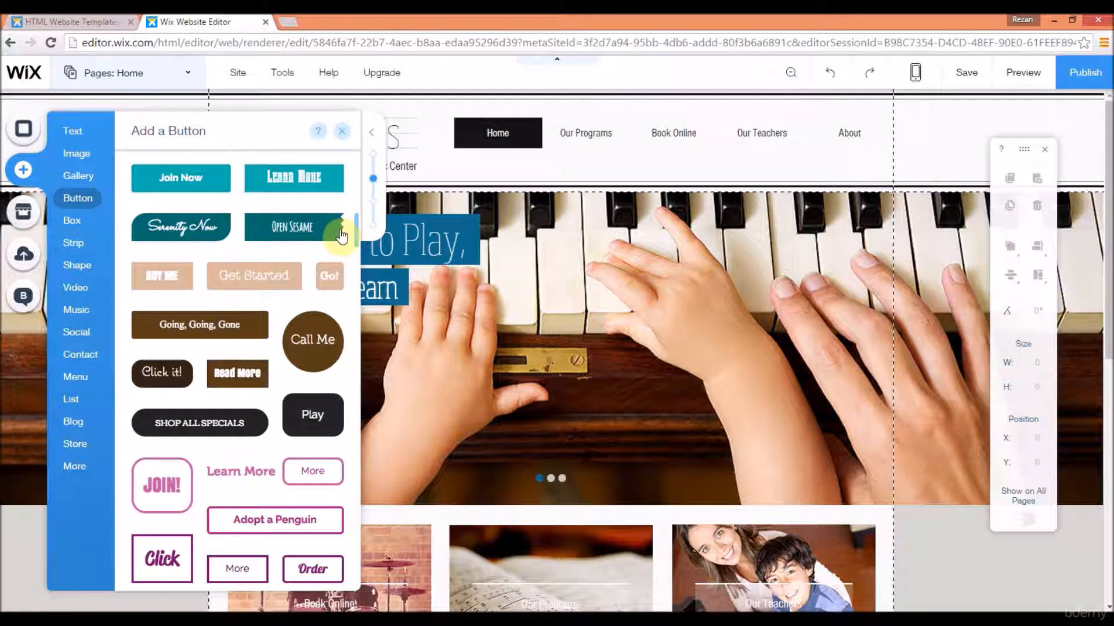
scroll(357, 222, "down", 2)
scroll(359, 245, "down", 6)
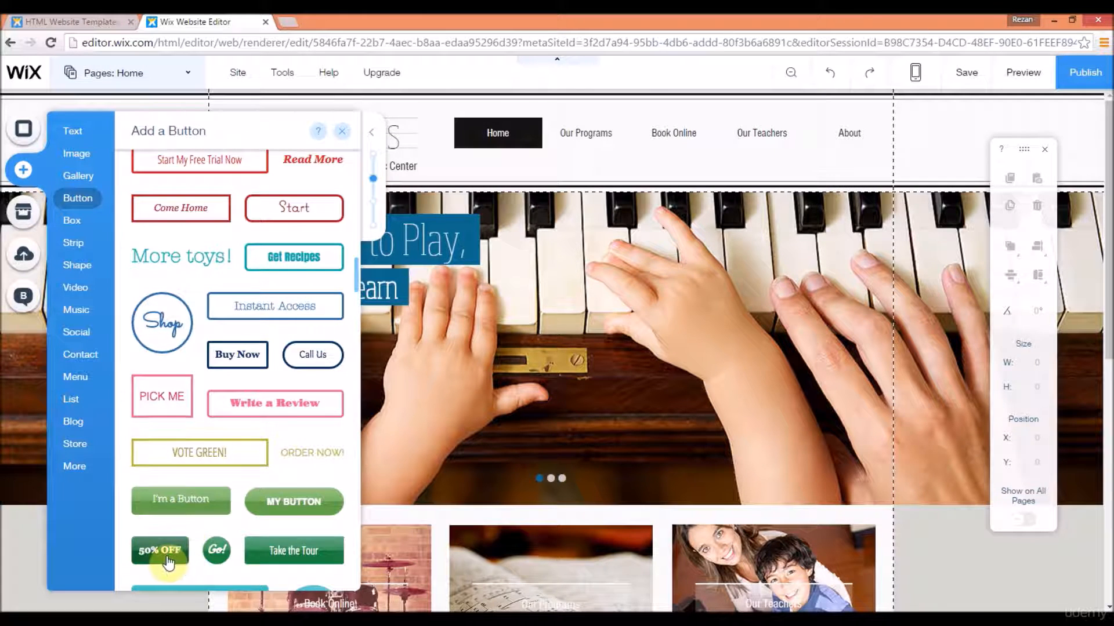
left_click_drag(261, 308, 701, 323)
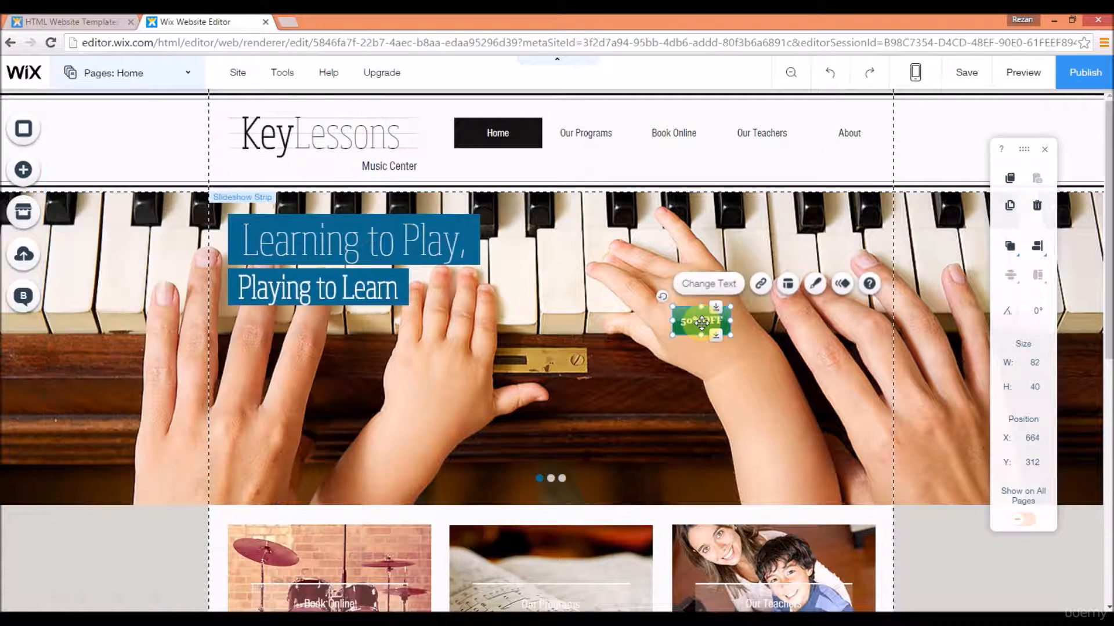
Step: Move the 50% OFF button to about X 559, Y 250 and enlarge it to about 292 by 141
left_click_drag(687, 318, 632, 284)
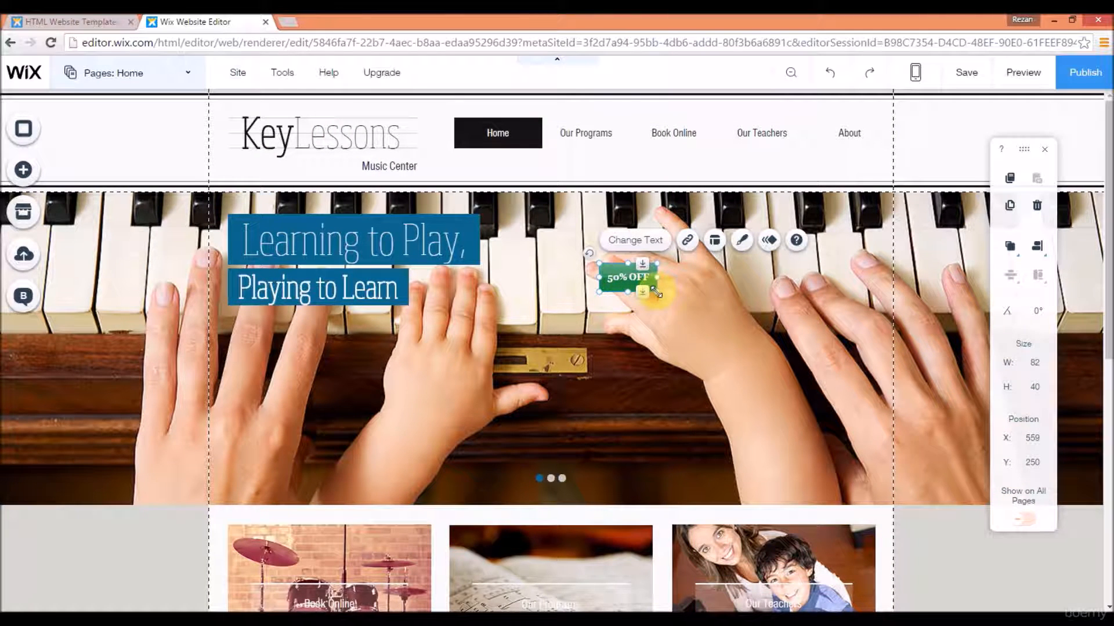
left_click_drag(749, 346, 801, 378)
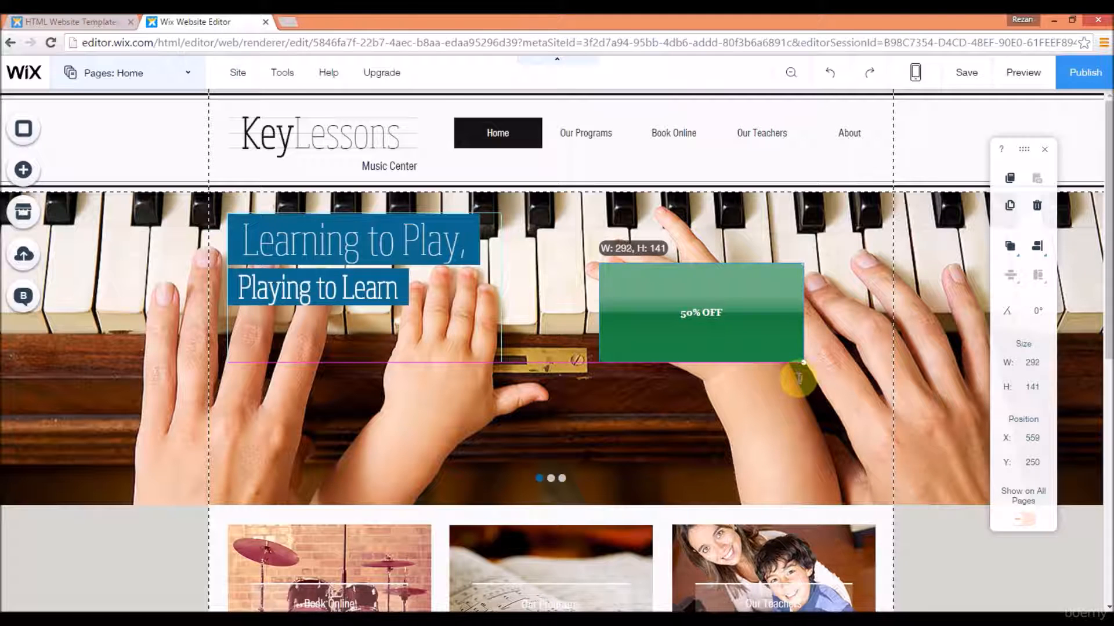
Step: Duplicate the enlarged 50% OFF button on the slideshow strip
left_click(690, 316)
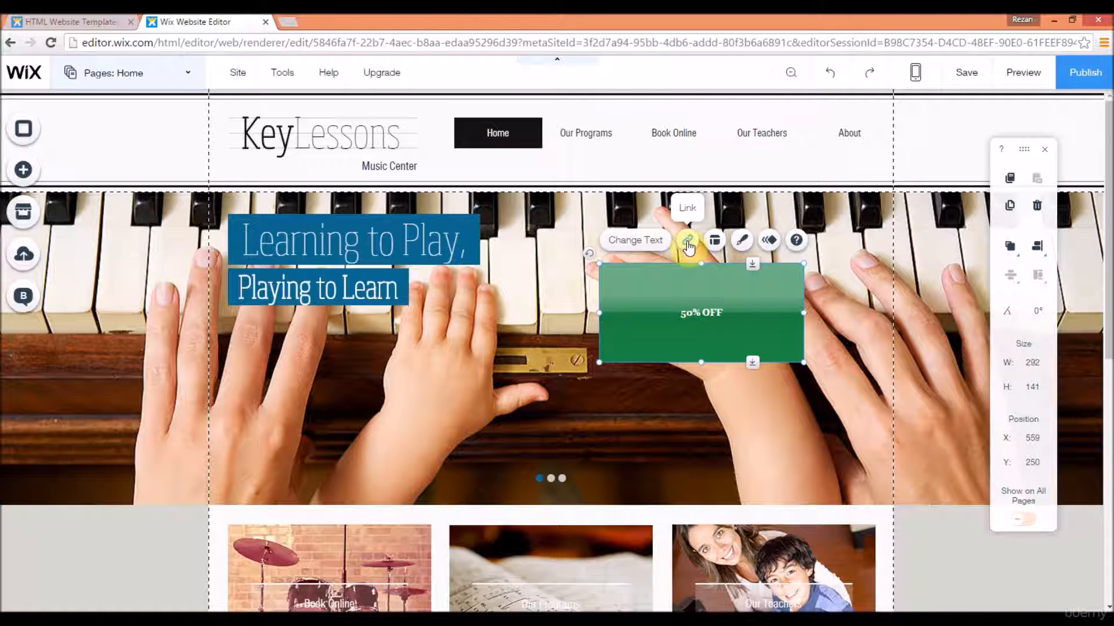
right_click(684, 305)
left_click(723, 313)
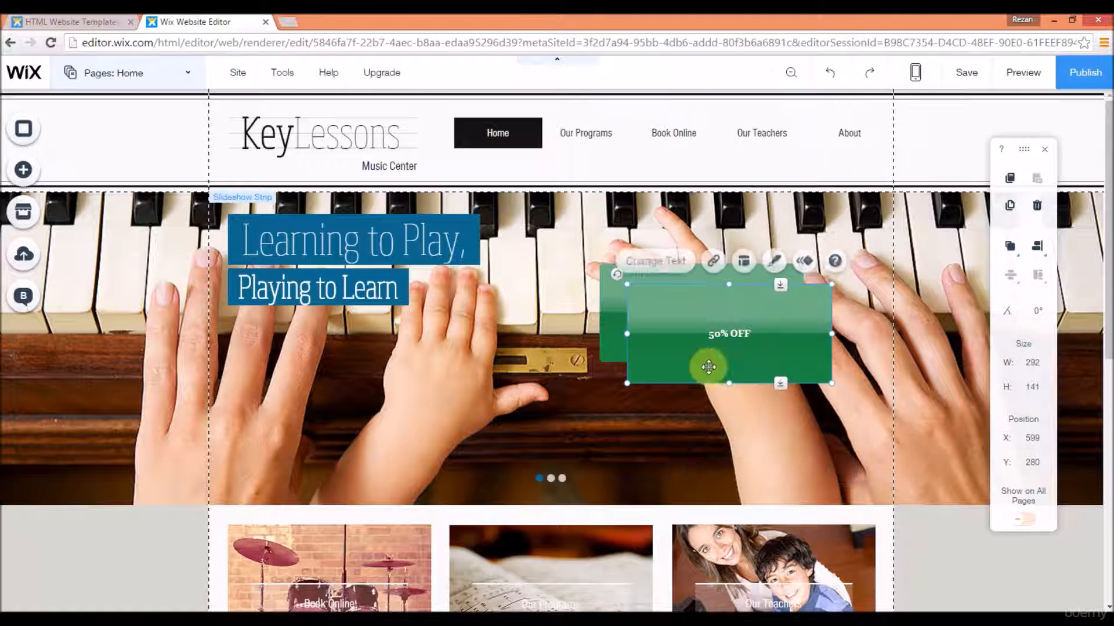
Step: Delete the duplicated 50% OFF button and the original one from the slideshow strip
right_click(705, 336)
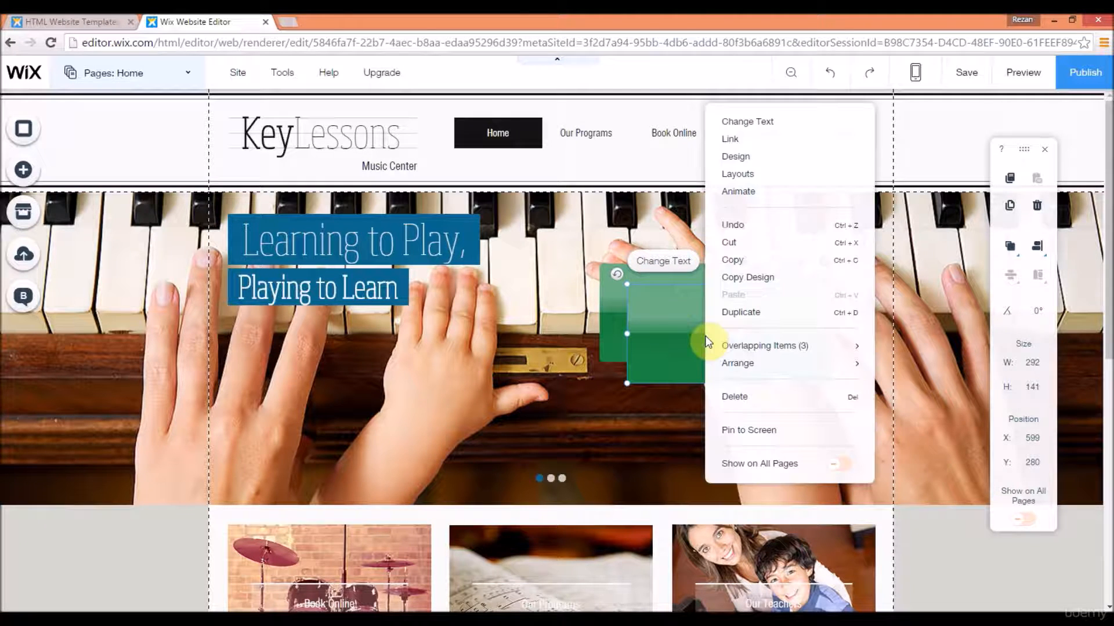
left_click(745, 395)
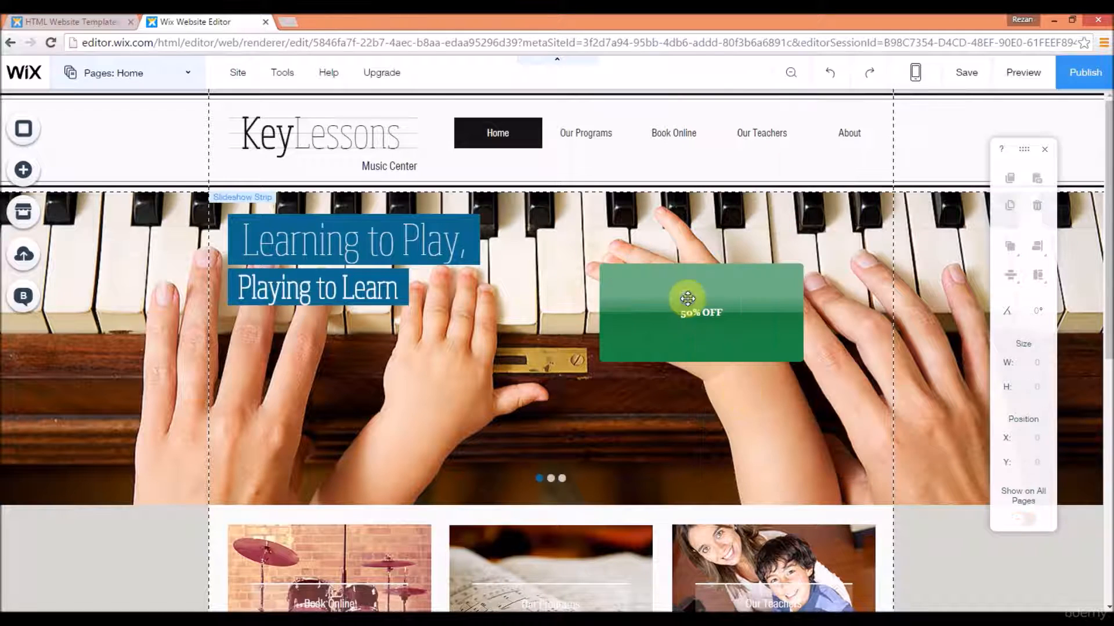
right_click(688, 298)
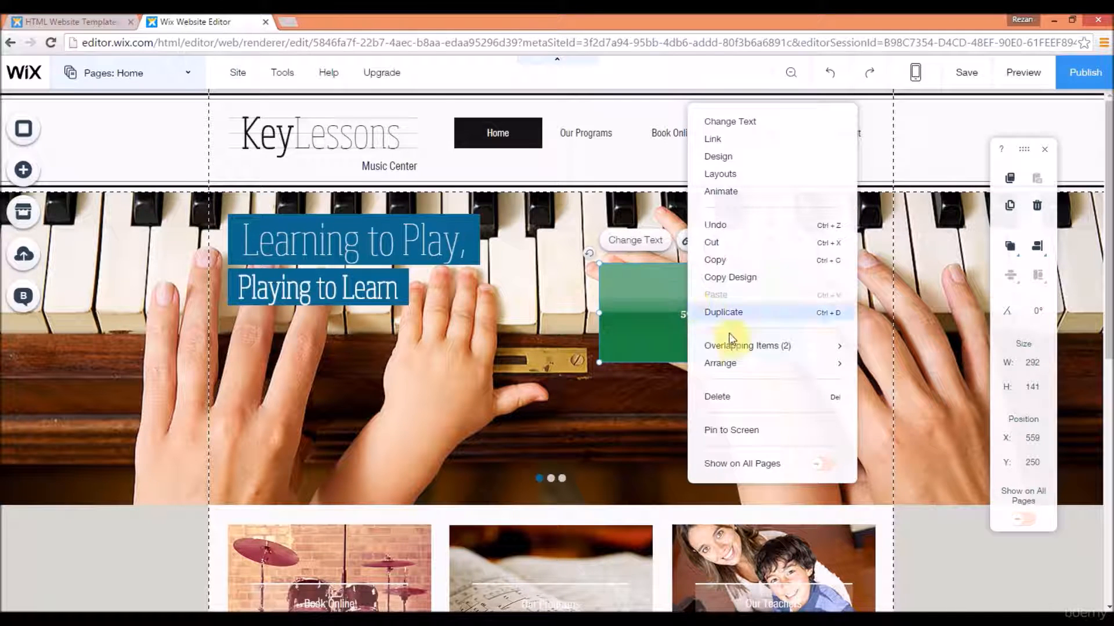
left_click(744, 397)
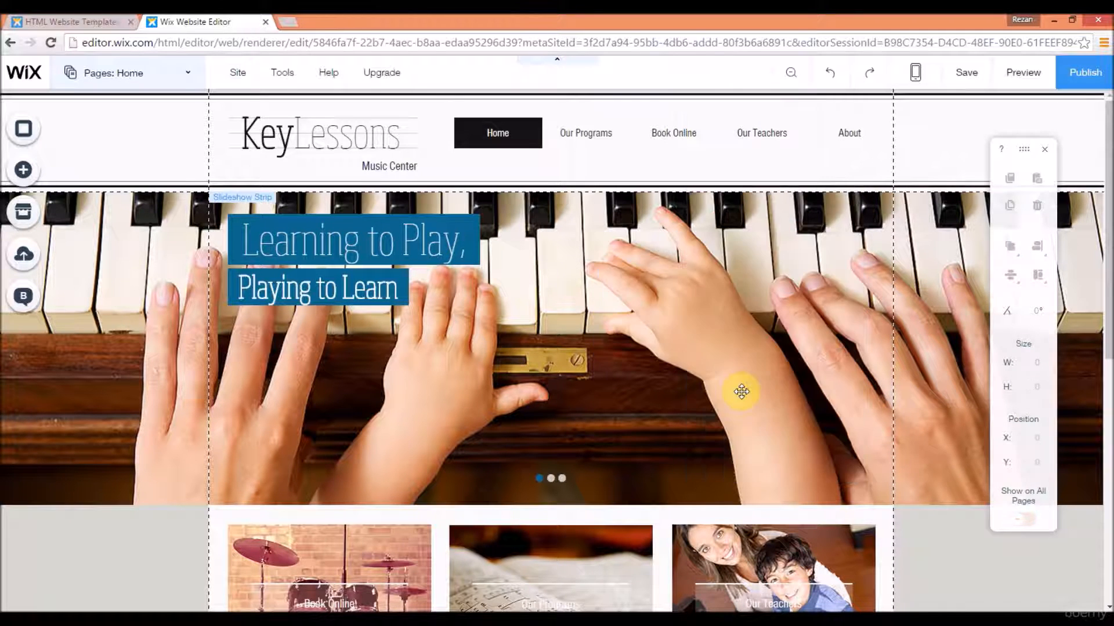
Step: Examine the box, strip, button, gallery and shape designs available for adding to the page
left_click(25, 172)
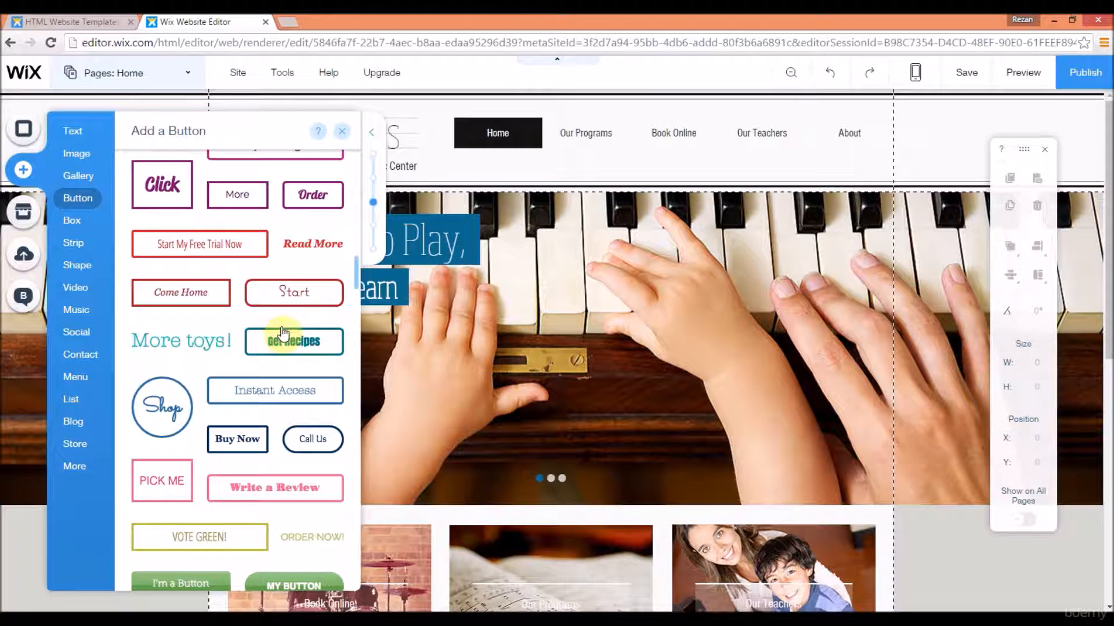
left_click(68, 224)
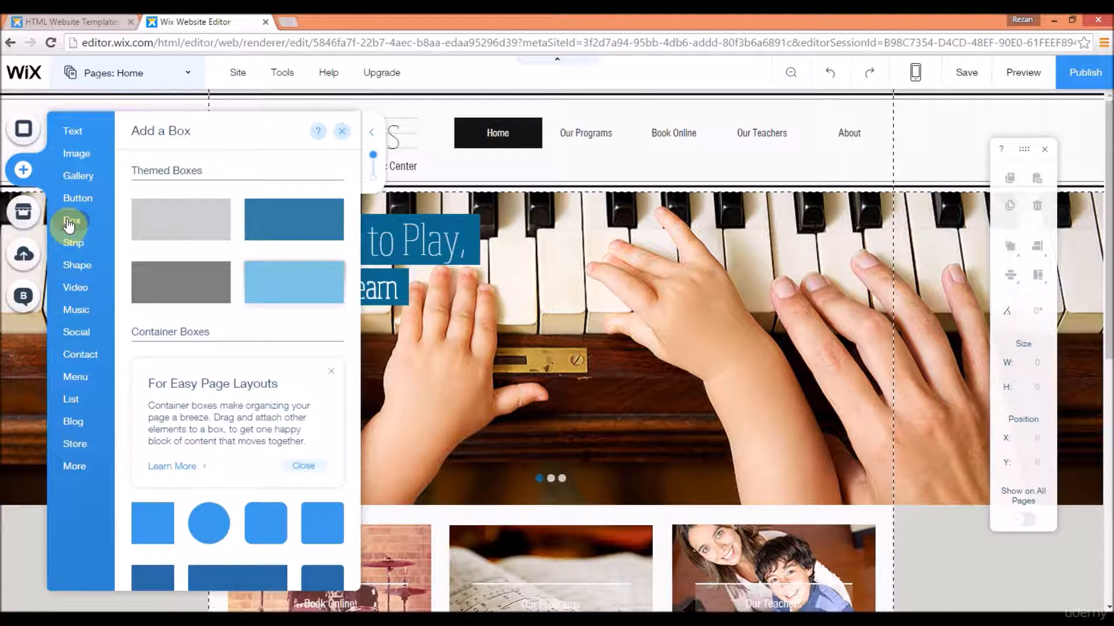
left_click(75, 244)
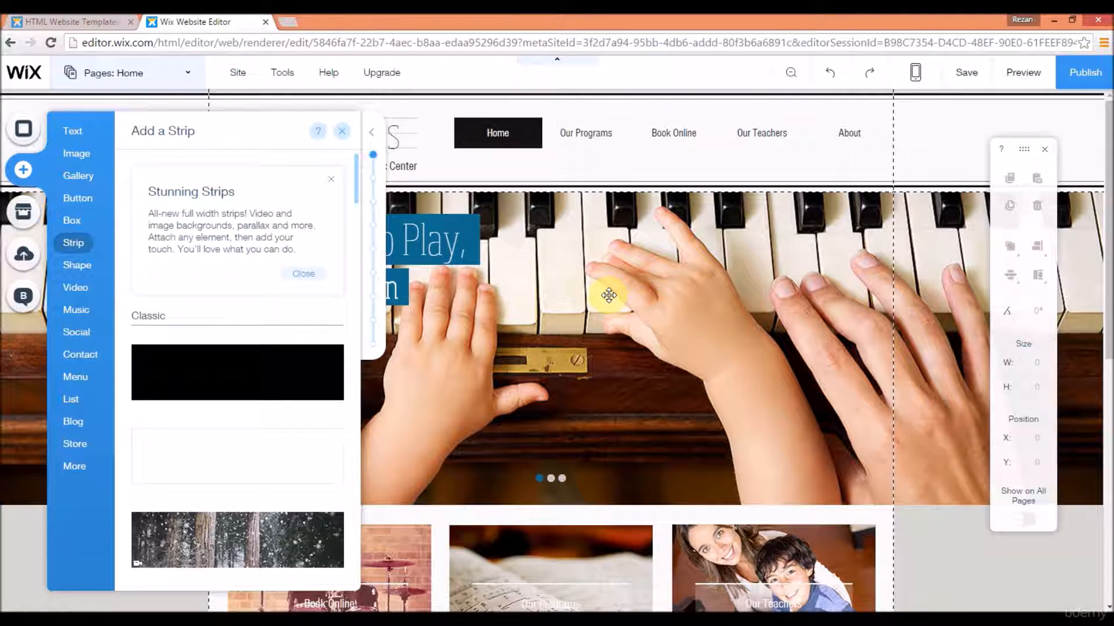
scroll(357, 198, "down", 5)
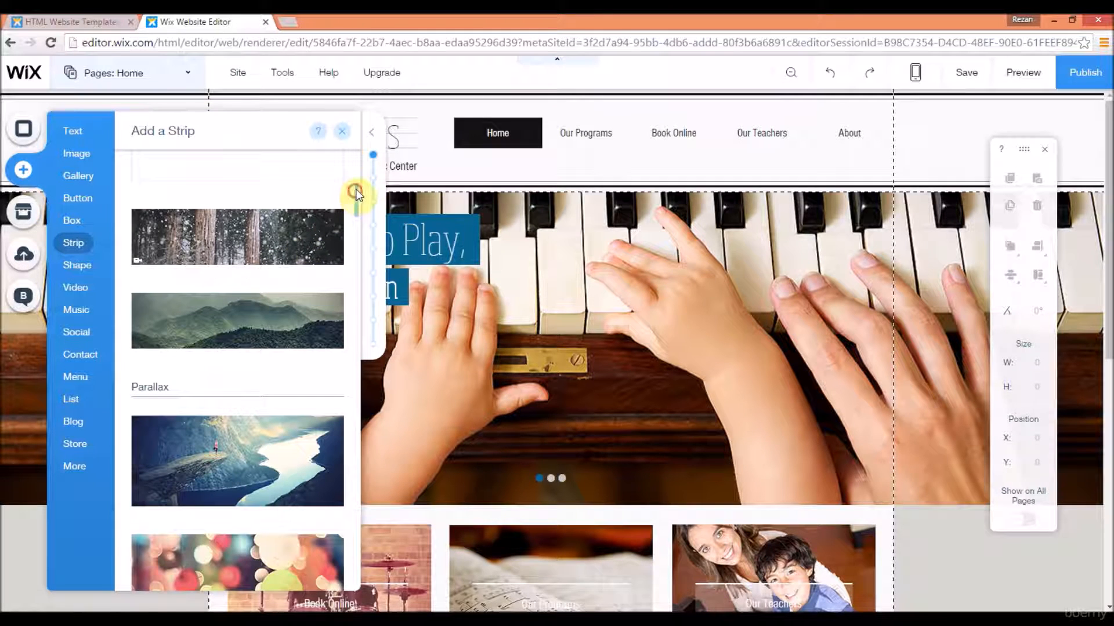
scroll(353, 191, "up", 5)
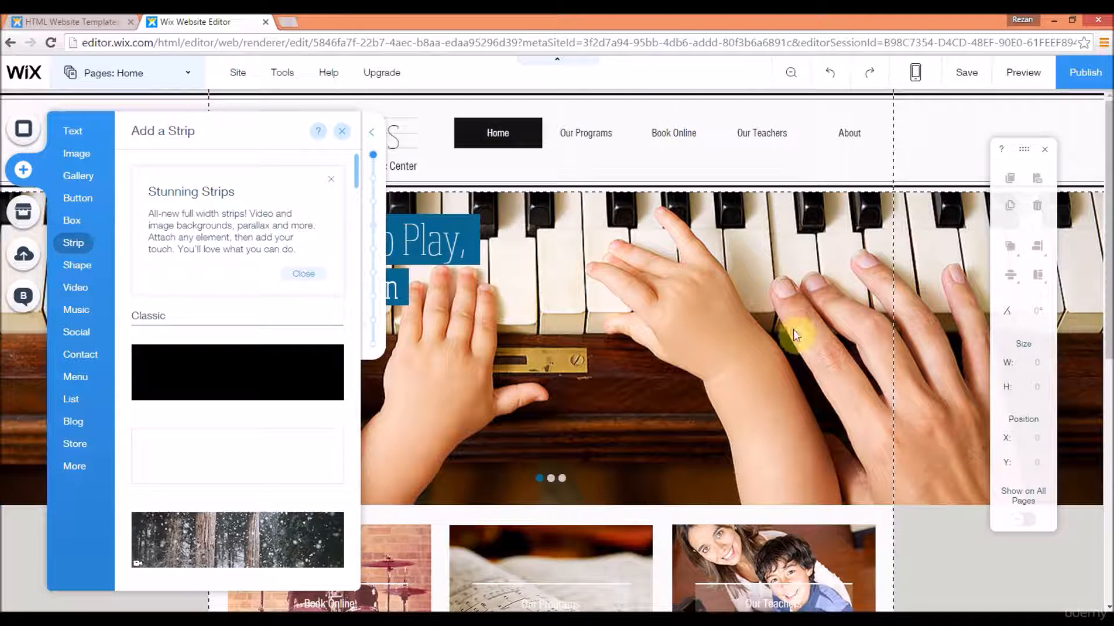
left_click(88, 192)
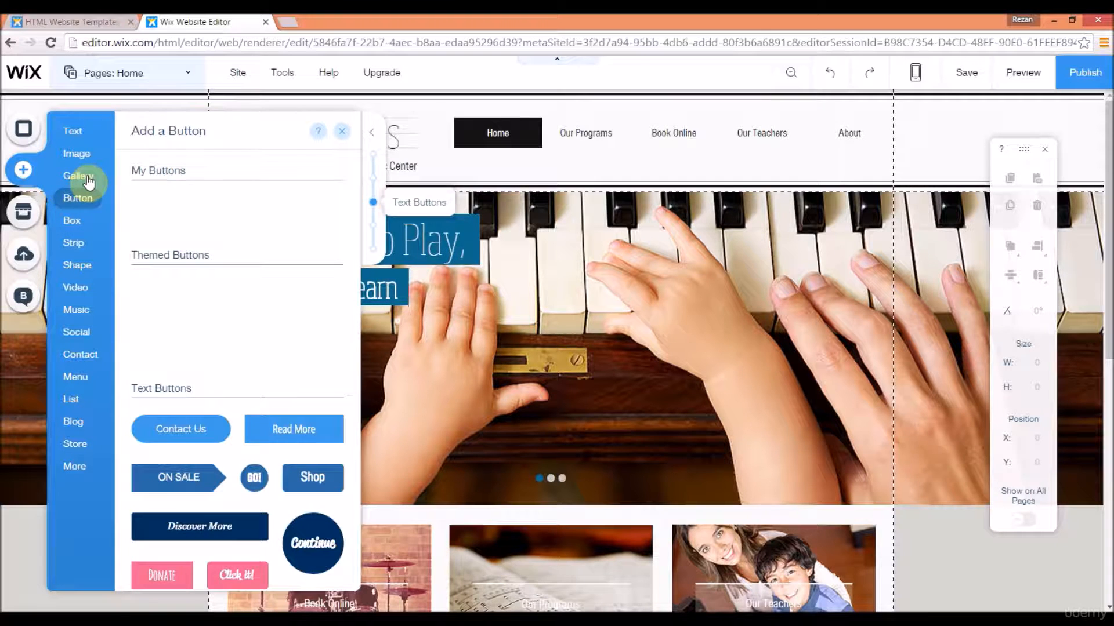
left_click(88, 180)
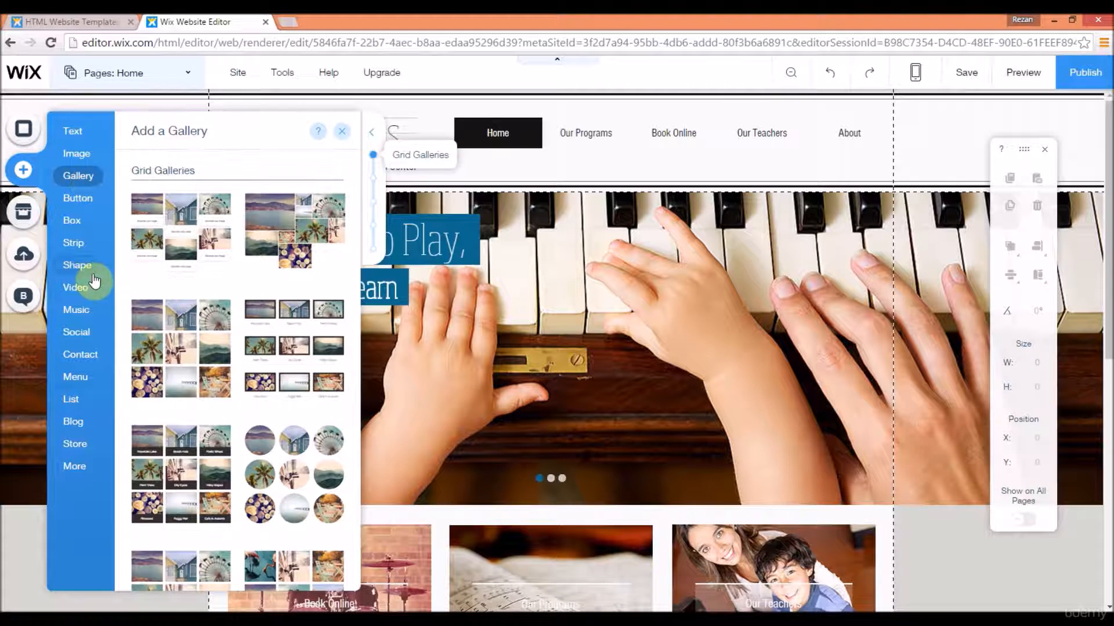
left_click(92, 271)
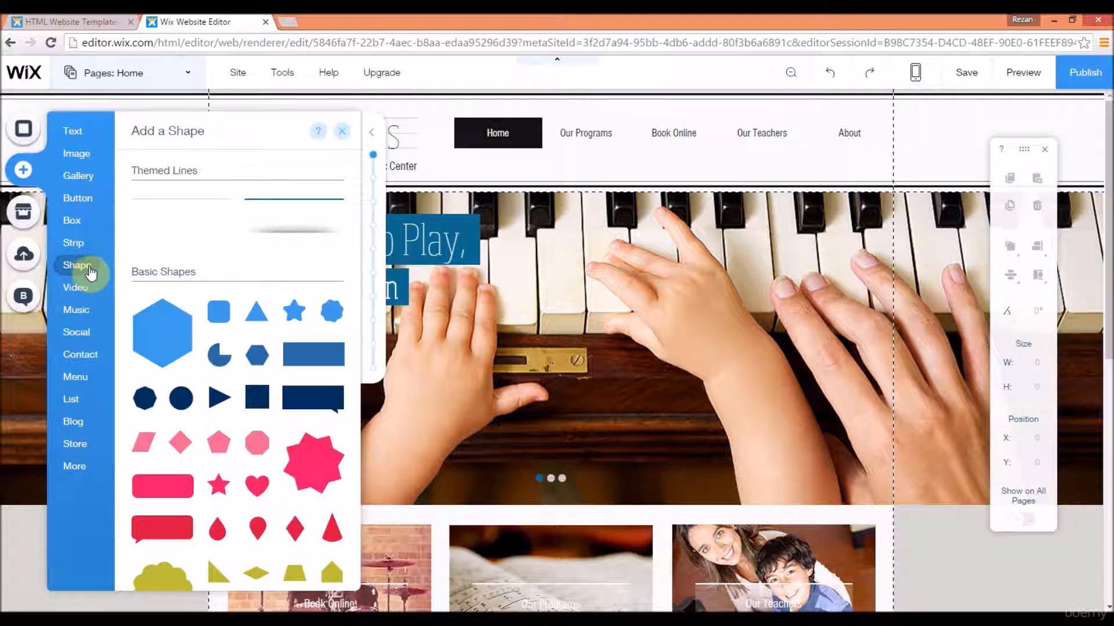
Step: Browse the strip designs and add the dark blurred strip with "YOUR LOGO" and "This is your tagline" to the Home page
left_click(89, 248)
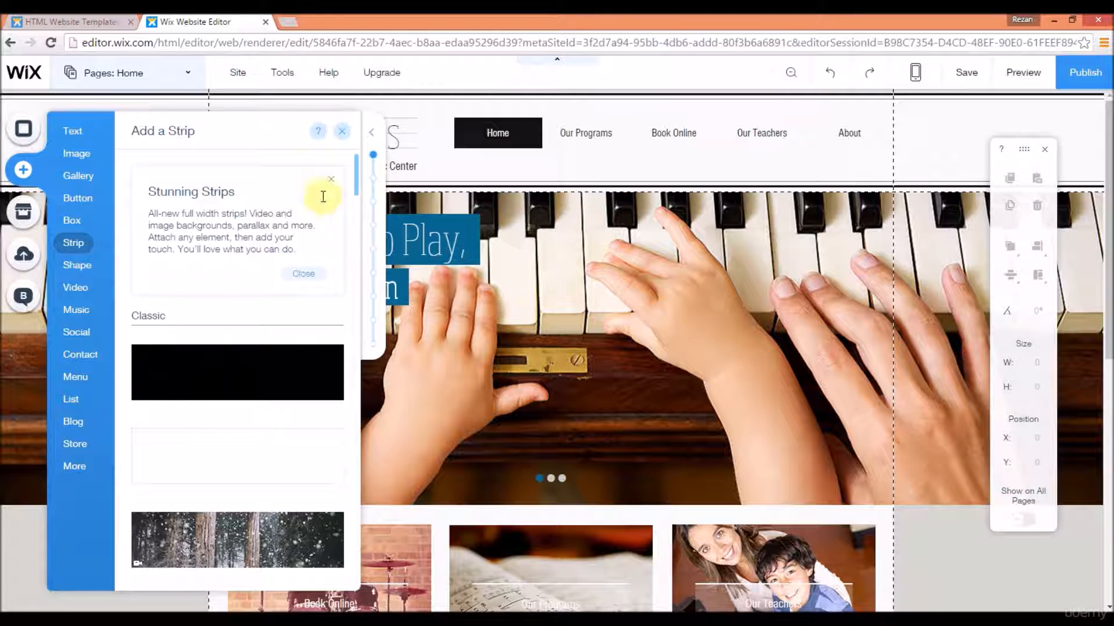
scroll(360, 192, "down", 1)
scroll(359, 192, "down", 5)
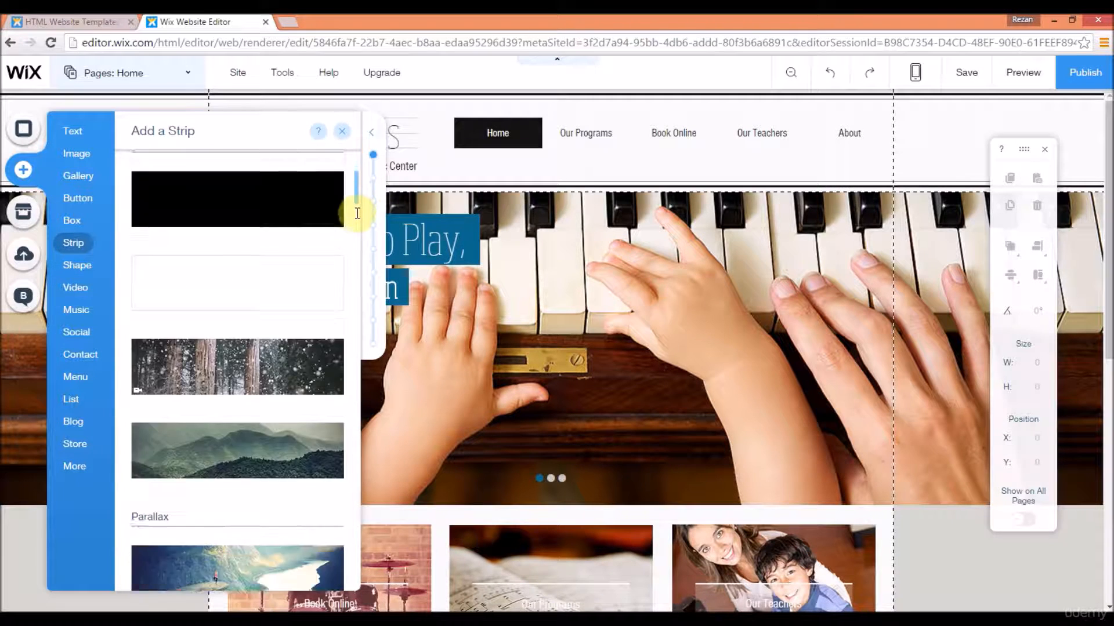
left_click_drag(358, 216, 357, 281)
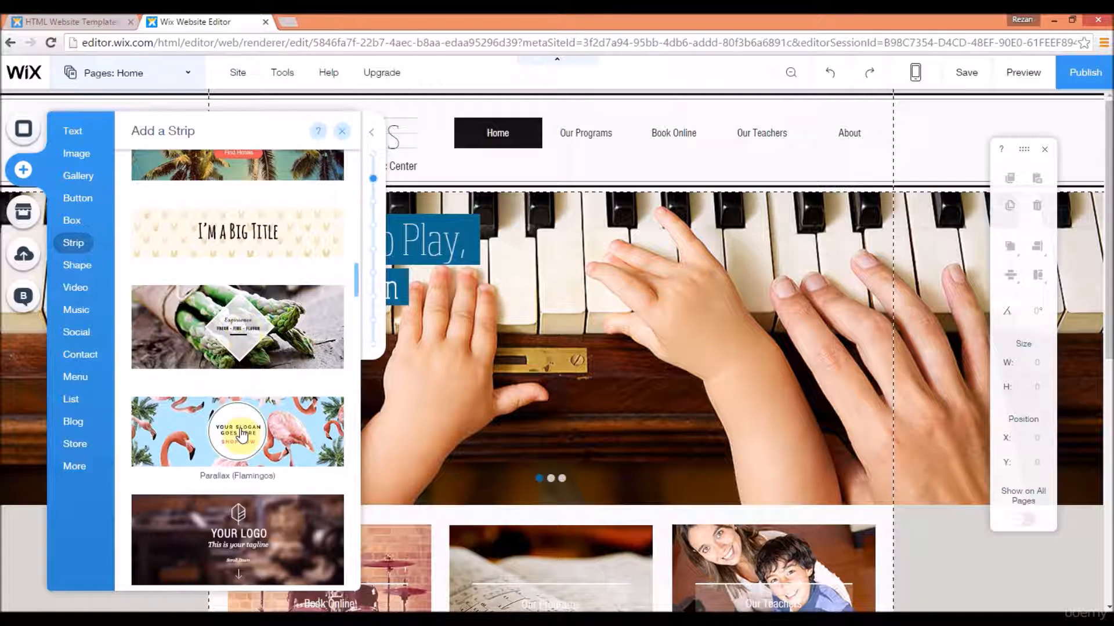
left_click(249, 547)
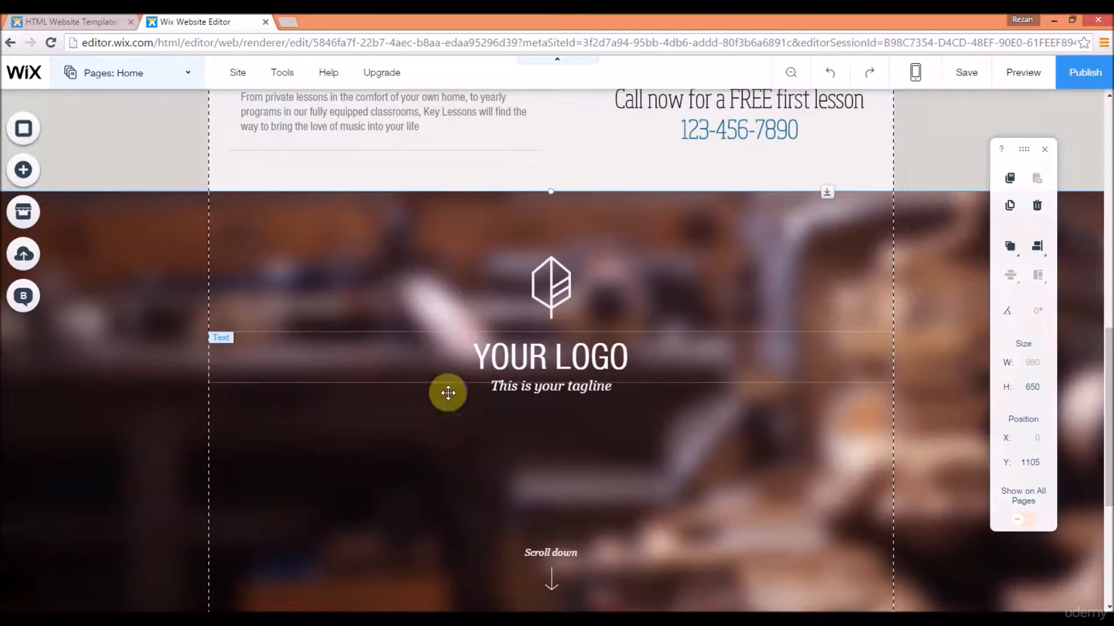
Step: Shorten the new YOUR LOGO strip above the footer to a height of about 571
left_click_drag(1109, 423, 1109, 165)
left_click_drag(1108, 380, 1107, 458)
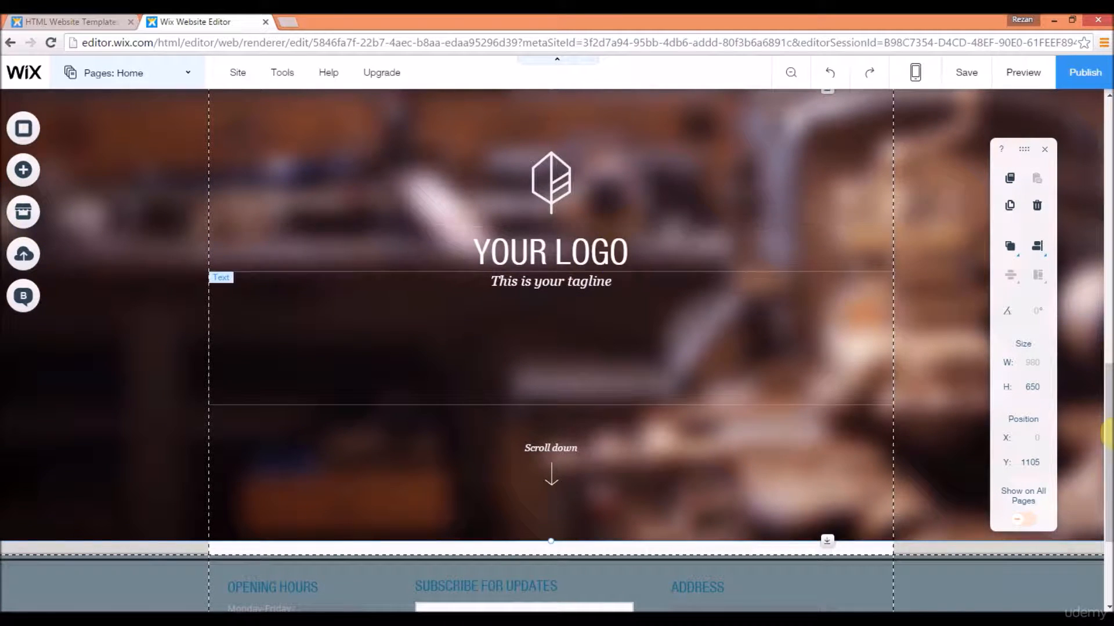
left_click_drag(1108, 458, 1108, 450)
scroll(581, 517, "down", 1)
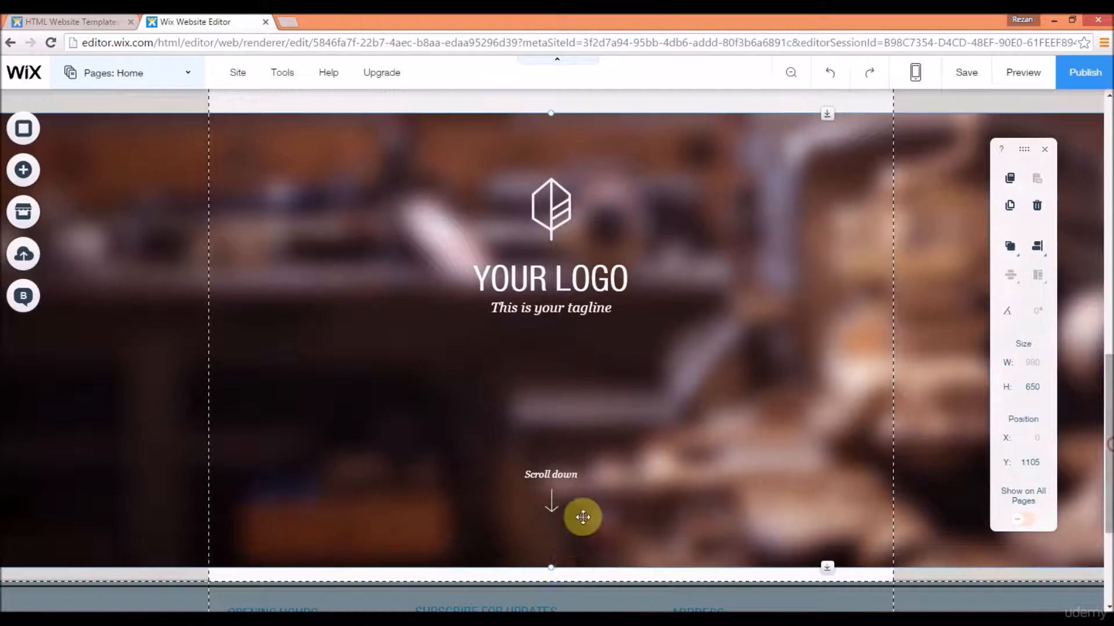
left_click_drag(561, 533, 570, 404)
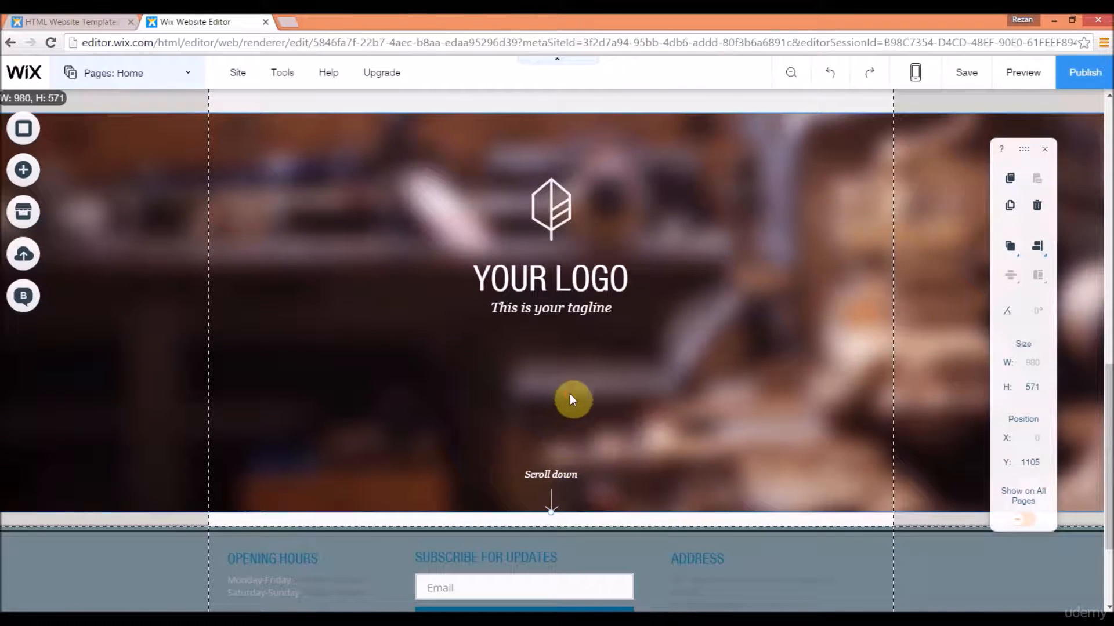
left_click_drag(553, 490, 552, 493)
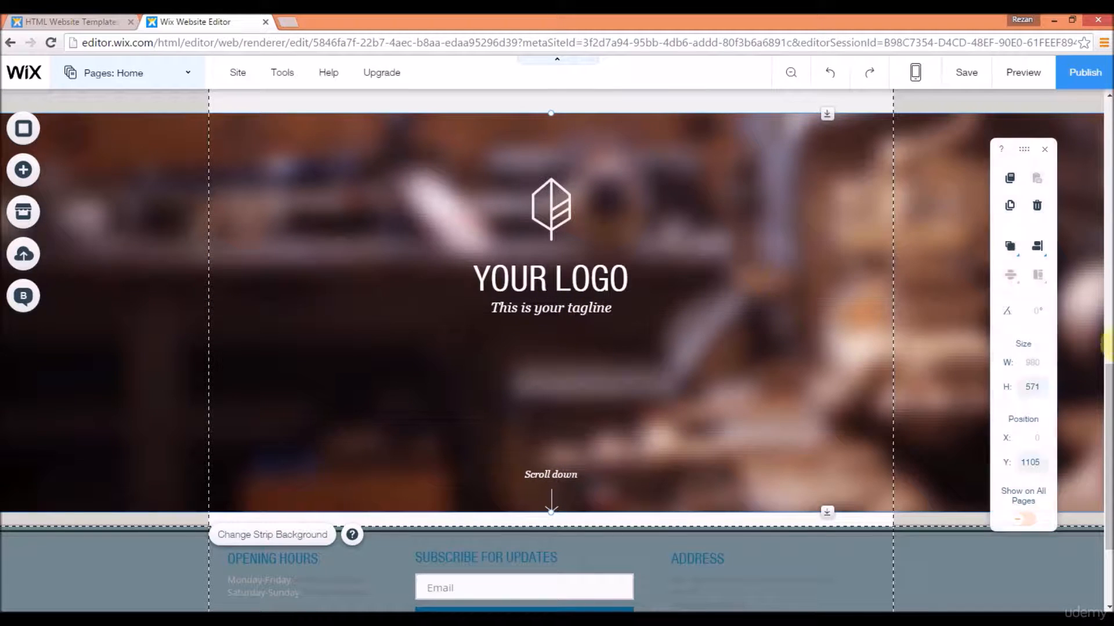
Step: Open the "YOUR LOGO" title on the new strip for text editing
scroll(574, 308, "up", 1)
left_click(573, 306)
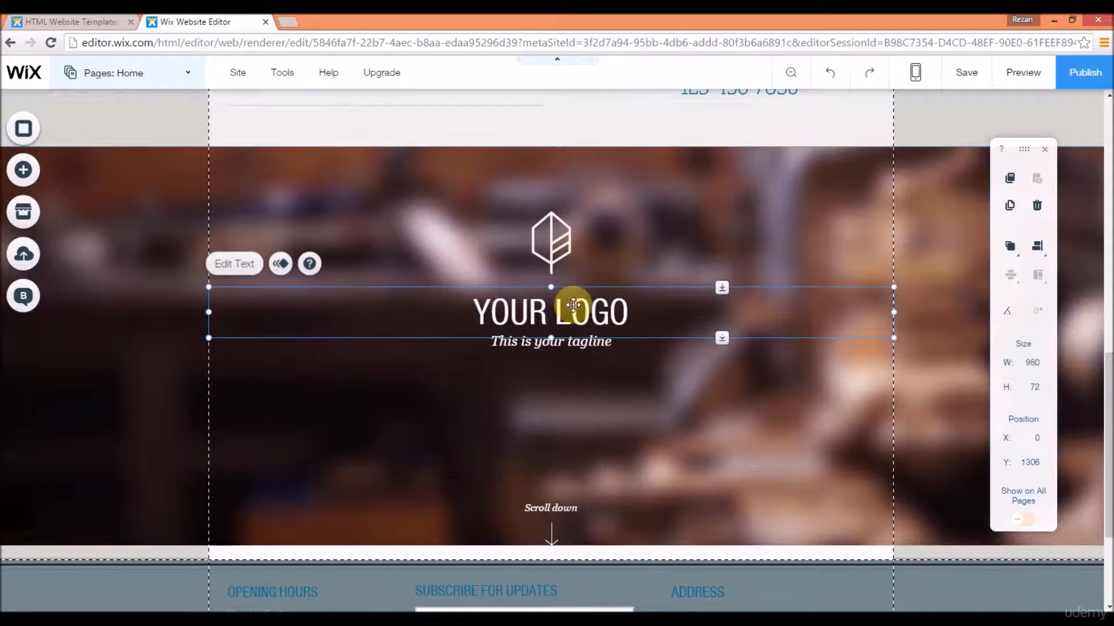
double_click(573, 308)
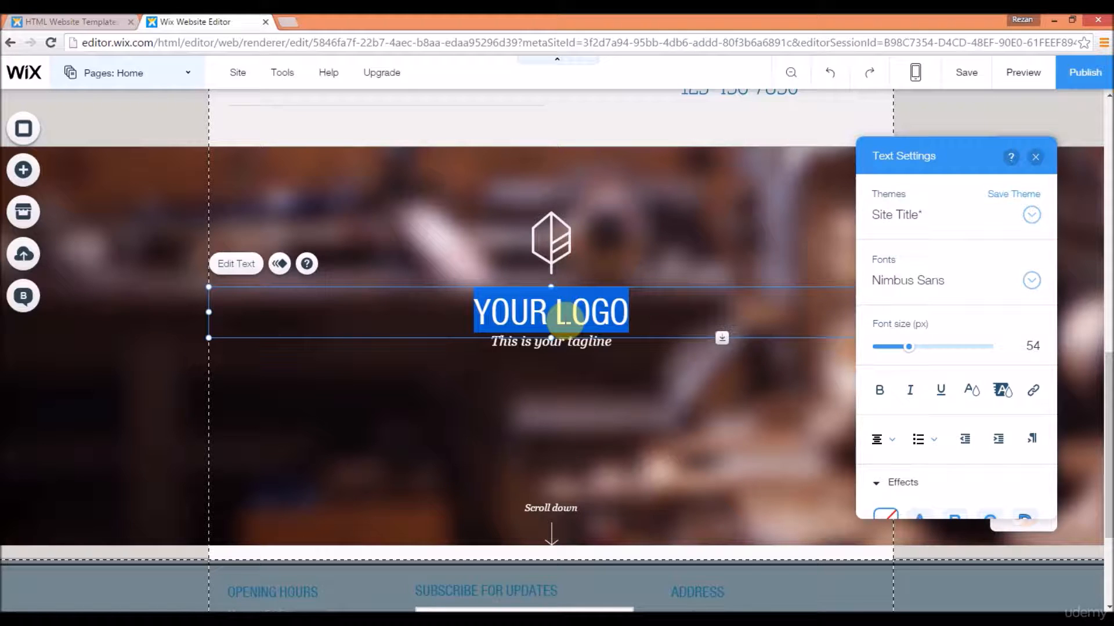
left_click(643, 320)
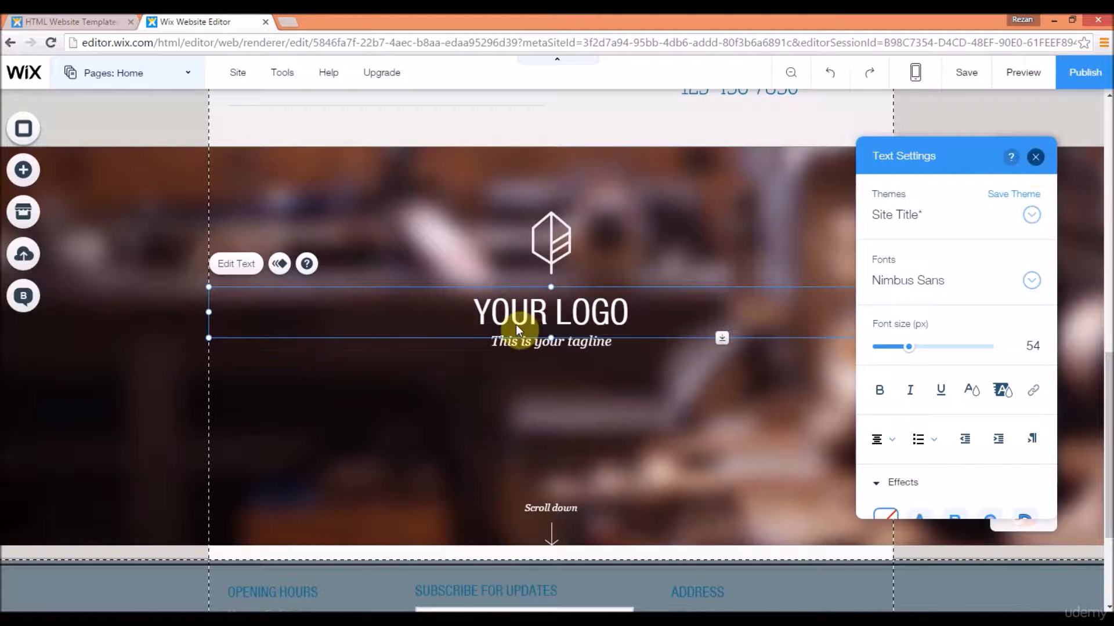
Step: Examine the video elements and their related apps available for adding
left_click(22, 181)
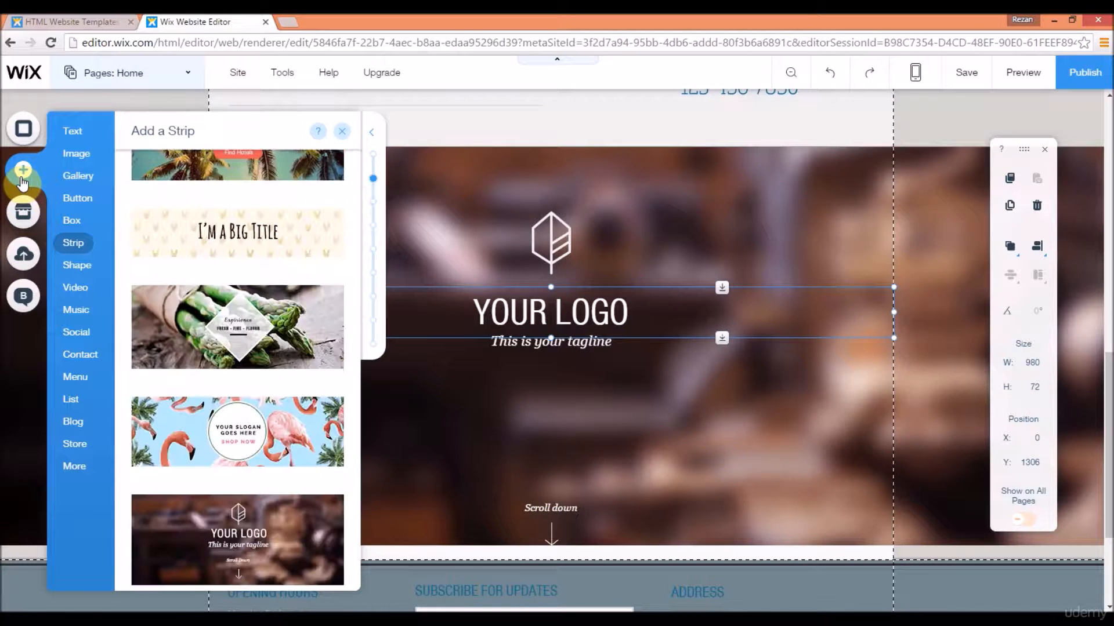
left_click(78, 268)
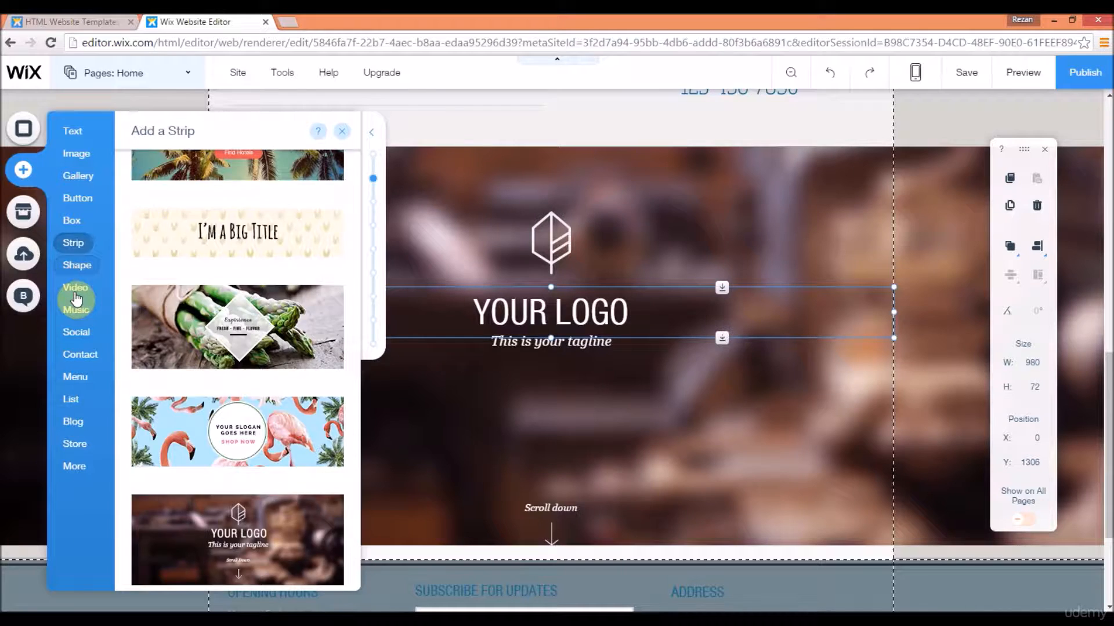
left_click(76, 299)
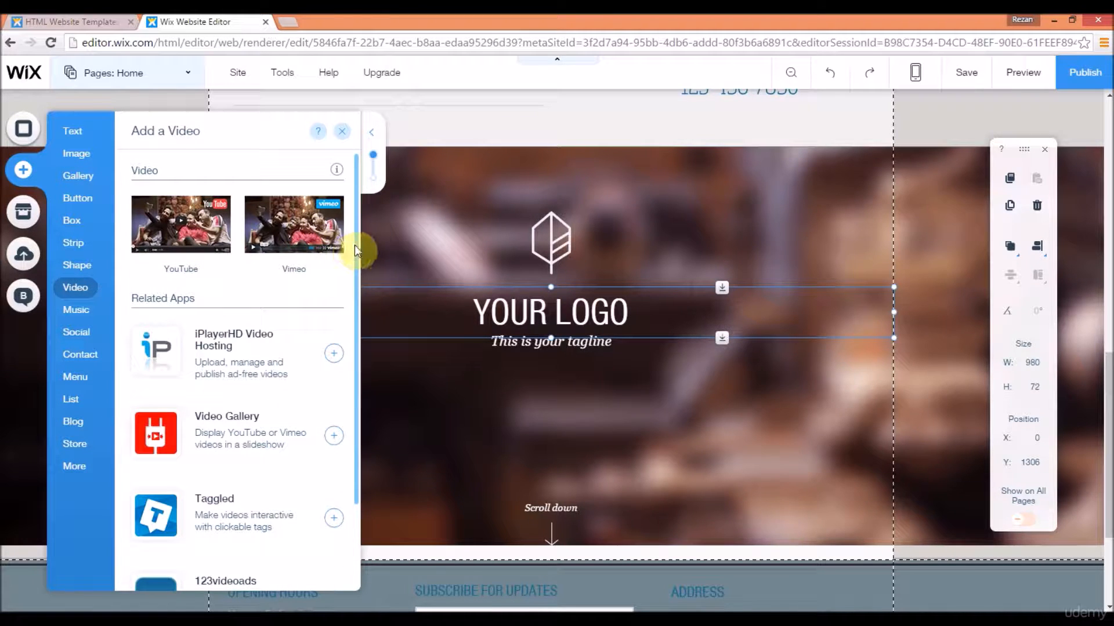
scroll(358, 261, "down", 2)
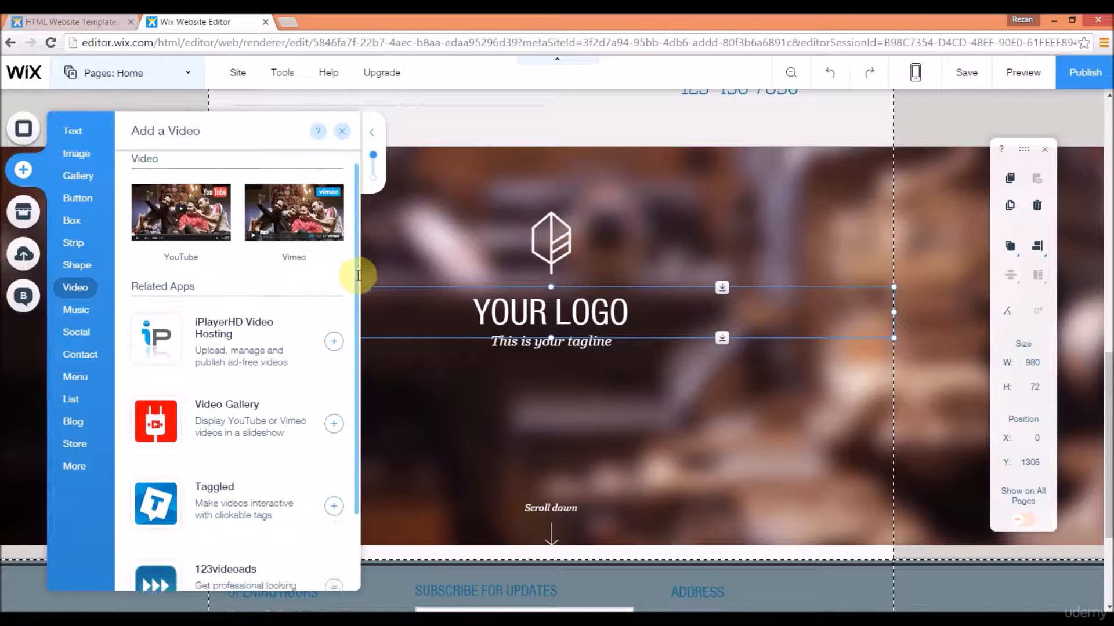
scroll(361, 334, "down", 2)
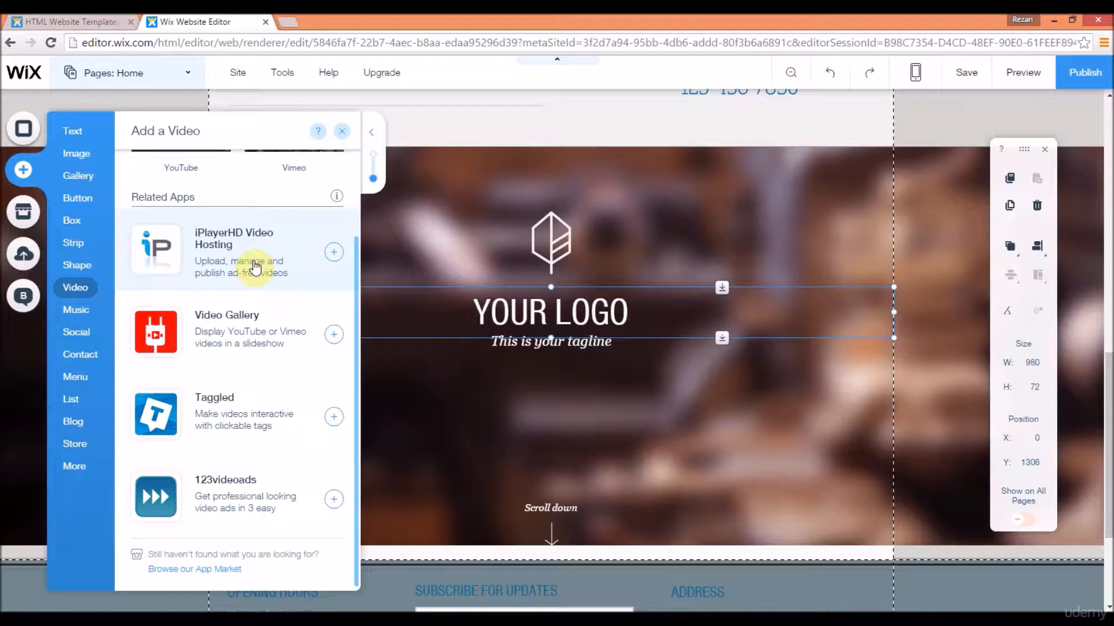
Step: Examine the music, blog, list, menu, social and contact elements available for adding
left_click(82, 313)
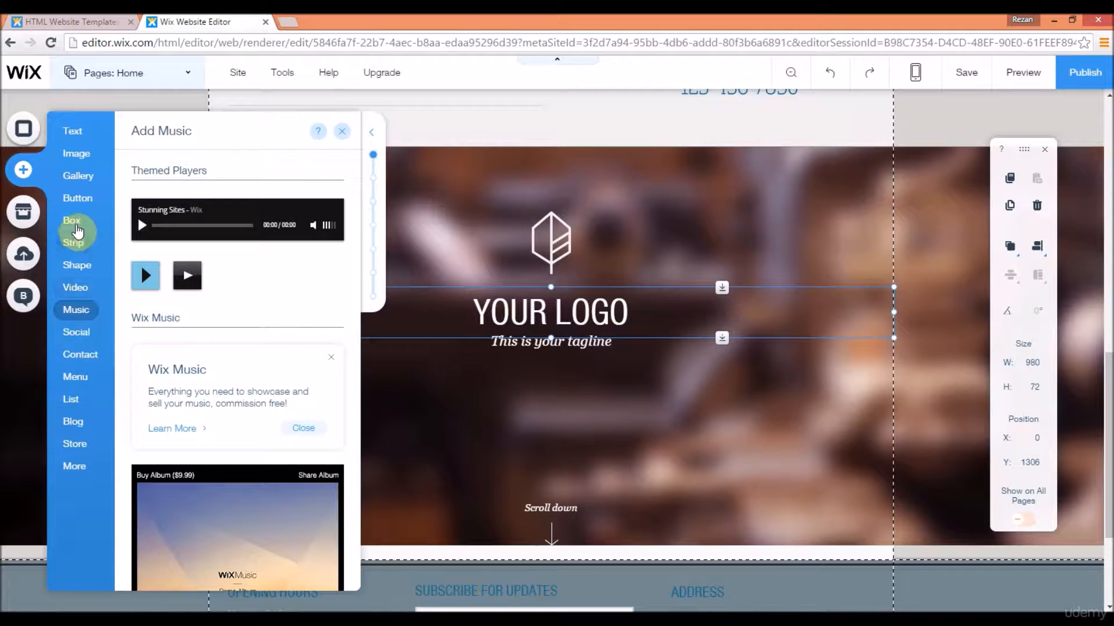
left_click(77, 231)
left_click(81, 421)
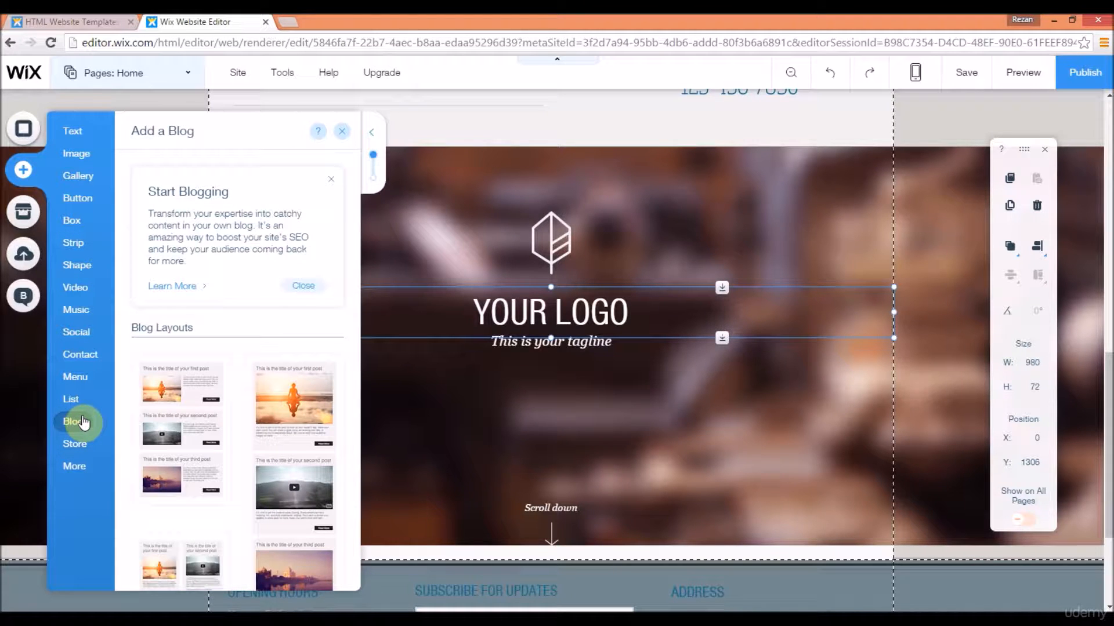
left_click(77, 408)
left_click(75, 400)
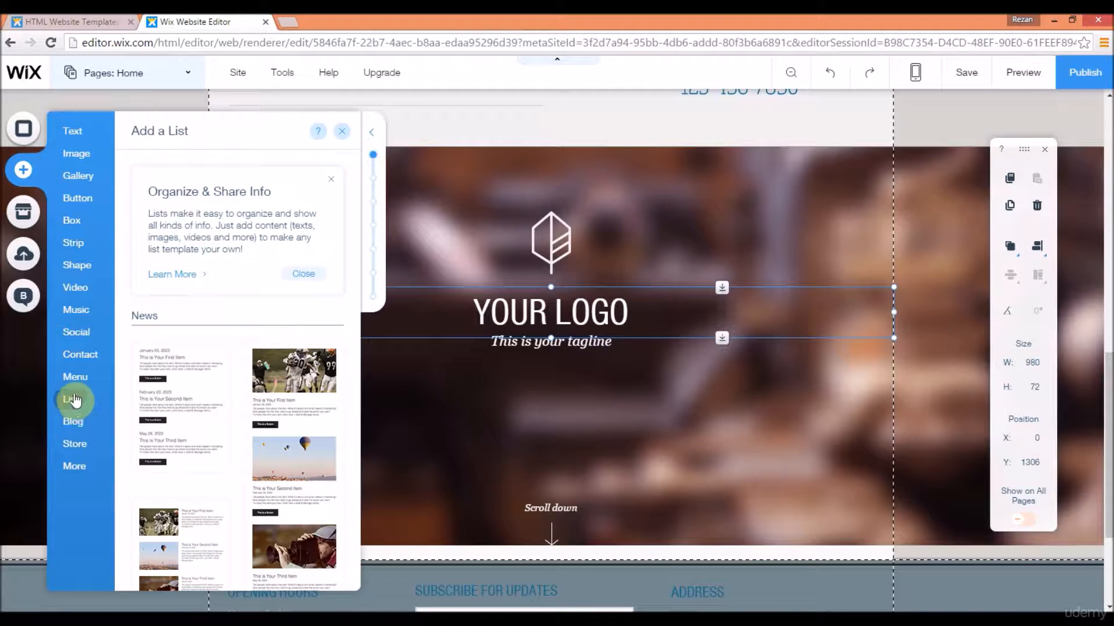
left_click(75, 377)
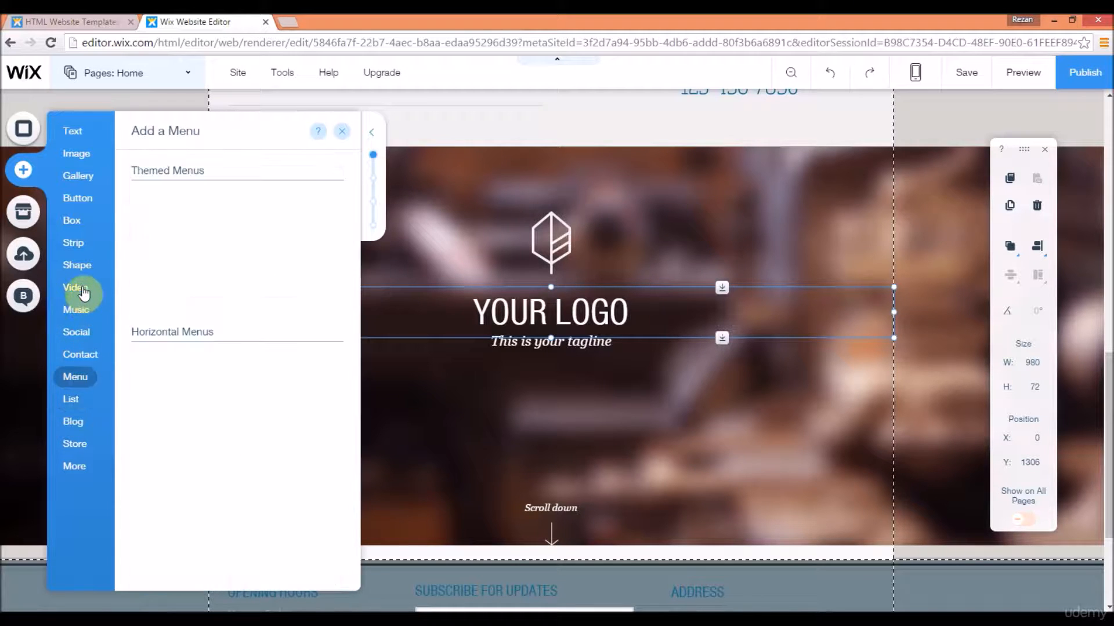
left_click(78, 354)
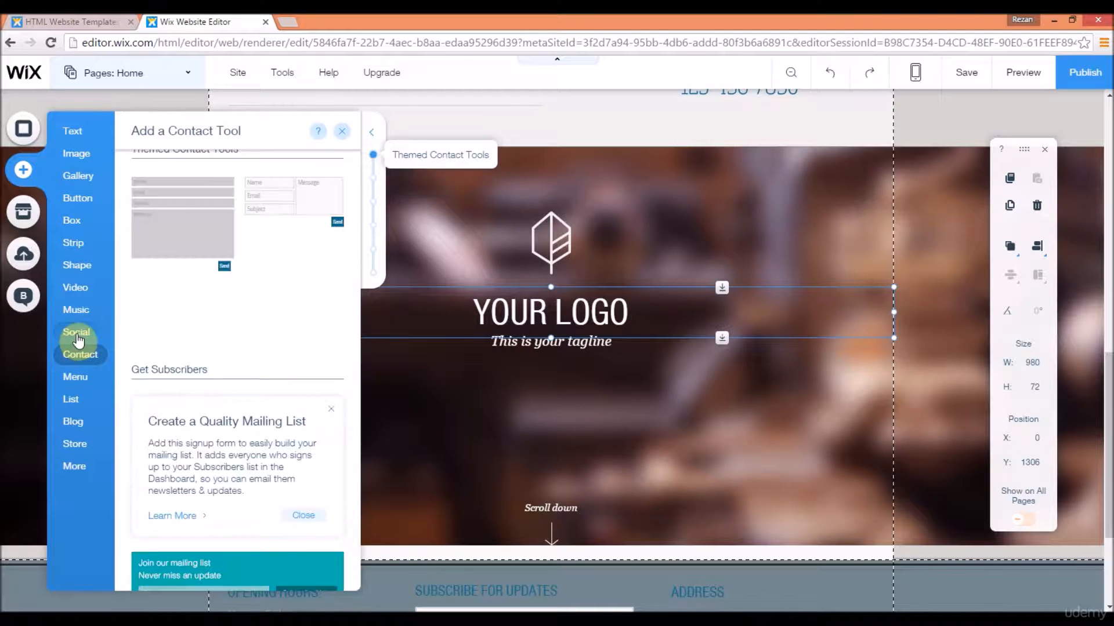
left_click(77, 334)
left_click_drag(356, 192, 350, 564)
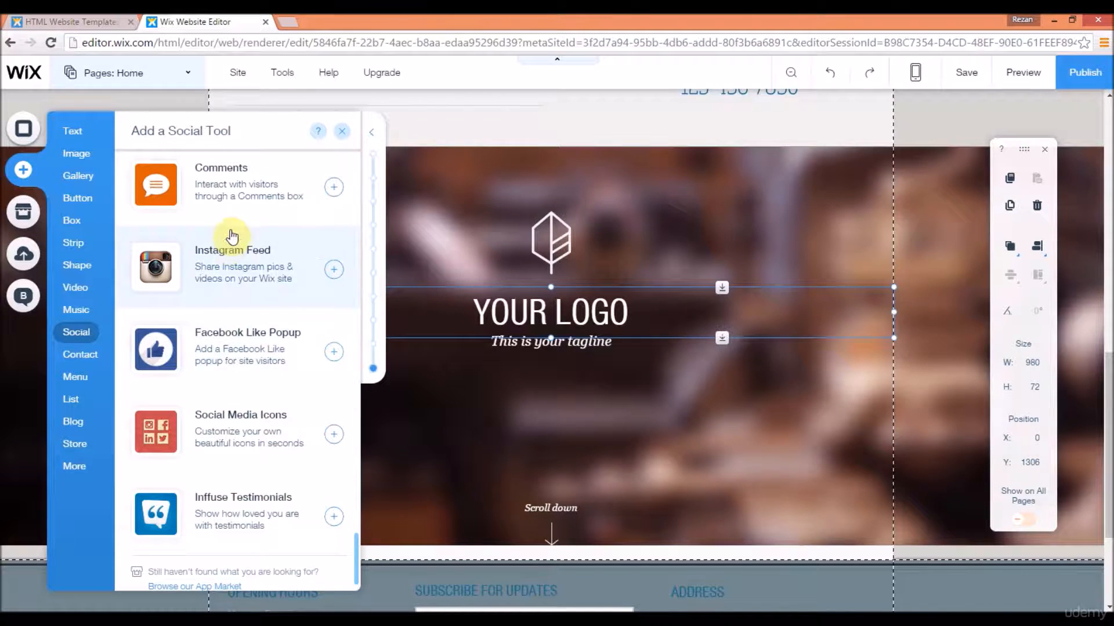
left_click(91, 358)
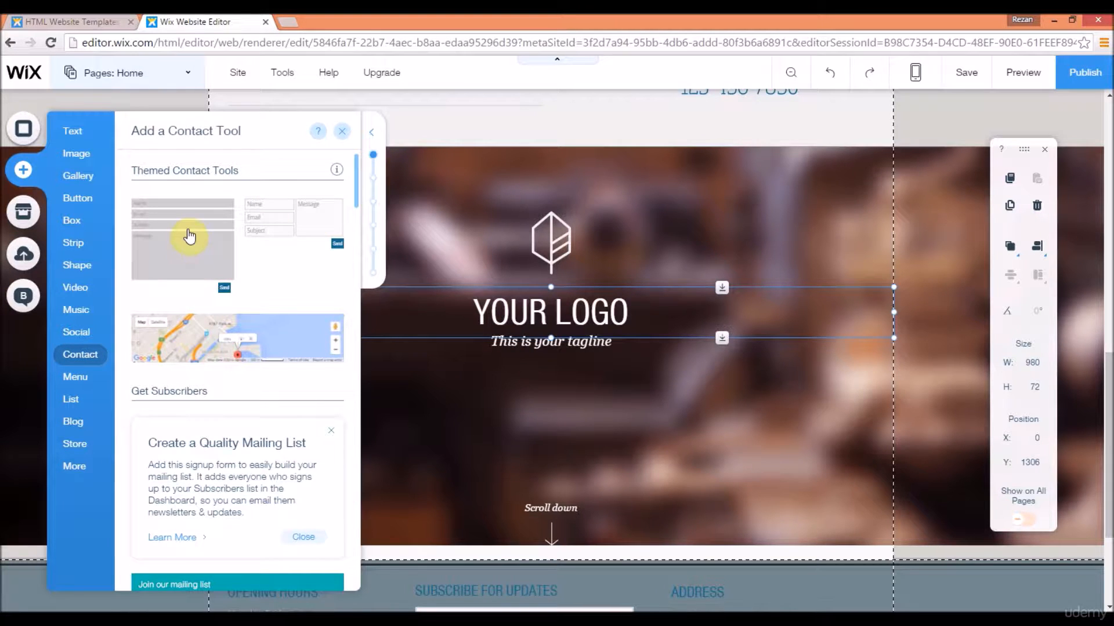
Step: Add the horizontal menu design with thin blue lines and a filled blue Home item to the header at about X 353, Y 73
left_click(89, 383)
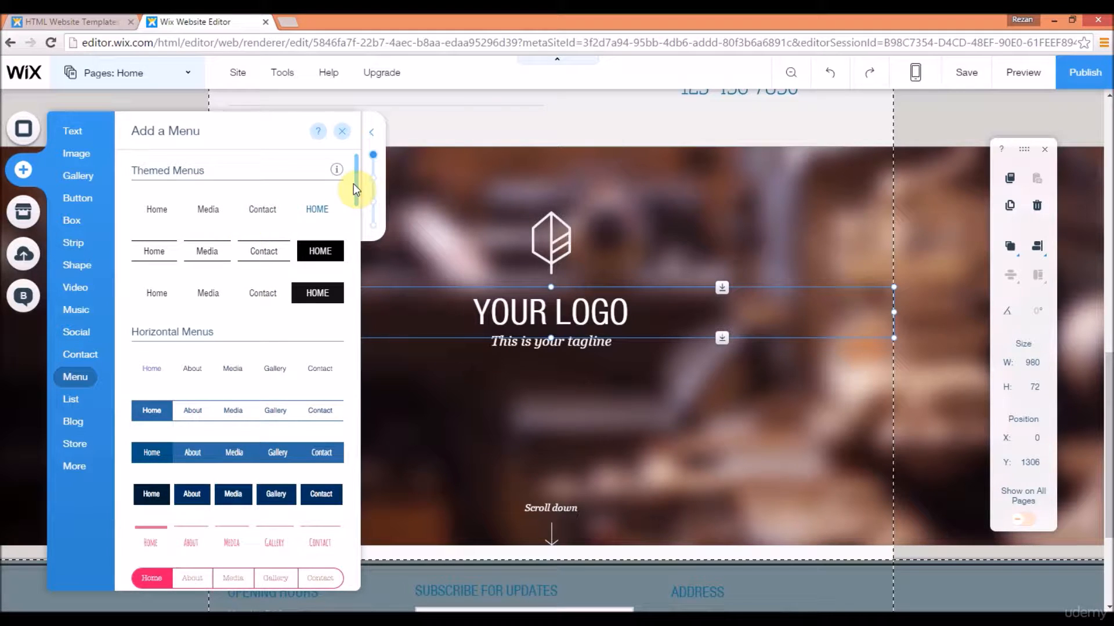
left_click_drag(1107, 372, 1108, 104)
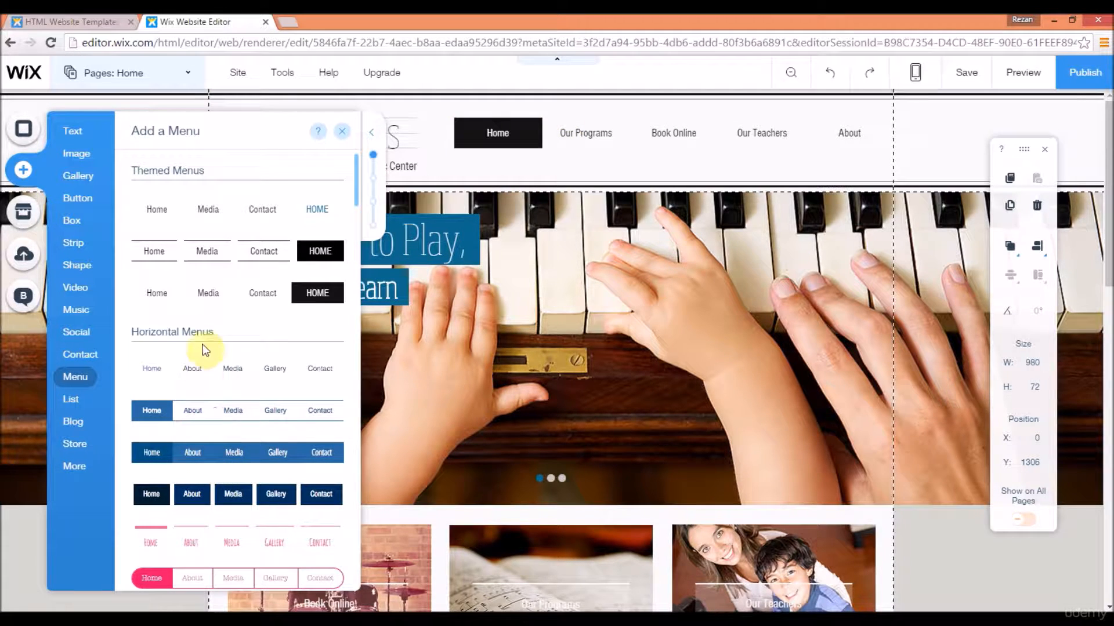
left_click_drag(244, 413, 607, 163)
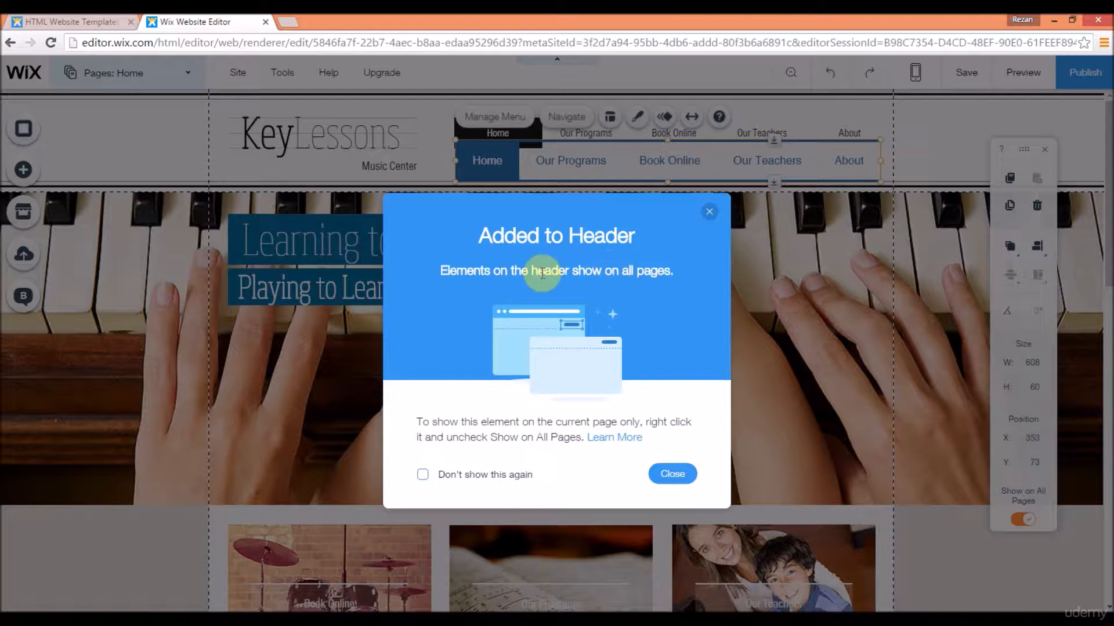
left_click(664, 476)
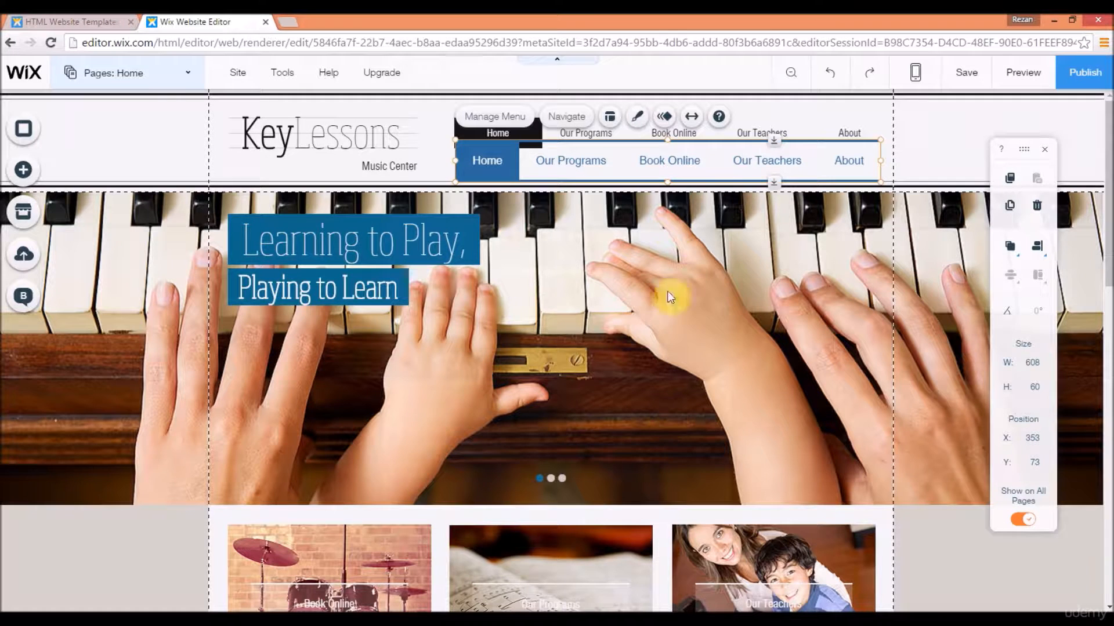
Step: Delete the original header menu with the black Home item and move the new blue menu to about X 346, Y 32
mouse_move(636, 167)
left_mouse_down()
mouse_move(604, 167)
mouse_move(631, 168)
left_mouse_up()
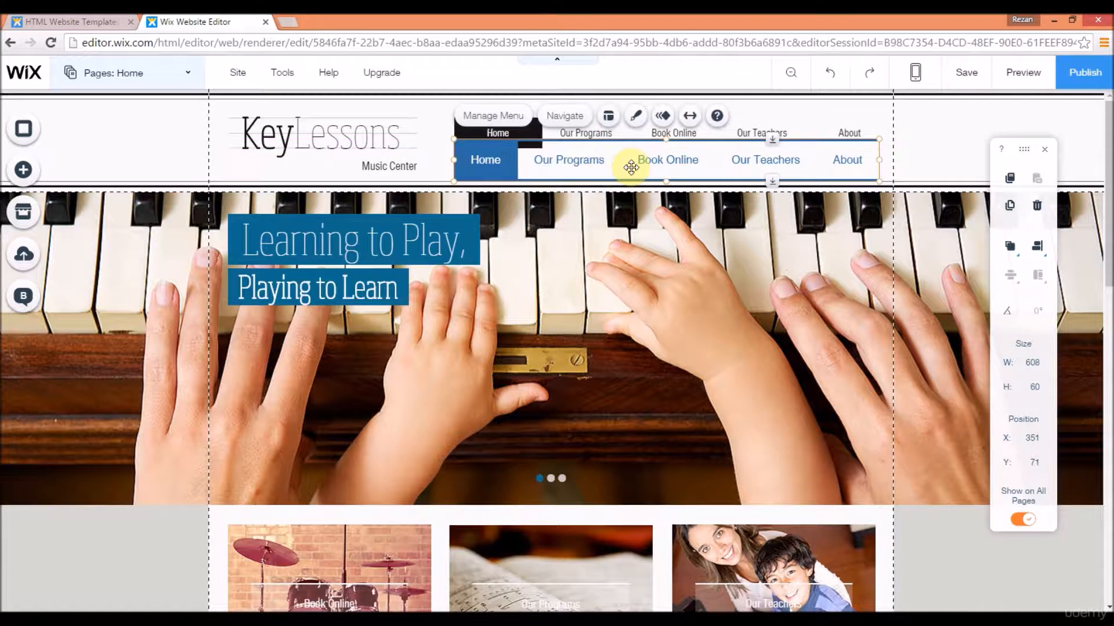
left_click(824, 127)
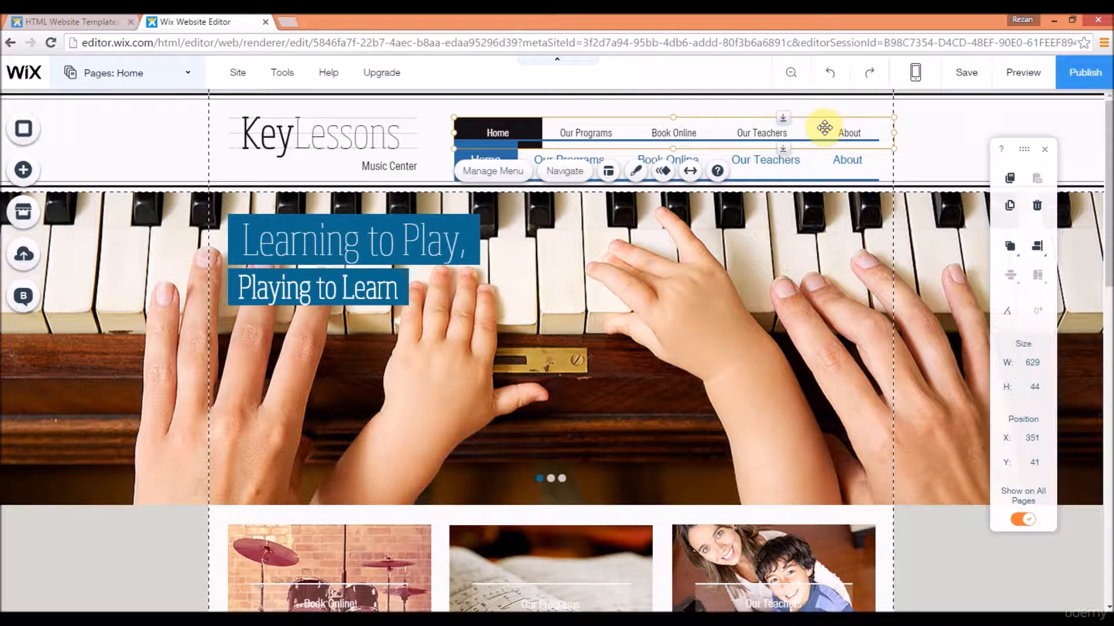
right_click(643, 127)
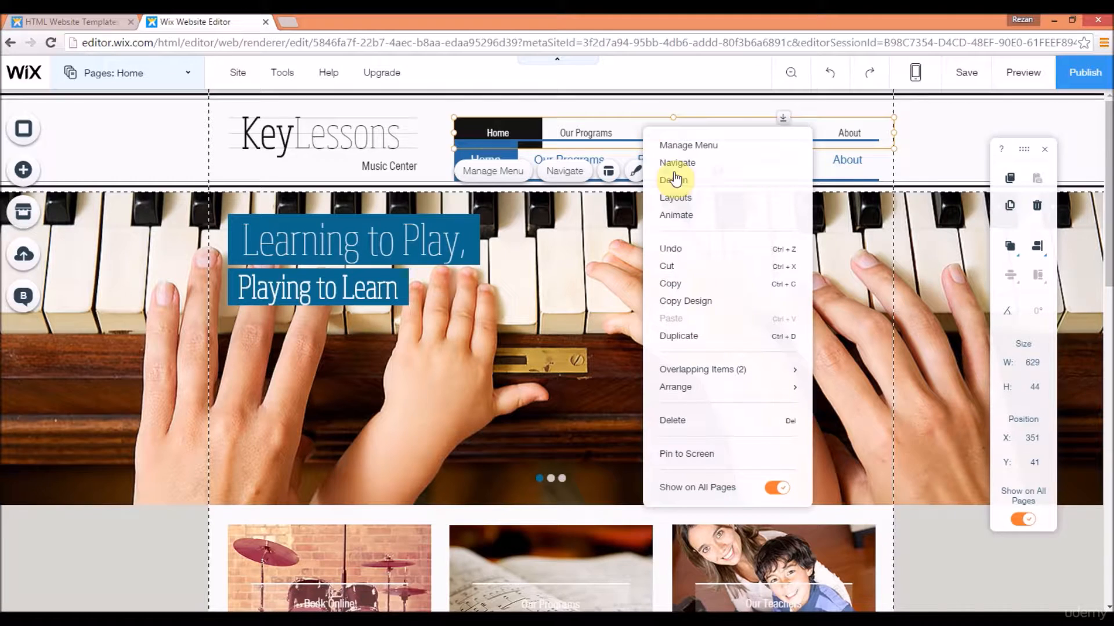
left_click(680, 423)
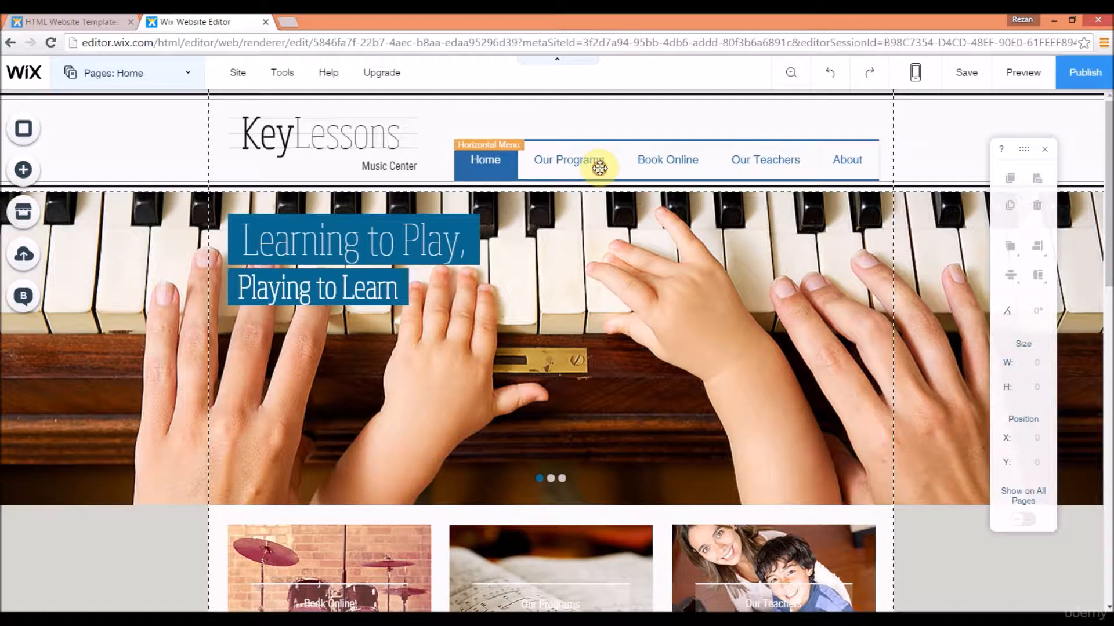
left_click(598, 143)
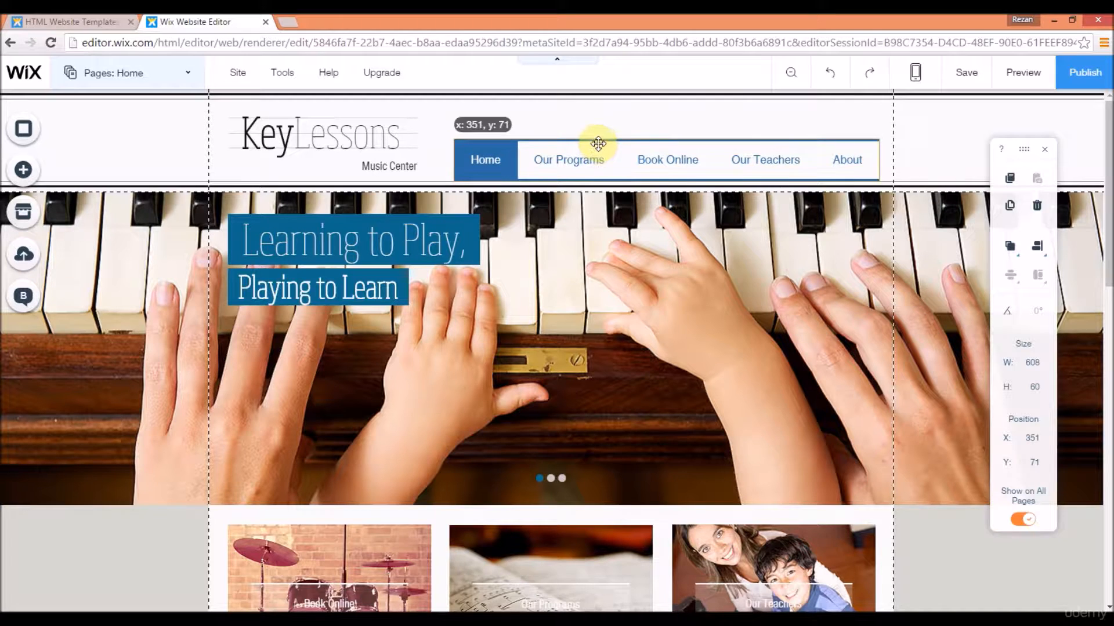
left_click_drag(601, 132, 587, 139)
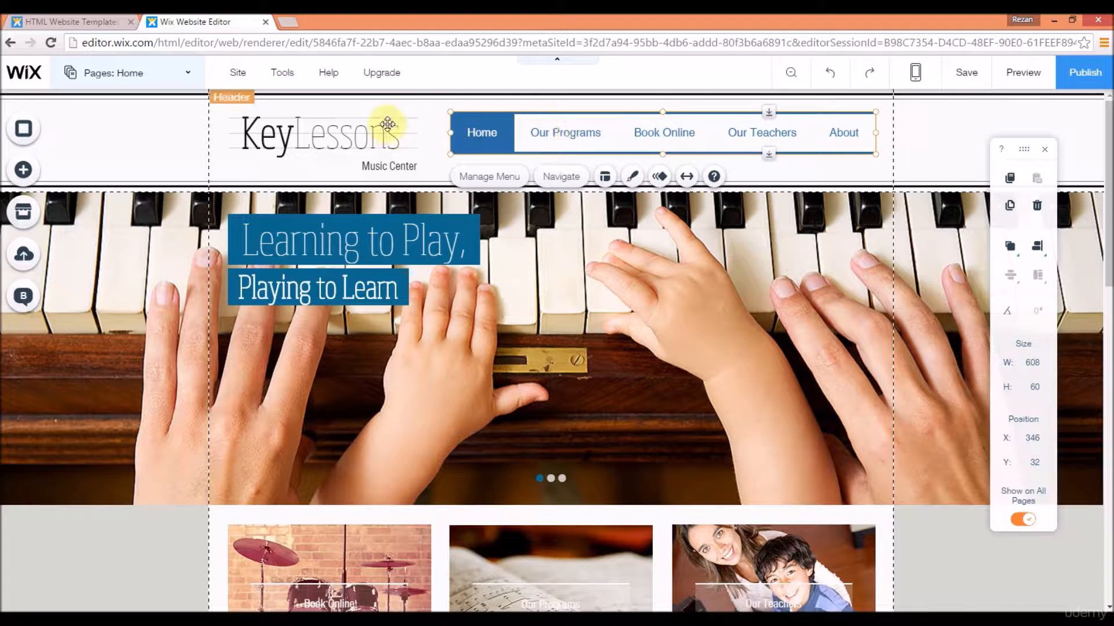
Step: Add the themed menu with thin lined items and a black Home item to the blank area above the footer, at about X 138, Y 1913
left_click_drag(1109, 141, 1110, 513)
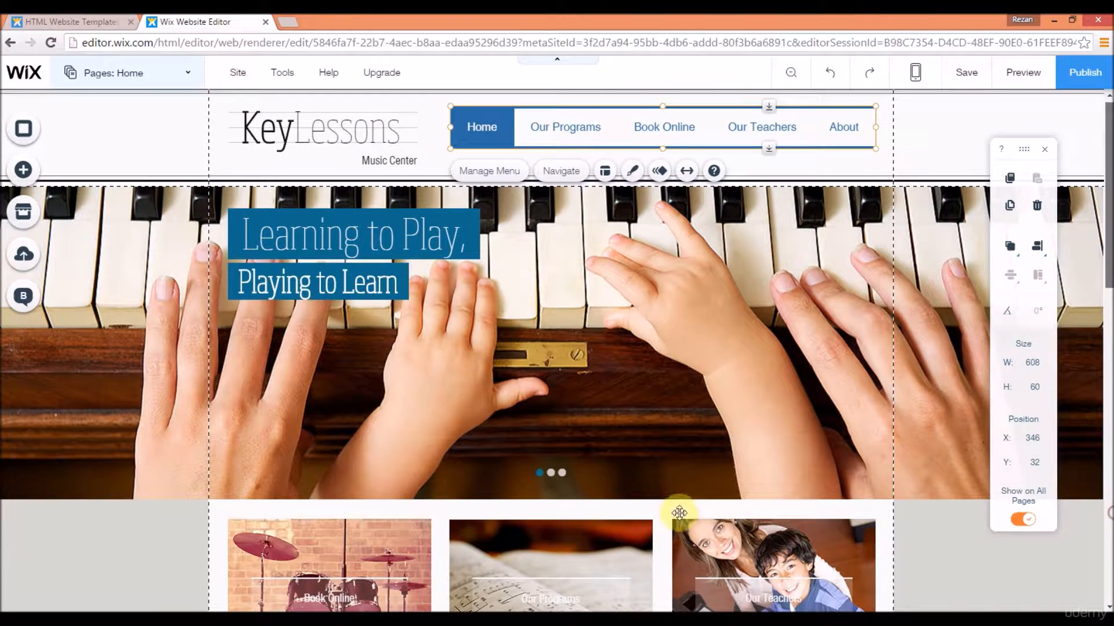
left_click(27, 181)
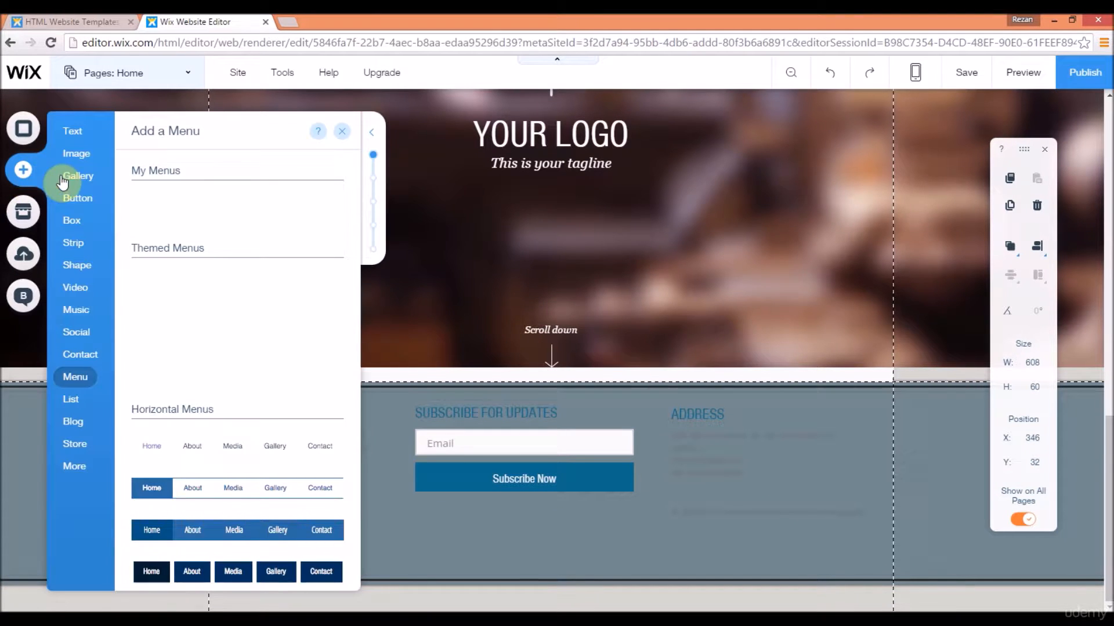
left_click(88, 384)
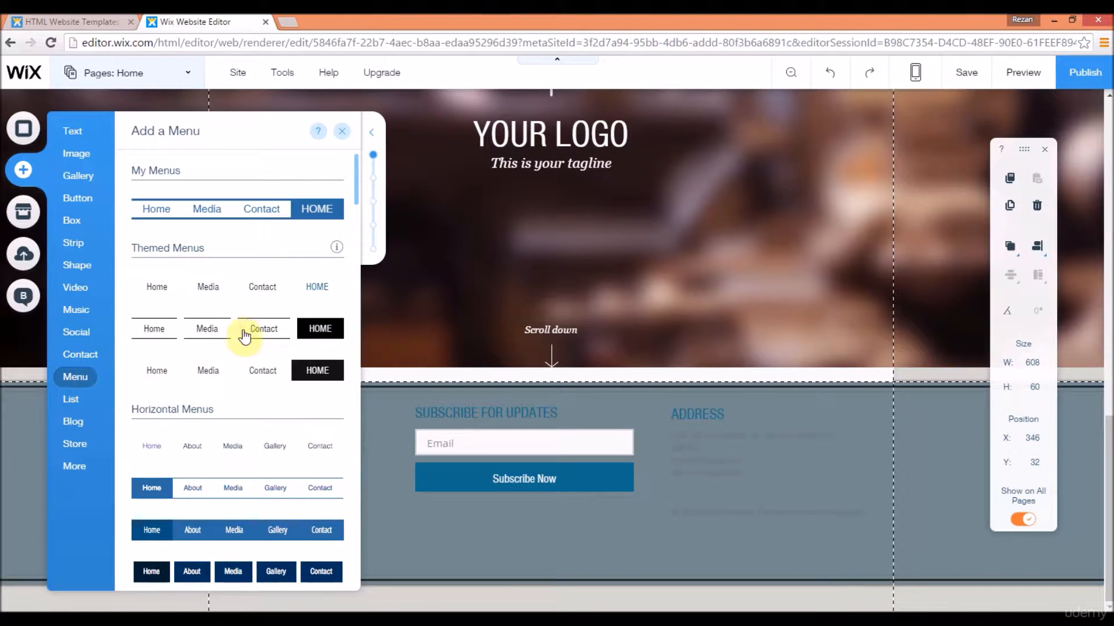
left_click_drag(263, 331, 567, 549)
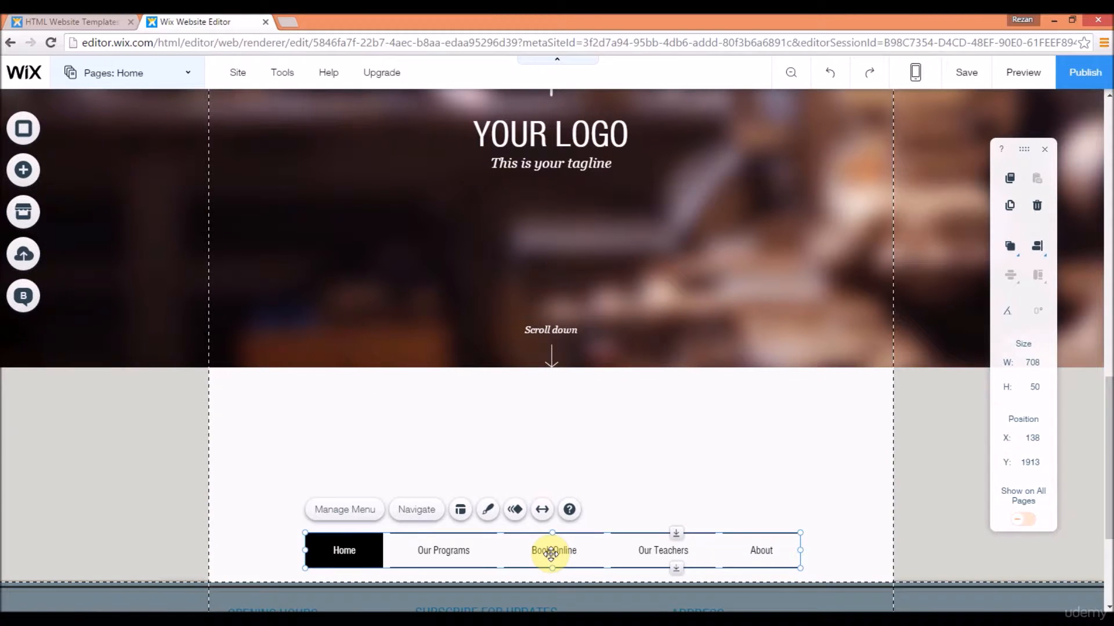
Step: Move the black-highlighted menu further down the page to about X 210, Y 2073, just above the footer
left_click_drag(1109, 457, 1110, 518)
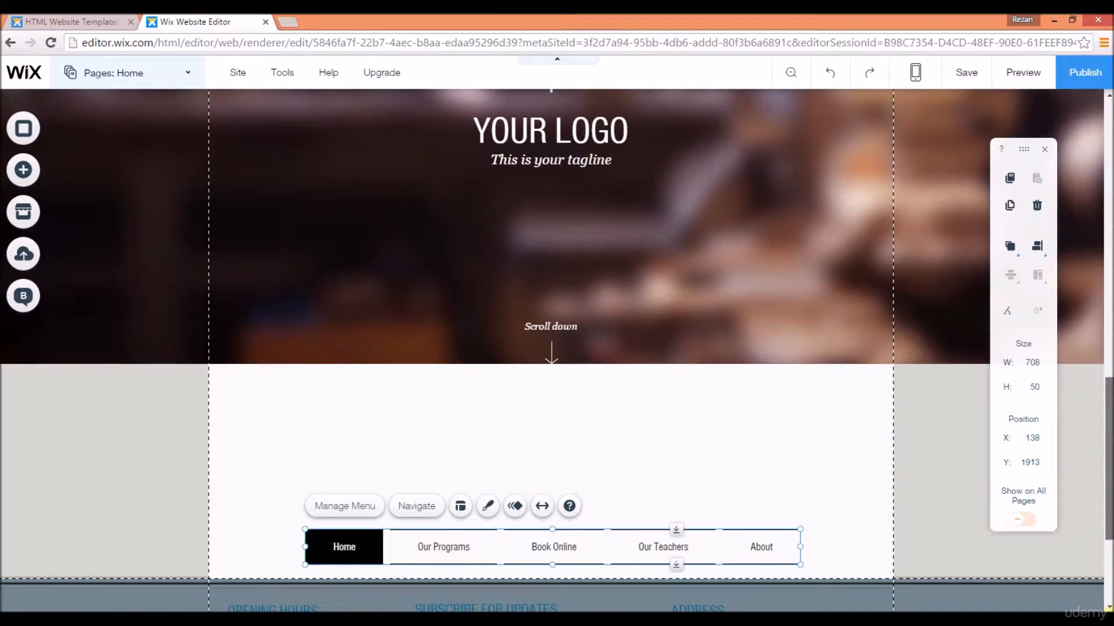
left_click_drag(1111, 618, 1111, 619)
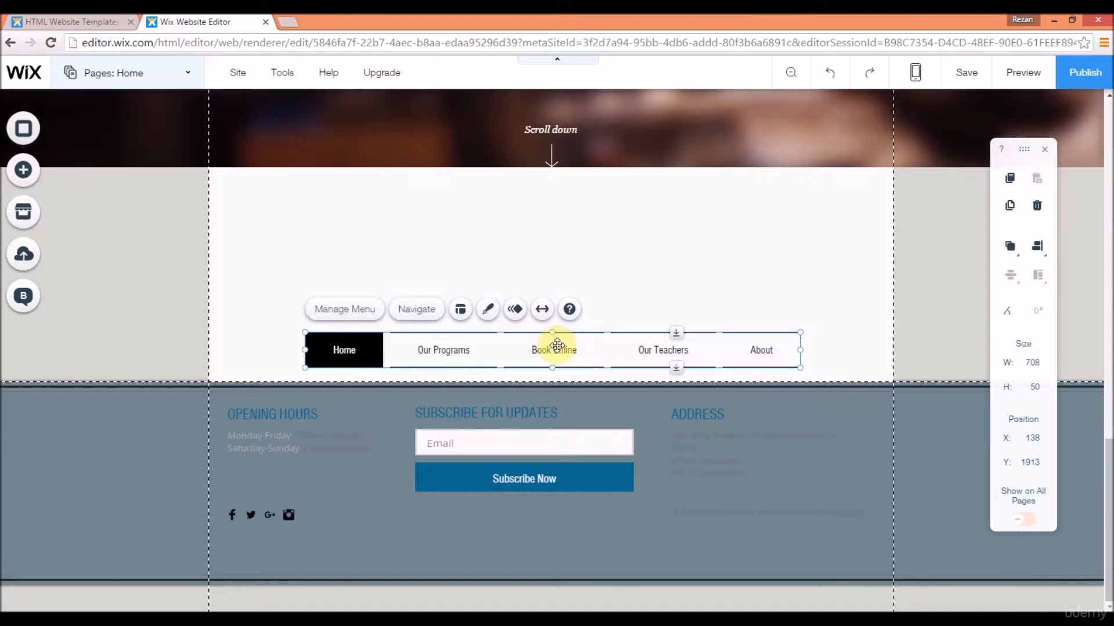
left_click_drag(586, 351, 637, 463)
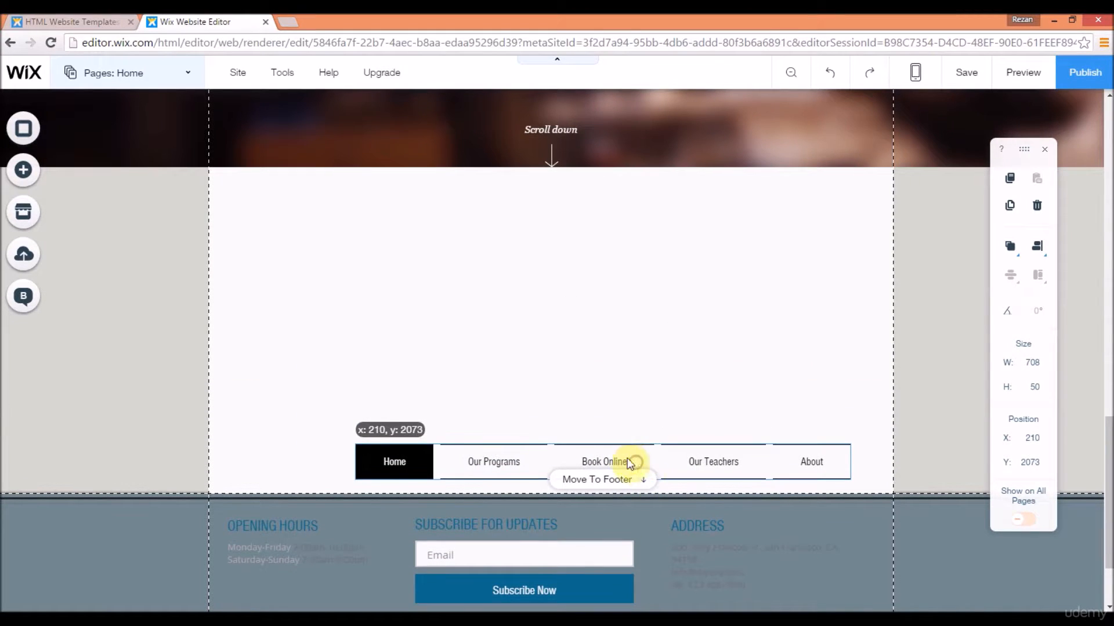
Step: Attach the black-highlighted menu to the footer and place it below the subscription form
left_click_drag(1109, 485, 1088, 514)
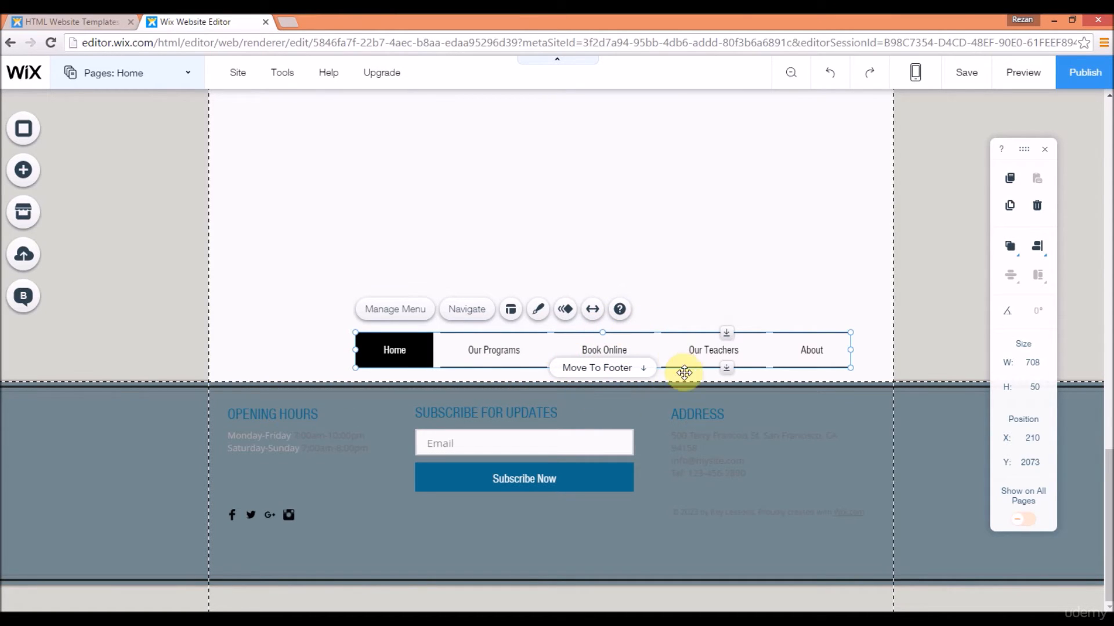
left_click(604, 370)
left_click_drag(607, 408, 553, 549)
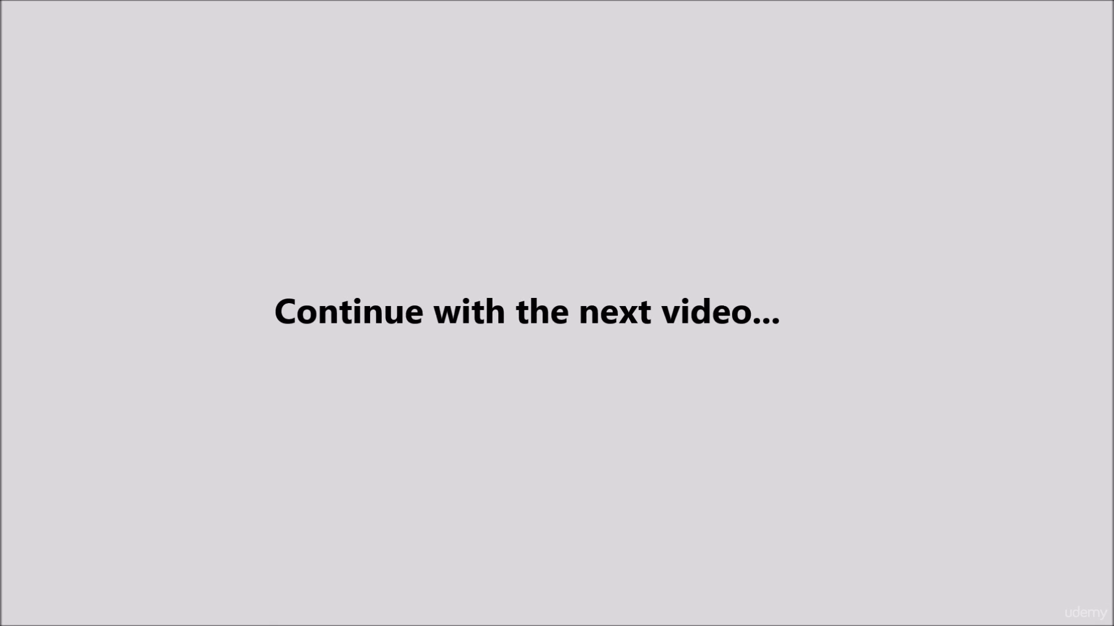